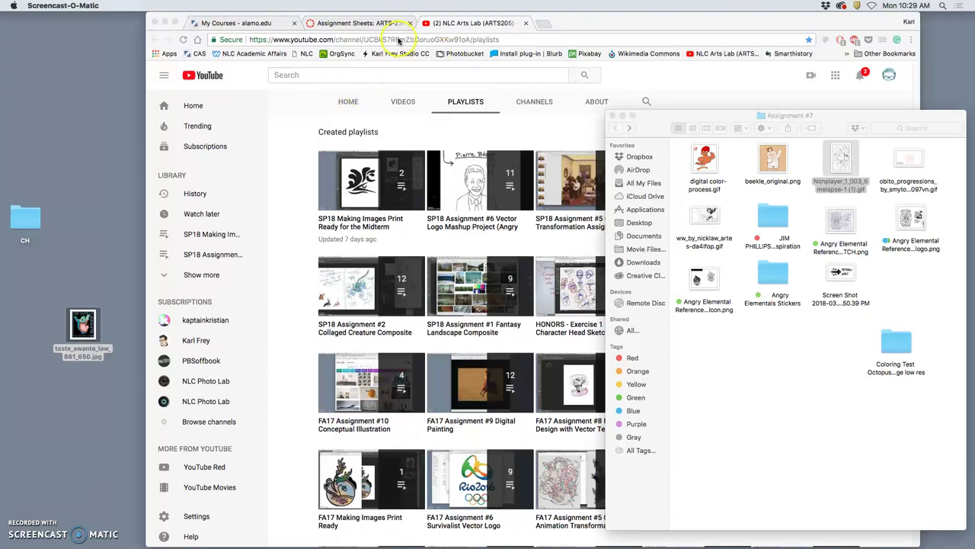
# Browse the Digital Art I assignment sheets to Assignment #7, then open a new Google tab
pyautogui.click(358, 23)
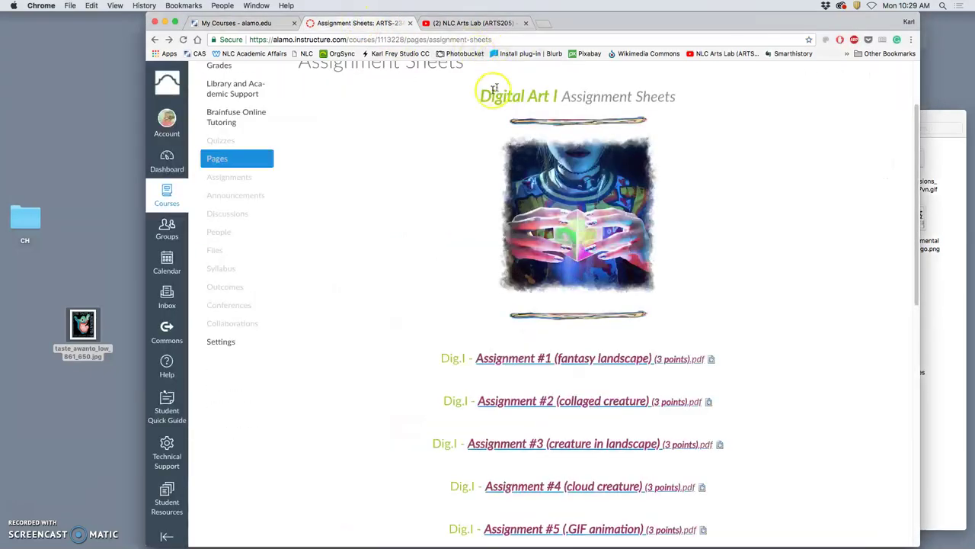
pyautogui.scroll(-2, 679, 398)
pyautogui.scroll(-5, 680, 397)
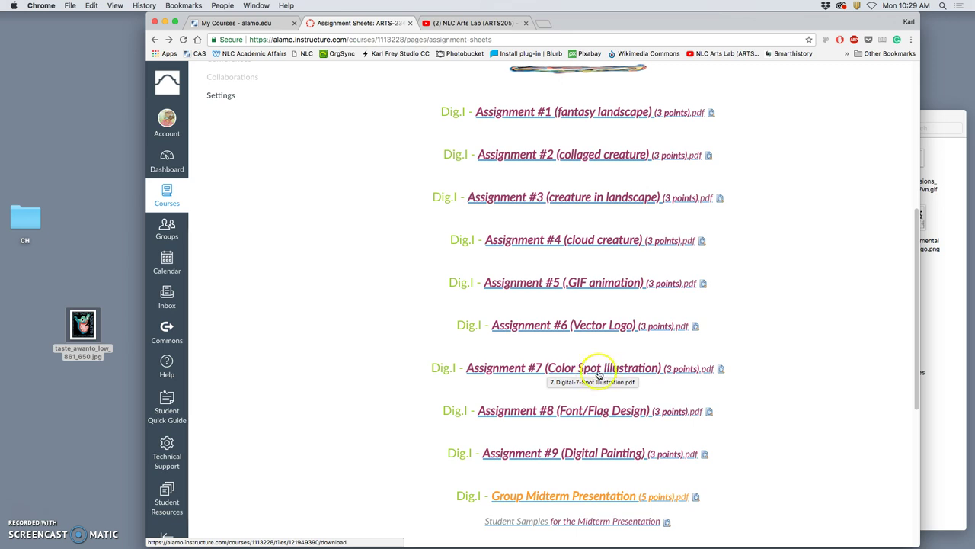
pyautogui.click(544, 22)
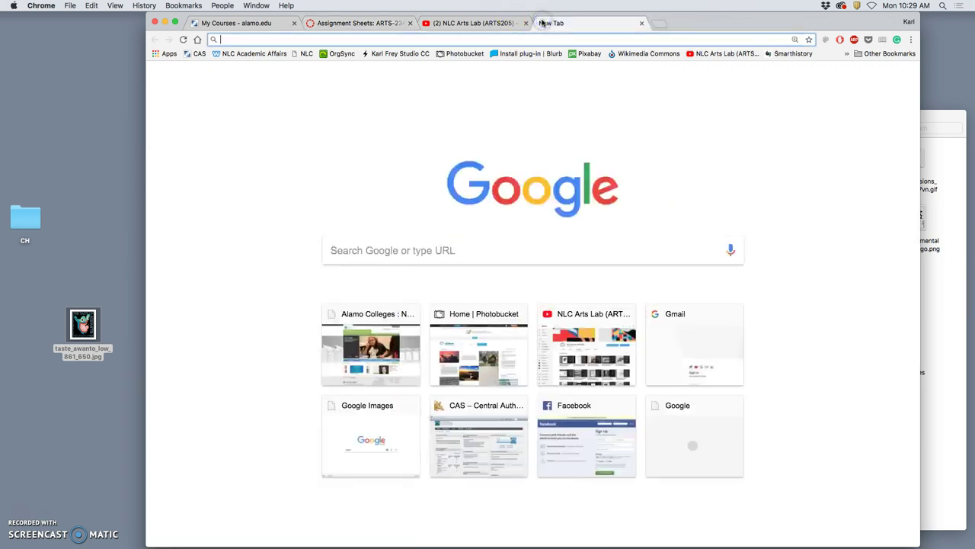
# In Photobucket, open DIGITAL ART 1 > Digital I Assignments > Assignment 7 > Past Student Examples
pyautogui.click(462, 53)
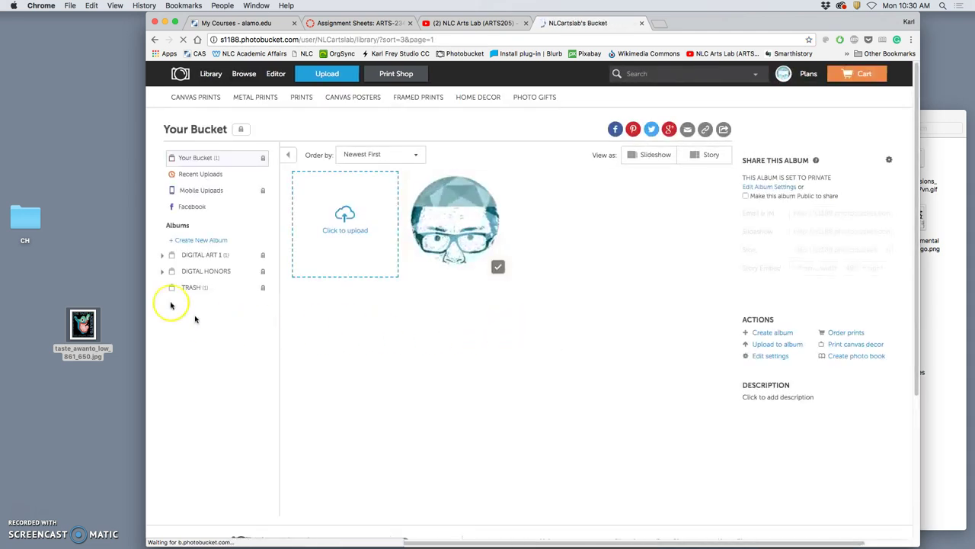
pyautogui.click(162, 255)
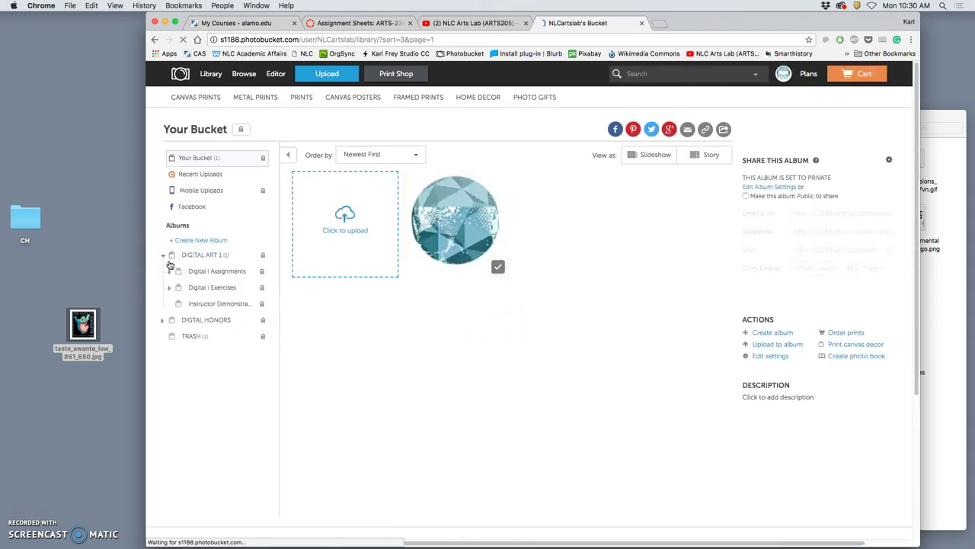
pyautogui.click(169, 271)
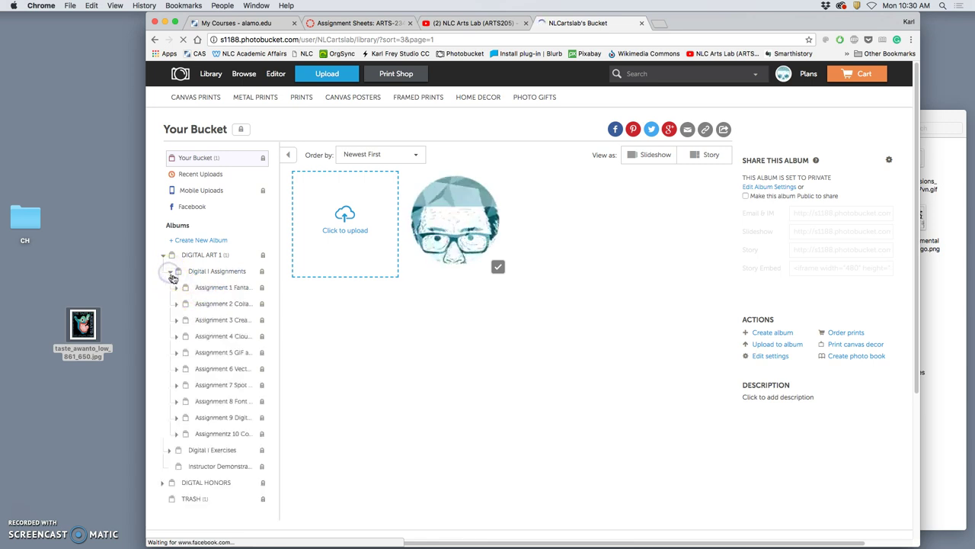
pyautogui.click(230, 388)
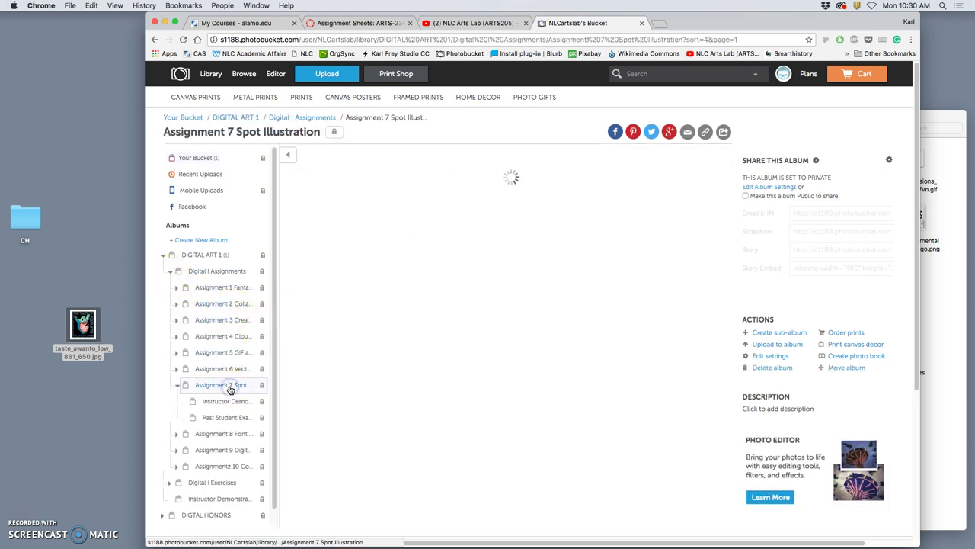
pyautogui.click(244, 377)
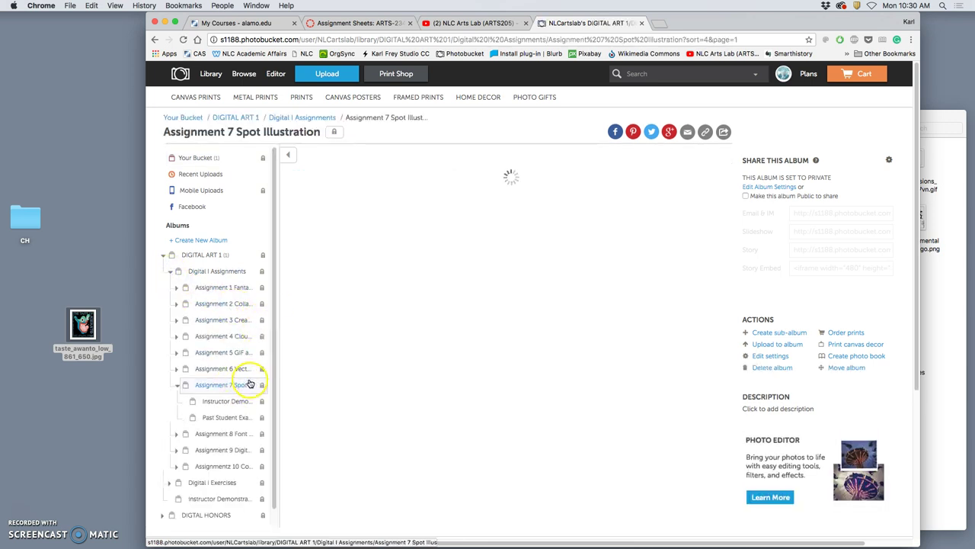
pyautogui.click(227, 419)
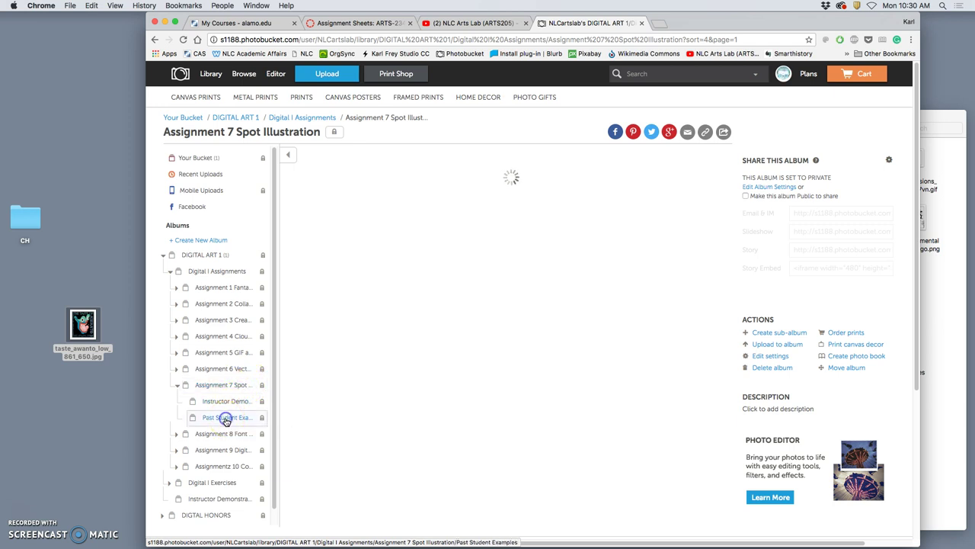
# Scroll the example thumbnails and open the pink T-shirt photo 5c
pyautogui.scroll(-2, 224, 403)
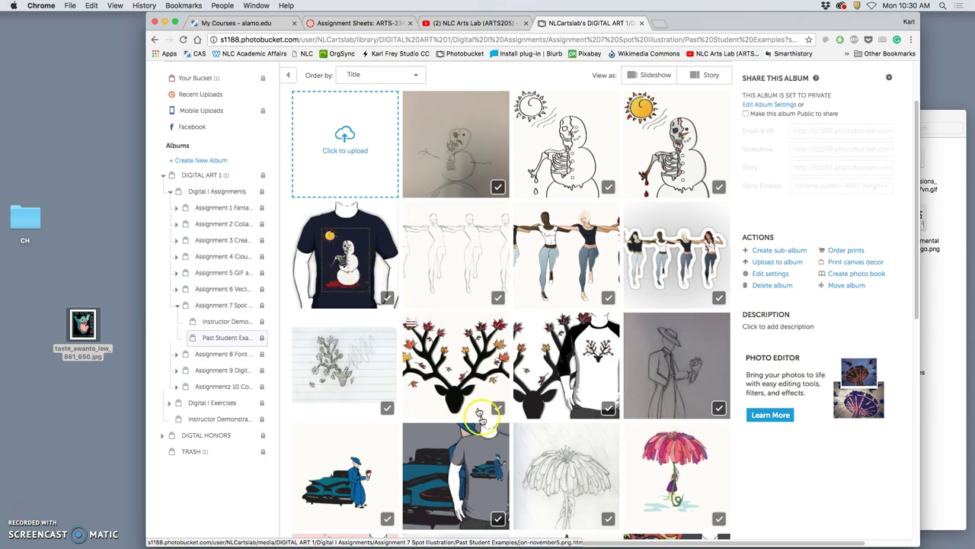
pyautogui.scroll(-5, 546, 453)
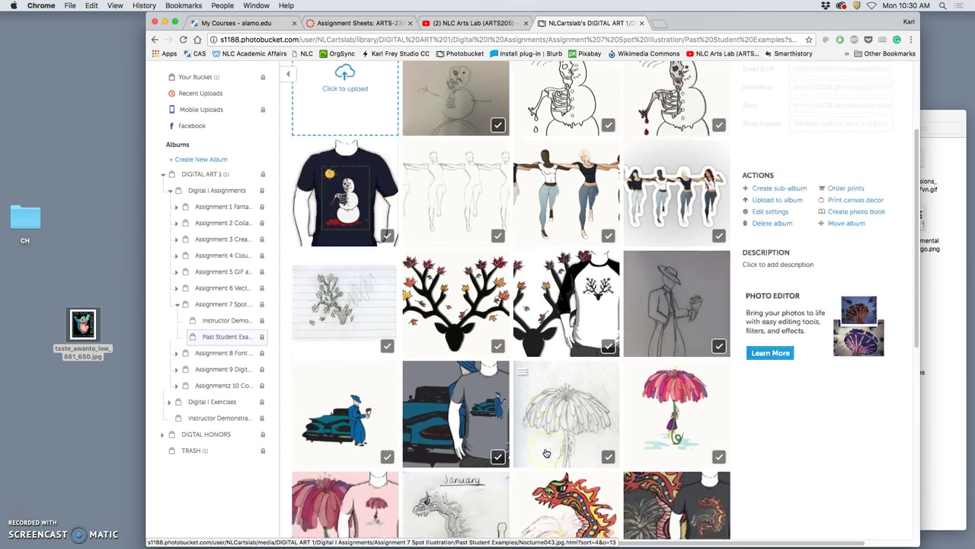
pyautogui.scroll(-2, 544, 453)
pyautogui.scroll(2, 544, 453)
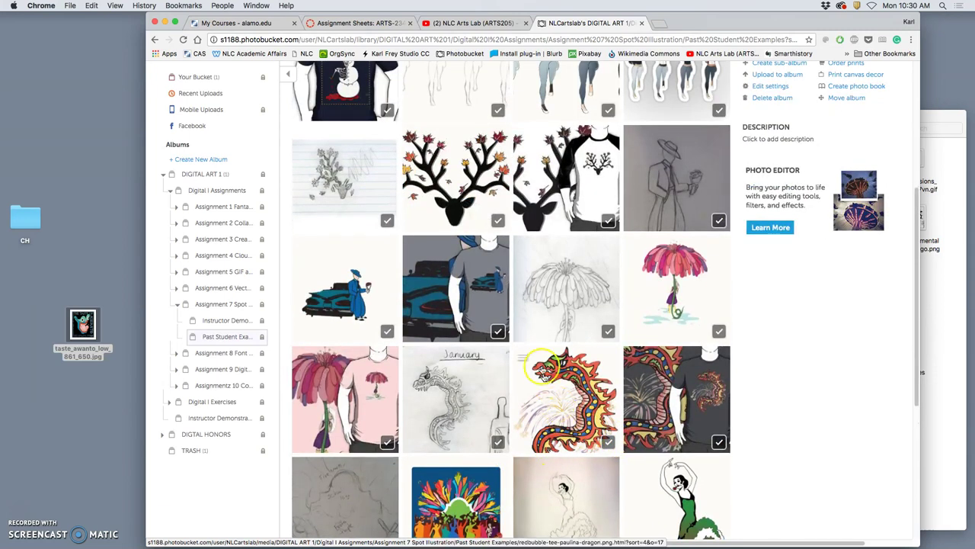
pyautogui.click(383, 377)
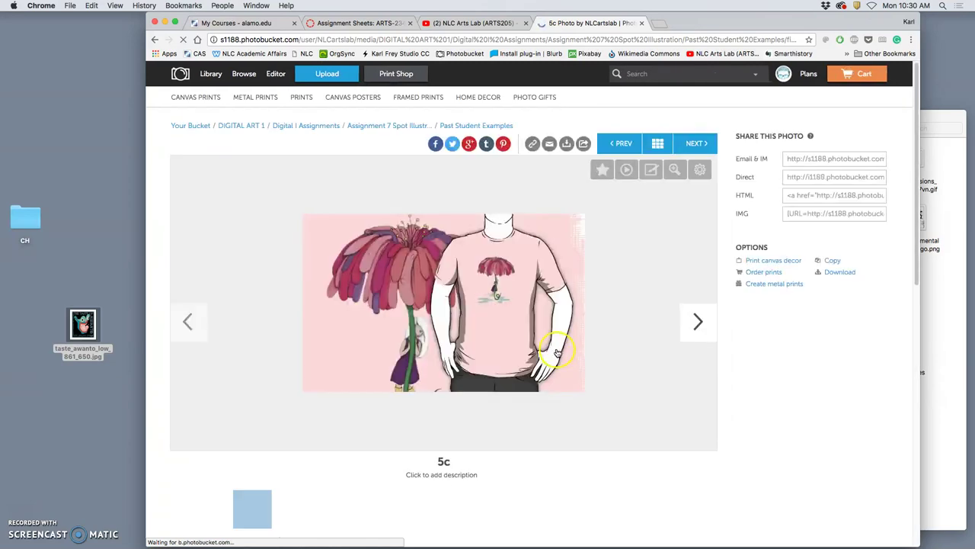
# Compare the flower-umbrella versions: pencil sketch 5a, coloured 5b and T-shirt 5c
pyautogui.click(186, 321)
pyautogui.click(186, 320)
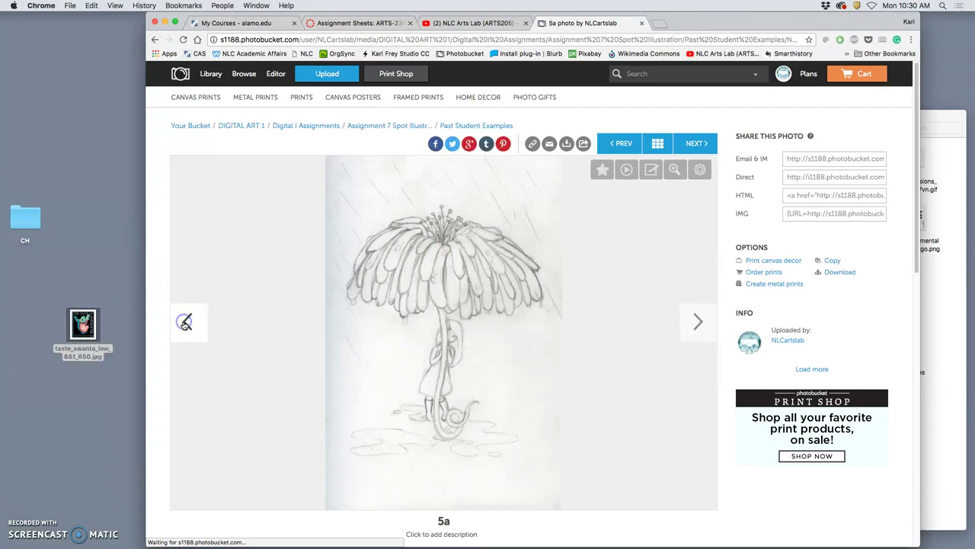
pyautogui.click(698, 321)
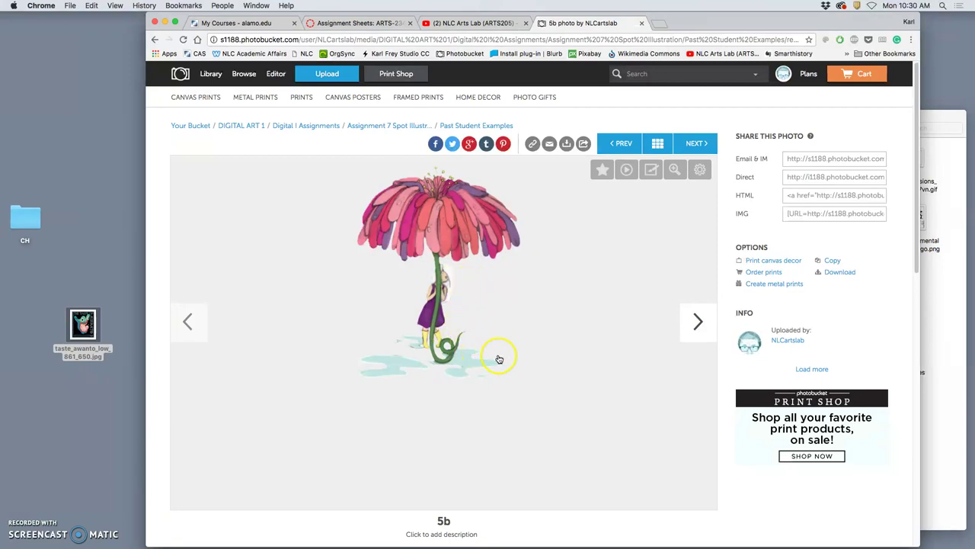
pyautogui.click(696, 321)
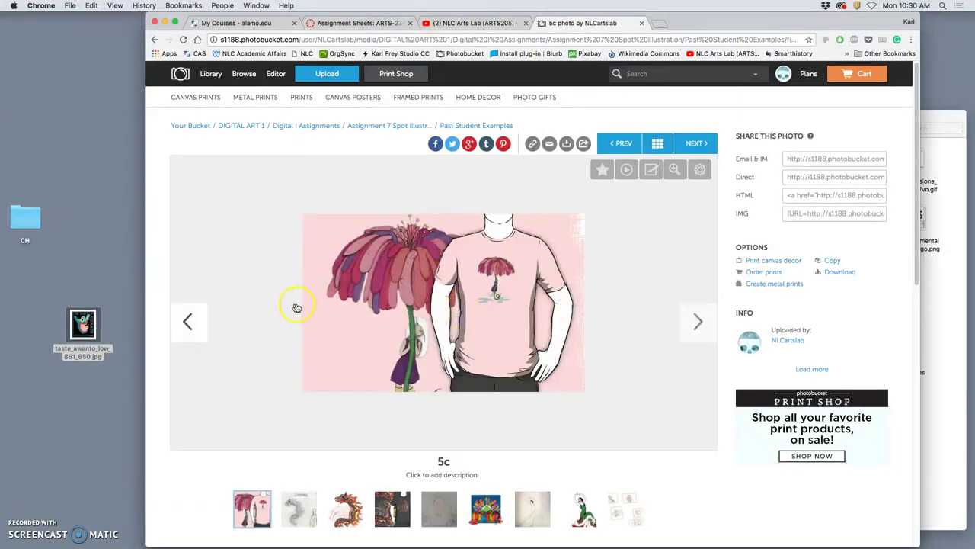
pyautogui.click(195, 322)
pyautogui.click(196, 323)
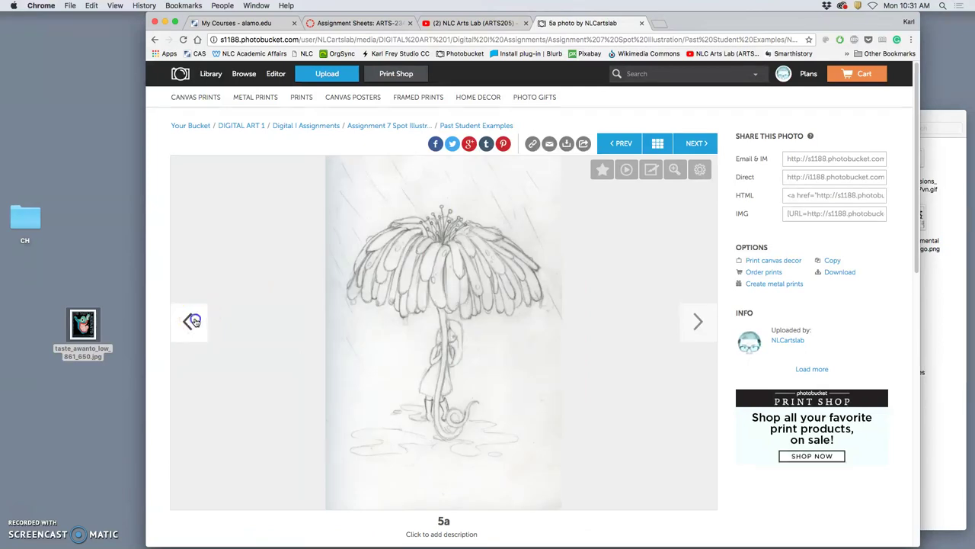
# Glance back at 4c, then advance through 5a–5c to the dragon example 6a
pyautogui.click(193, 321)
pyautogui.click(696, 320)
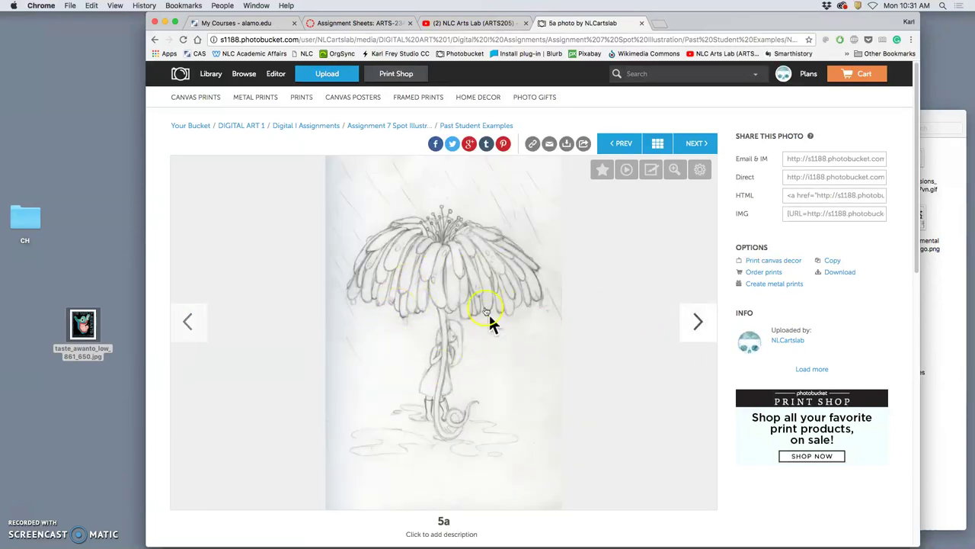
pyautogui.click(698, 323)
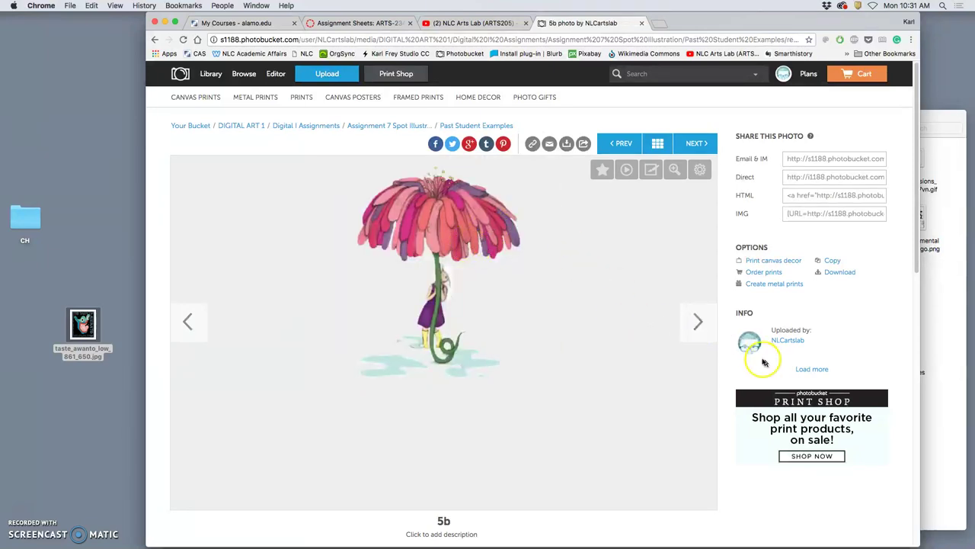
pyautogui.click(697, 327)
pyautogui.click(696, 329)
# Skip ahead from dragon photo 6b through the examples to the coloured Spartan 16c
pyautogui.click(696, 329)
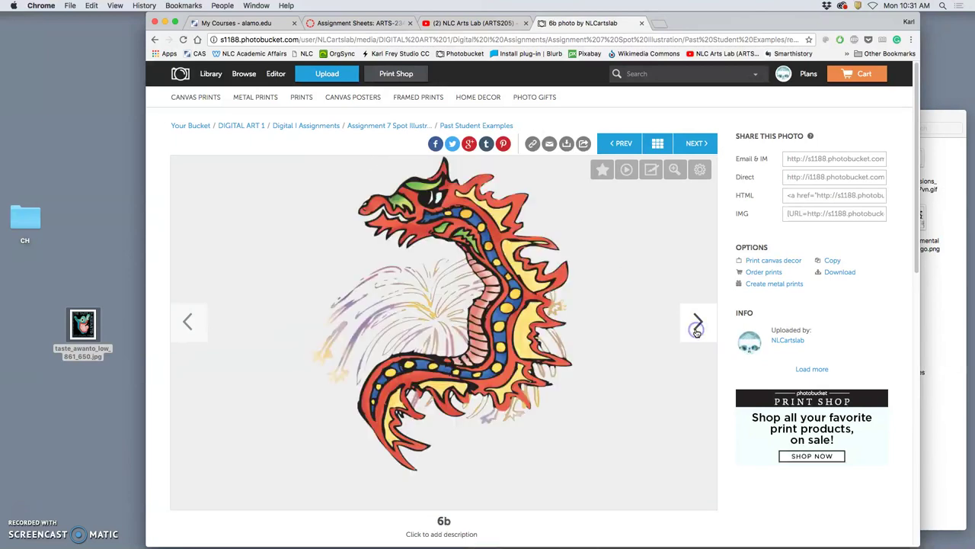
pyautogui.click(696, 329)
pyautogui.click(695, 329)
pyautogui.click(696, 329)
pyautogui.click(696, 329)
pyautogui.click(696, 329)
pyautogui.click(695, 330)
pyautogui.click(695, 329)
pyautogui.click(696, 329)
pyautogui.click(696, 329)
pyautogui.click(695, 329)
pyautogui.click(695, 329)
pyautogui.click(695, 330)
pyautogui.click(696, 329)
pyautogui.click(696, 329)
pyautogui.click(696, 329)
pyautogui.click(696, 329)
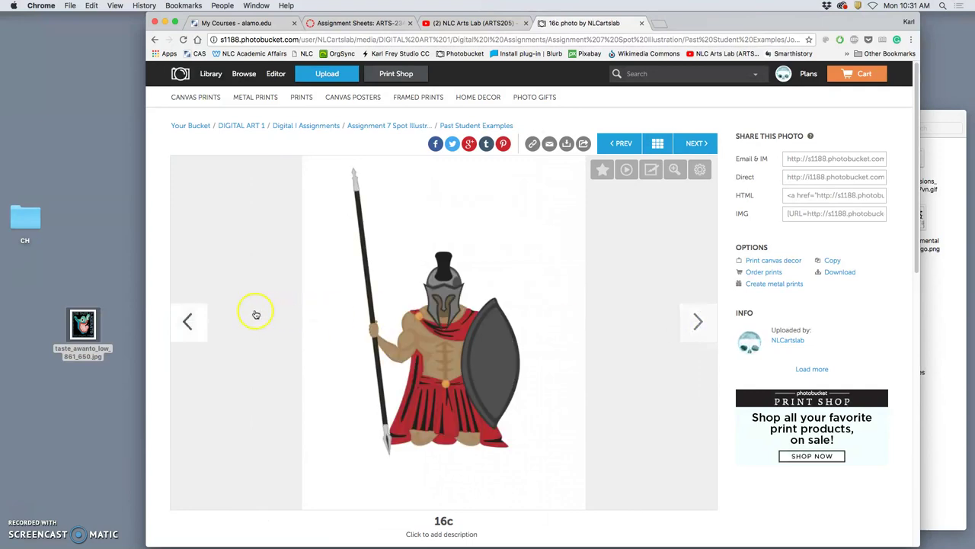
# Compare the Spartan pencil sketch 16a, inked 16b and coloured 16c
pyautogui.click(189, 322)
pyautogui.click(190, 322)
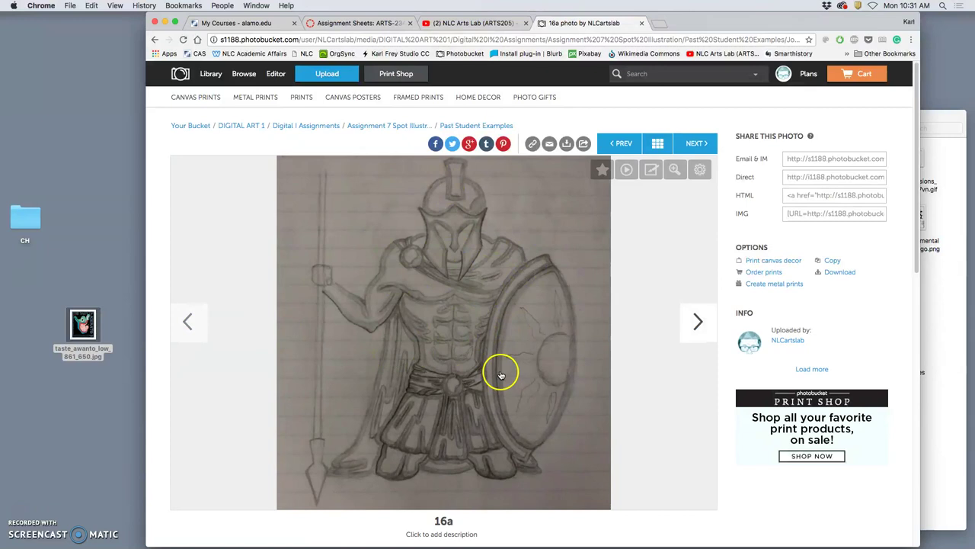
pyautogui.click(696, 328)
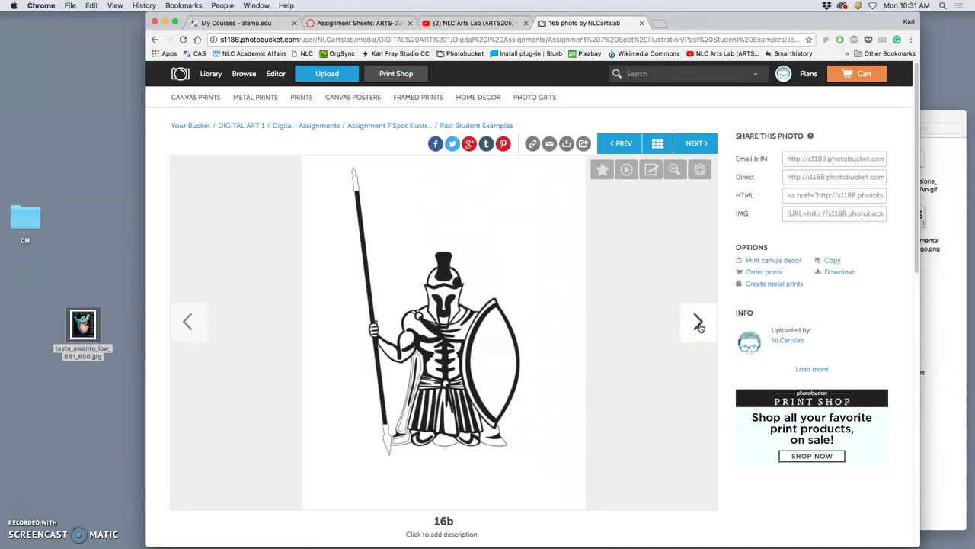
pyautogui.click(698, 324)
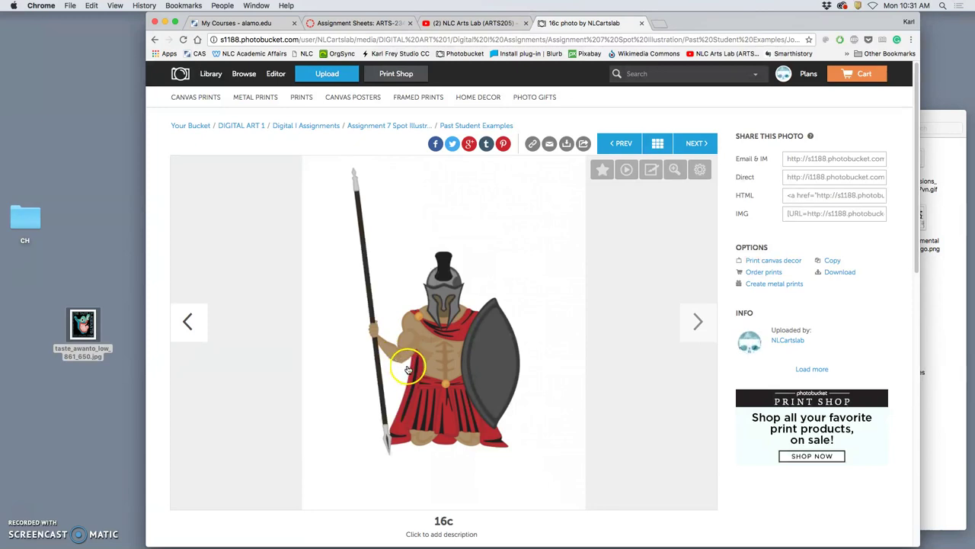
# Compare the sombrero-and-boots sketch 17a, inked 17b and coloured 17c
pyautogui.click(698, 322)
pyautogui.click(697, 323)
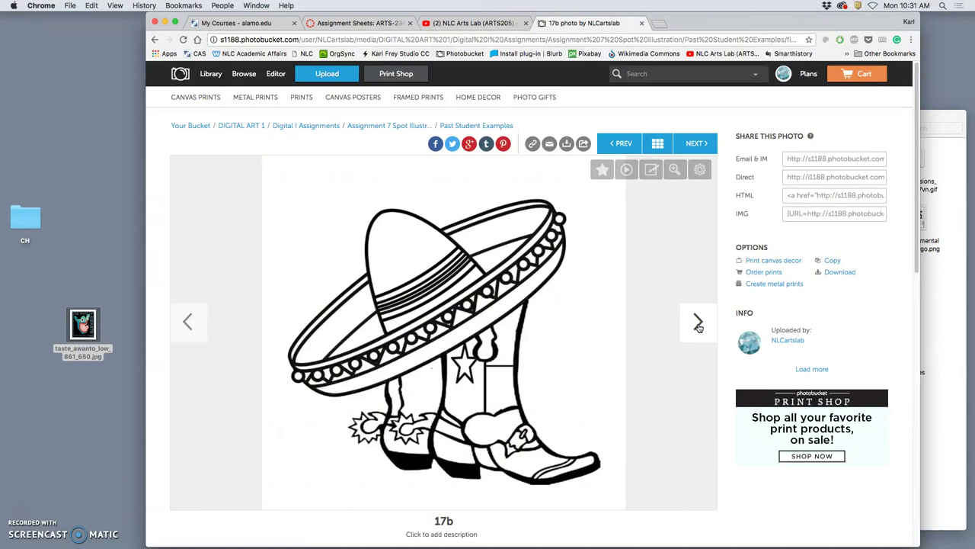
pyautogui.click(189, 322)
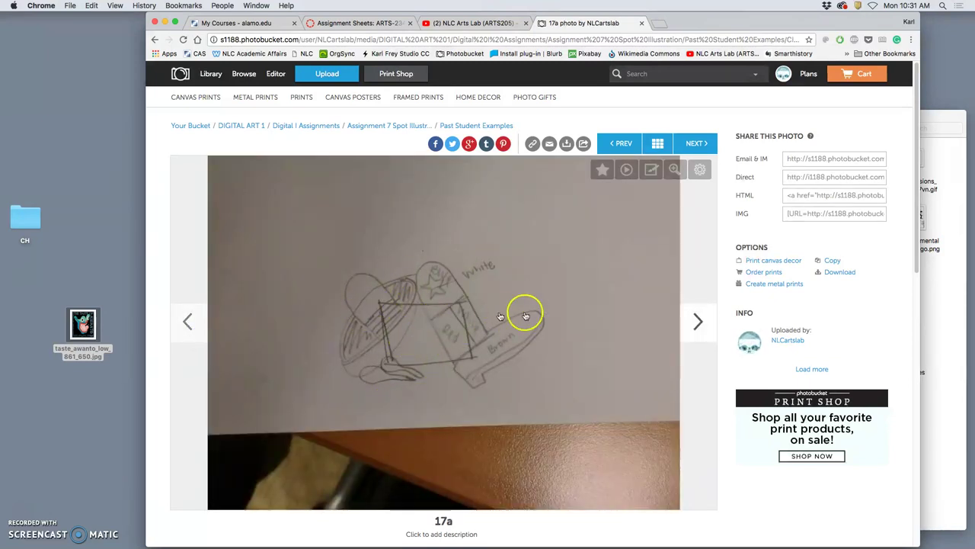
pyautogui.click(698, 318)
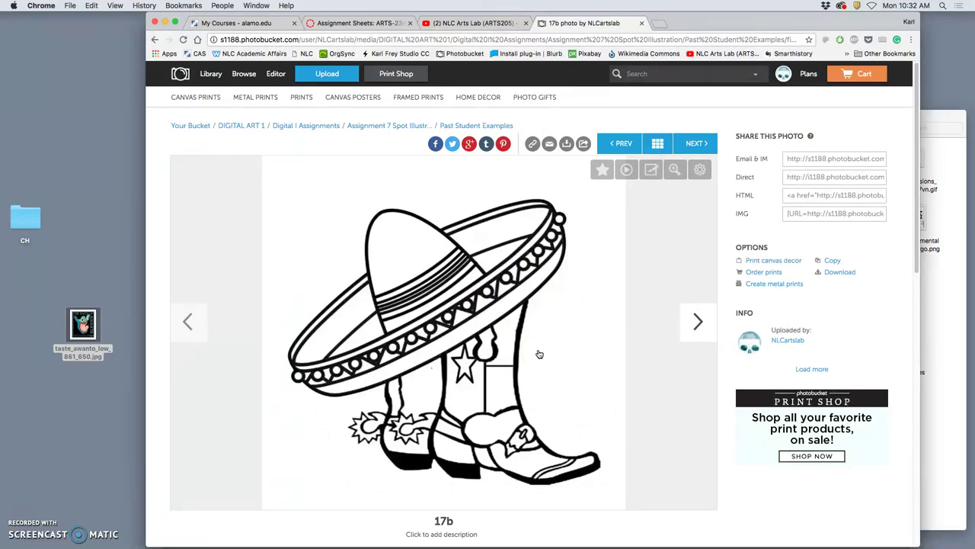
pyautogui.click(700, 322)
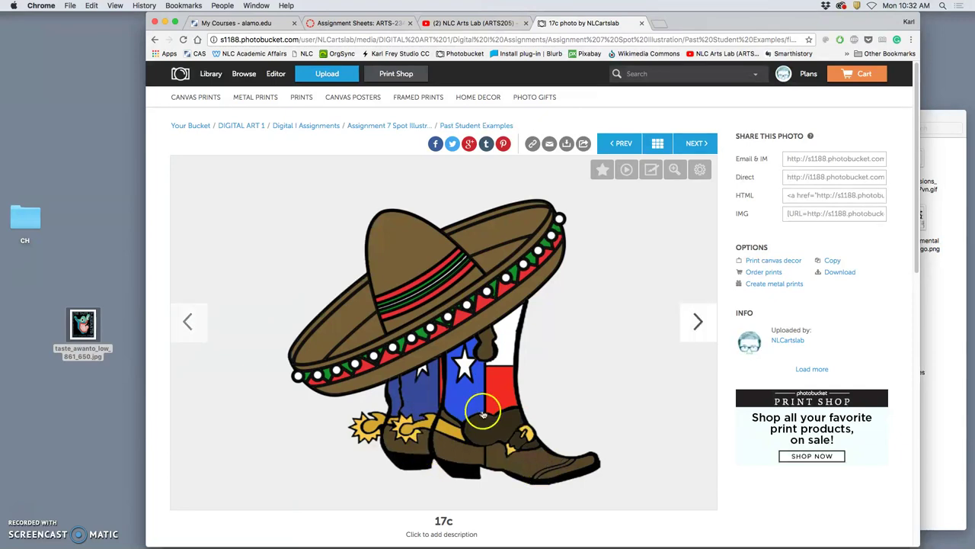
# View the dancers example 18a–18c and drawing 19a–19c
pyautogui.click(696, 323)
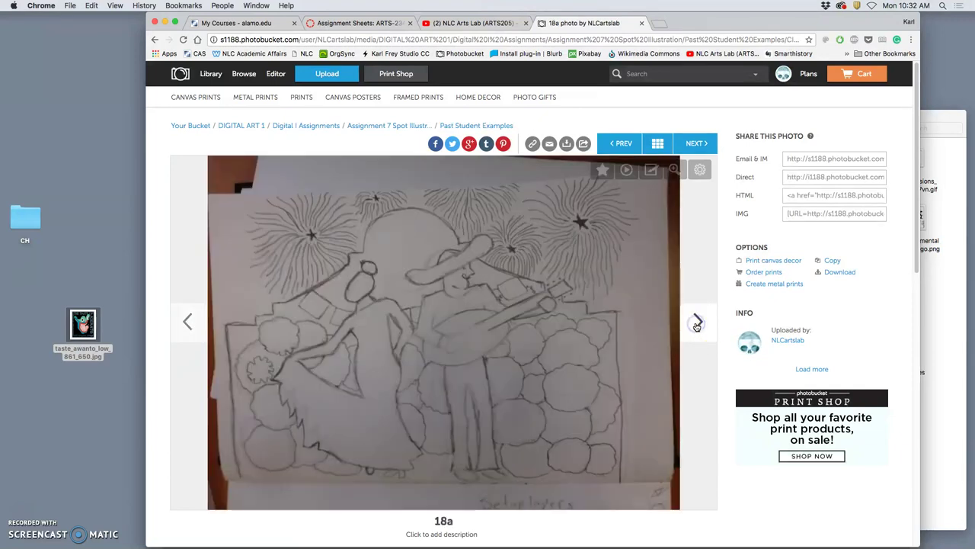
pyautogui.click(696, 323)
pyautogui.click(698, 324)
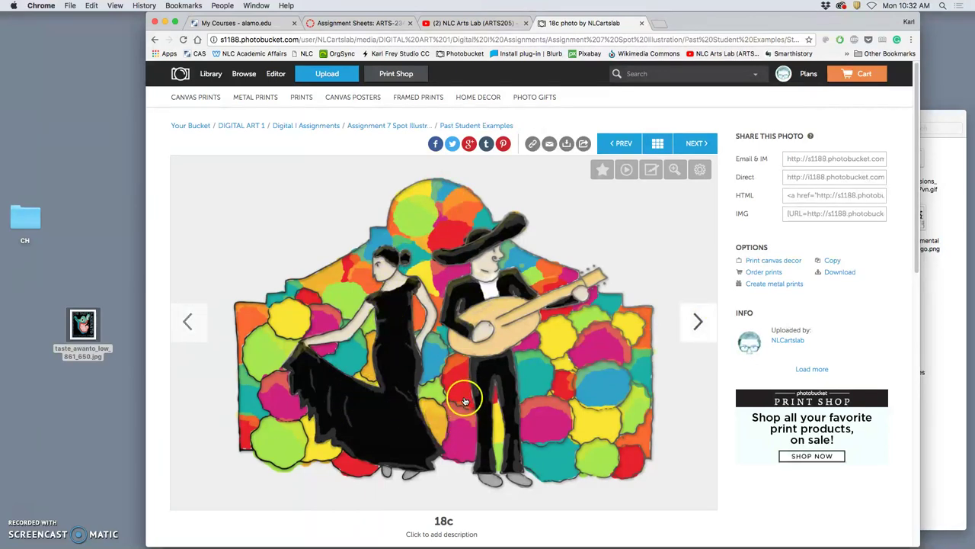
pyautogui.click(698, 323)
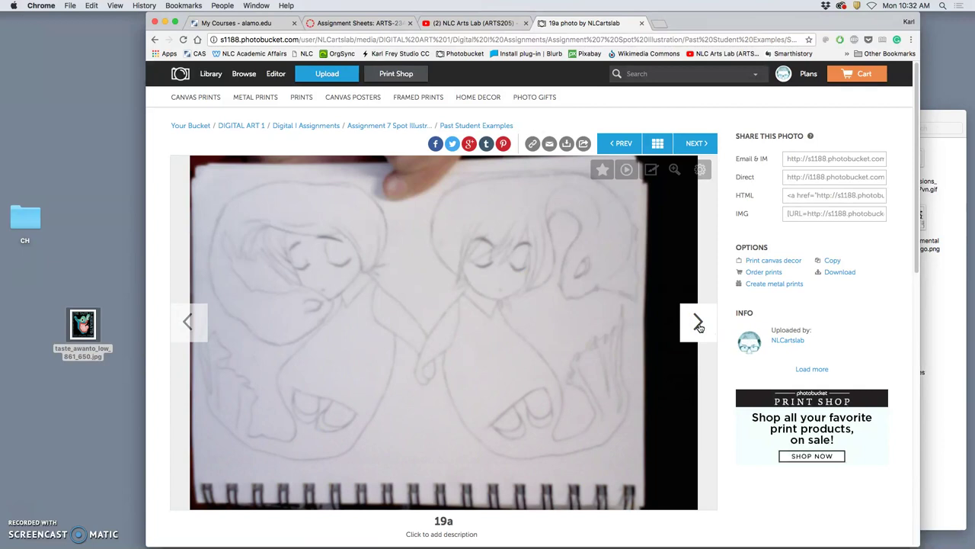
pyautogui.click(698, 323)
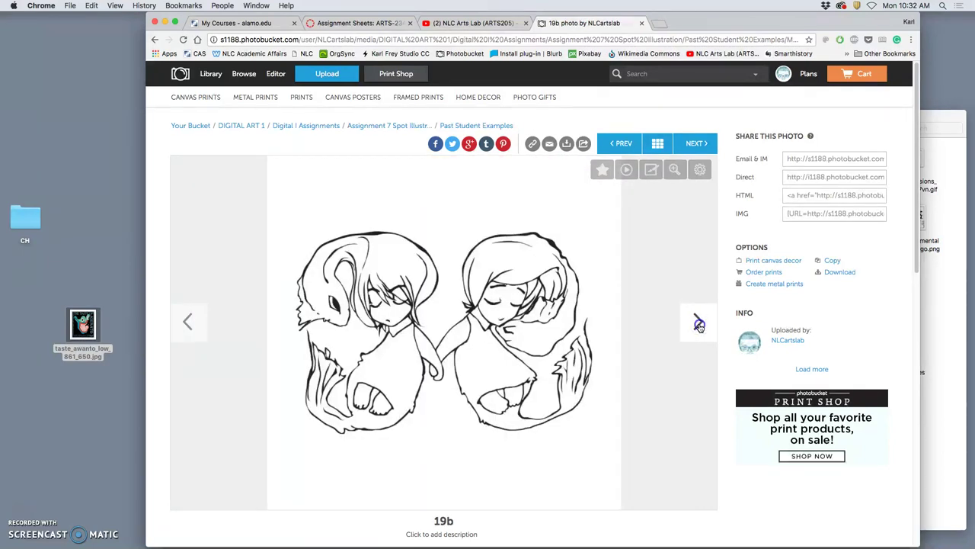
pyautogui.click(699, 323)
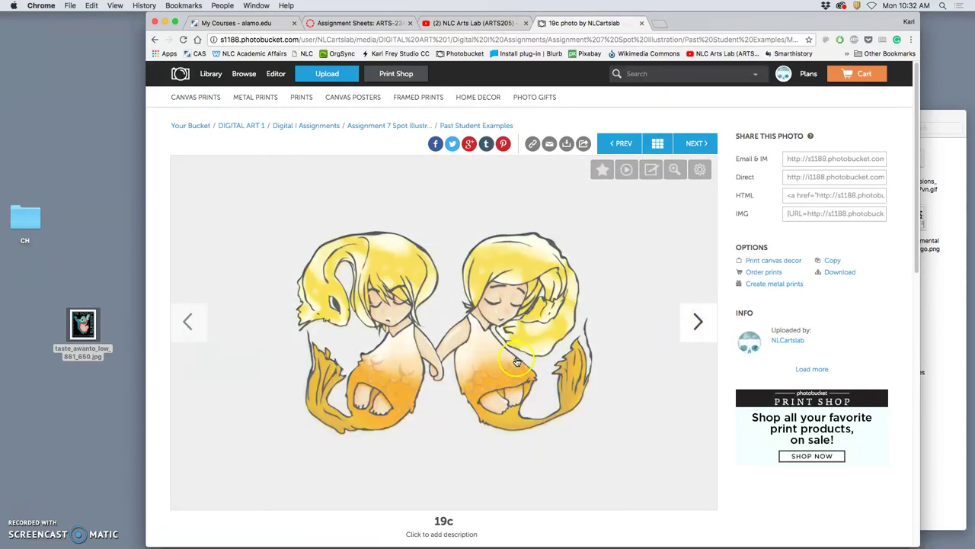
pyautogui.click(469, 352)
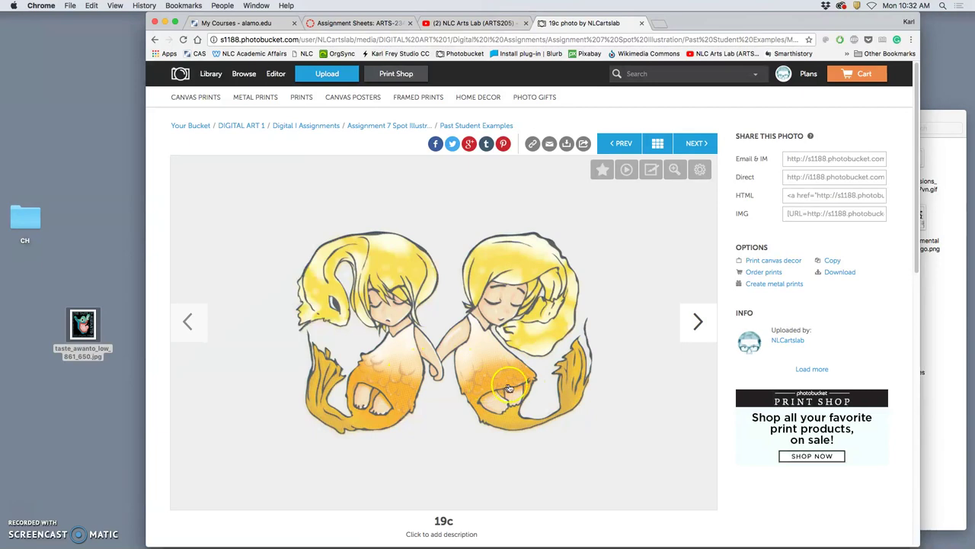
# Advance past the purple pillow mockup 19d to the frog examples 20a–20c
pyautogui.click(698, 321)
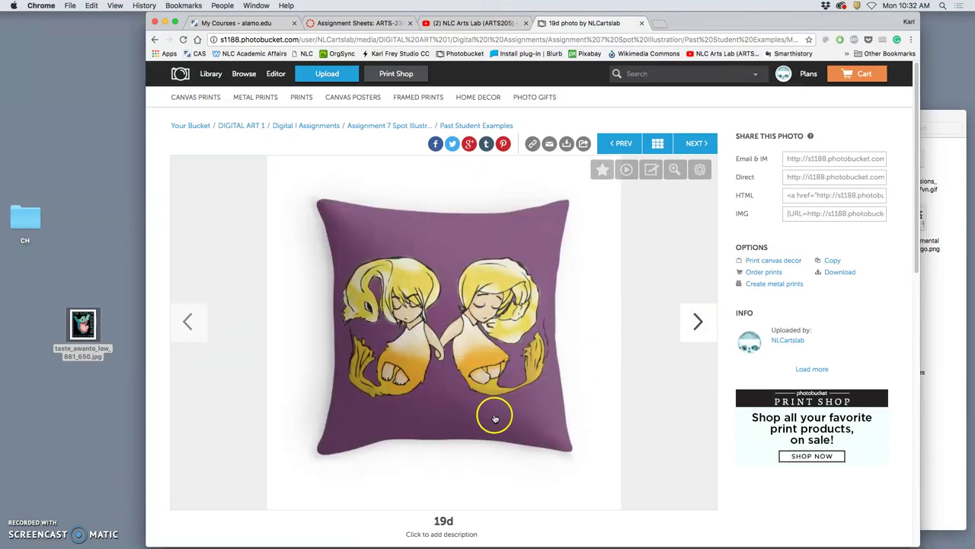
pyautogui.click(698, 326)
pyautogui.click(698, 326)
pyautogui.click(698, 326)
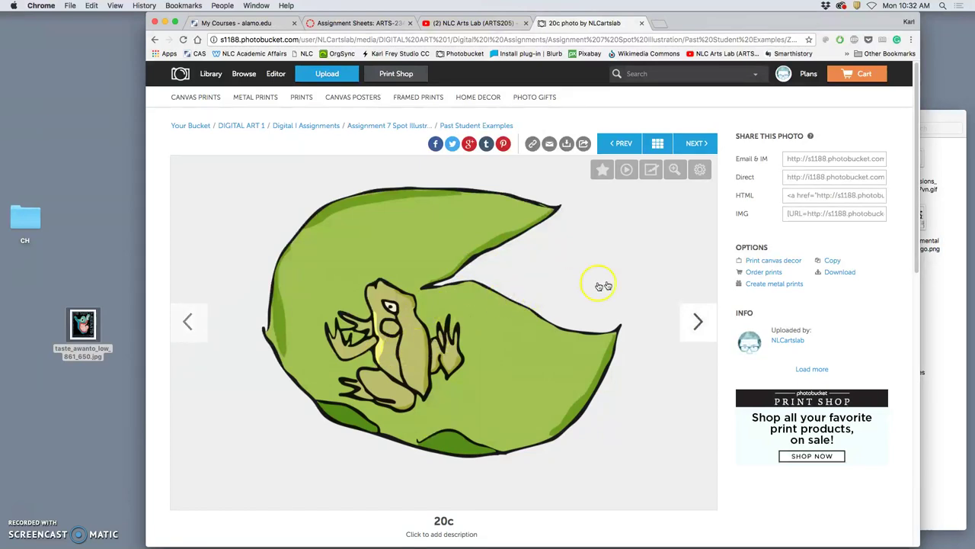
# View the frog tote bag and flower creature 21a–21c with its T-shirt mockup
pyautogui.click(698, 323)
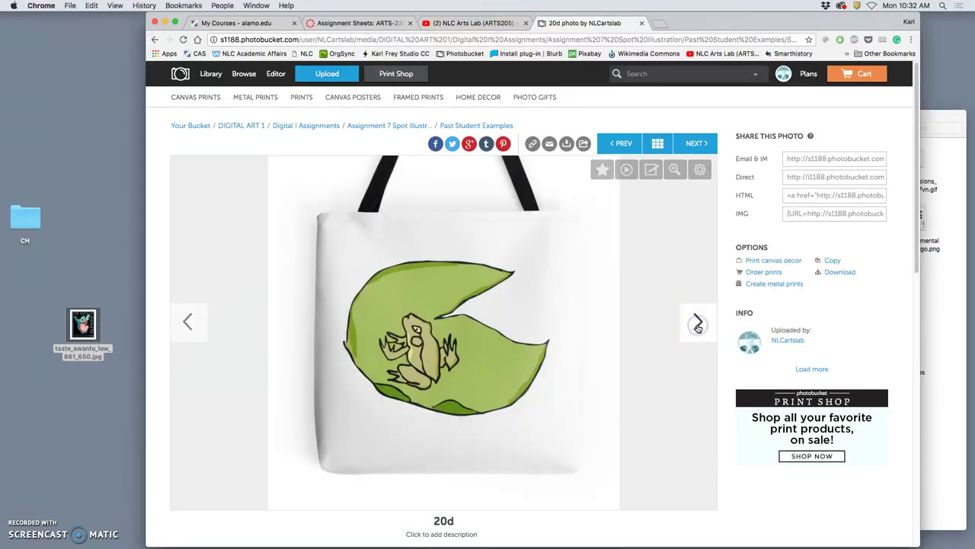
pyautogui.click(698, 323)
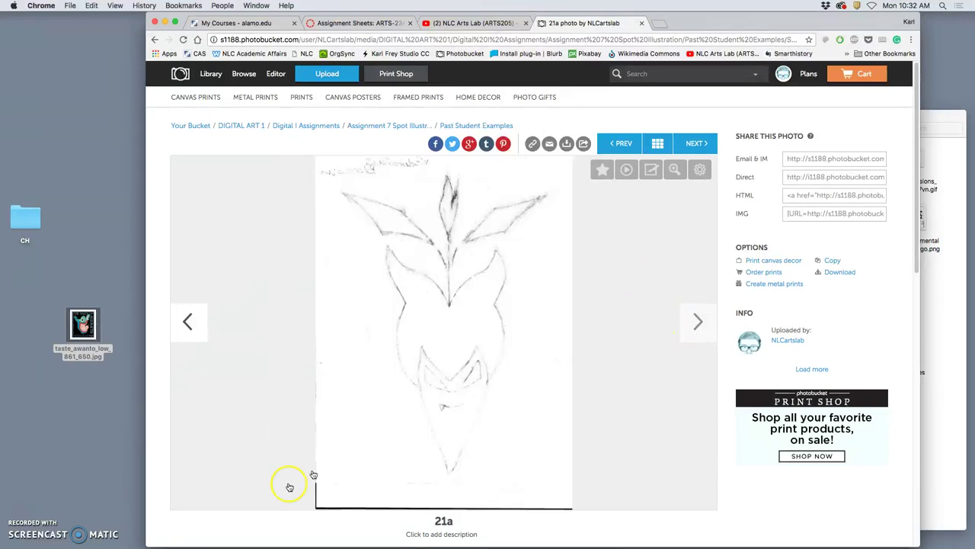
pyautogui.click(698, 323)
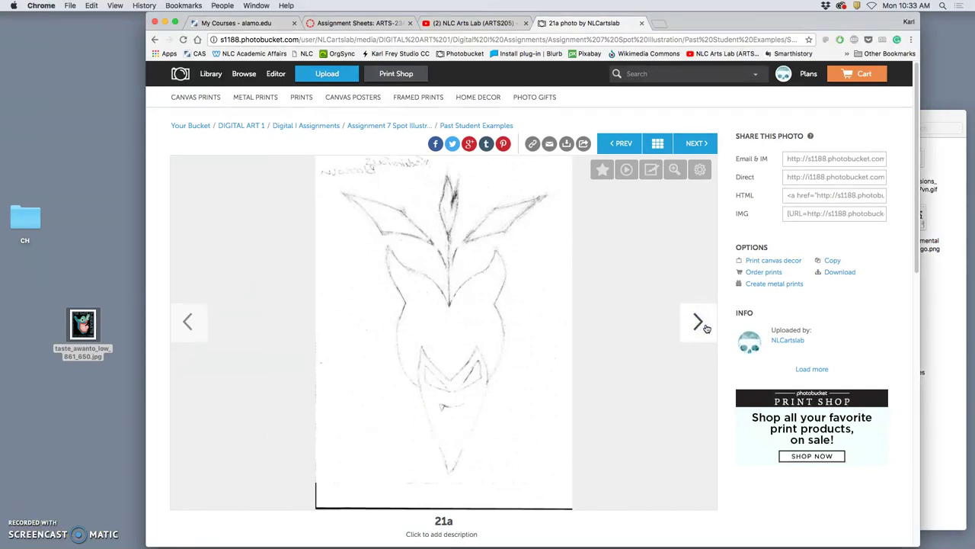
pyautogui.click(699, 326)
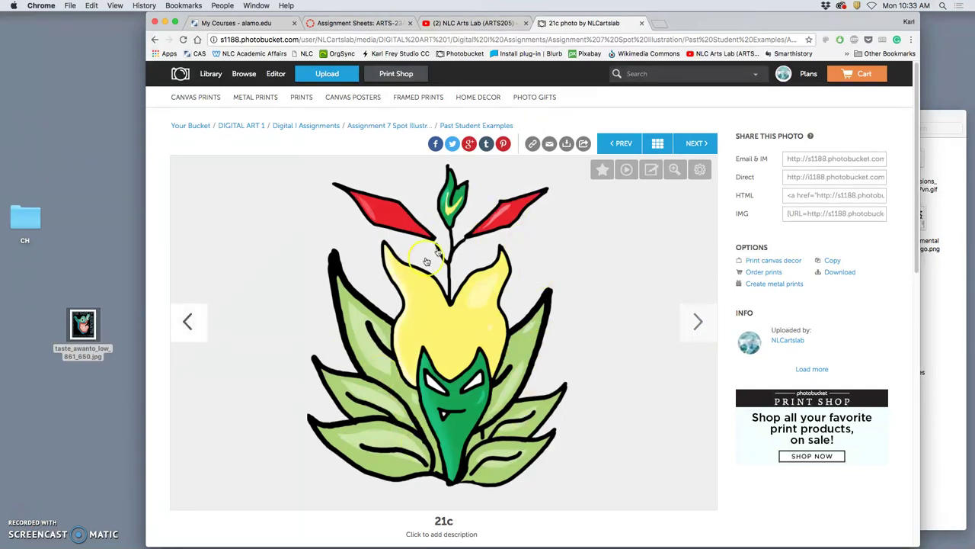
pyautogui.click(698, 320)
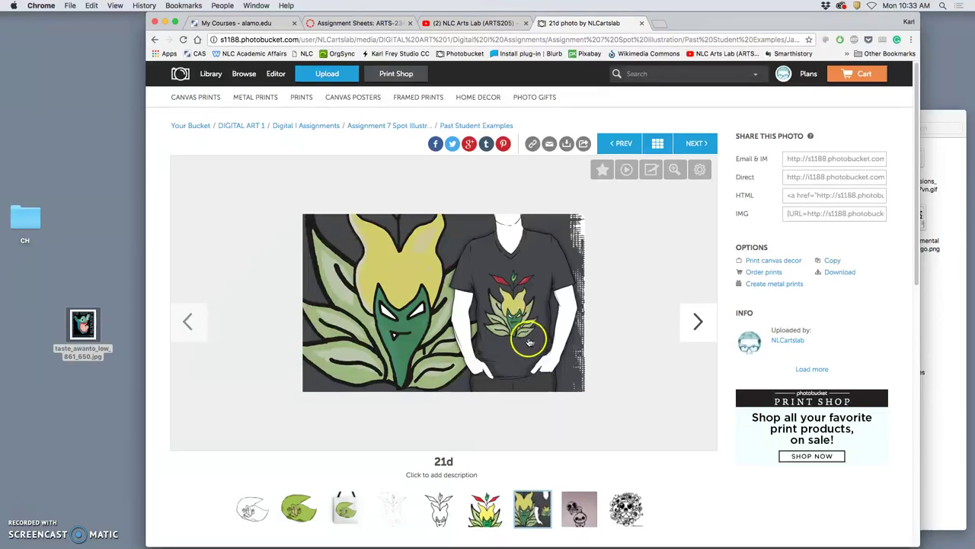
# View creature pile 22a–22c with hoodie mockup, then robot 23a–23c and its tote bag
pyautogui.click(695, 322)
pyautogui.click(695, 323)
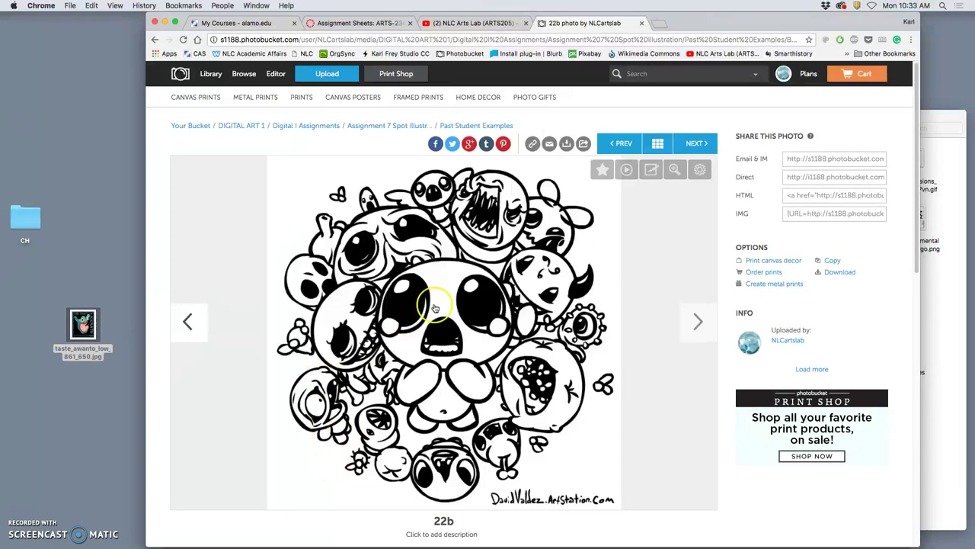
pyautogui.click(697, 323)
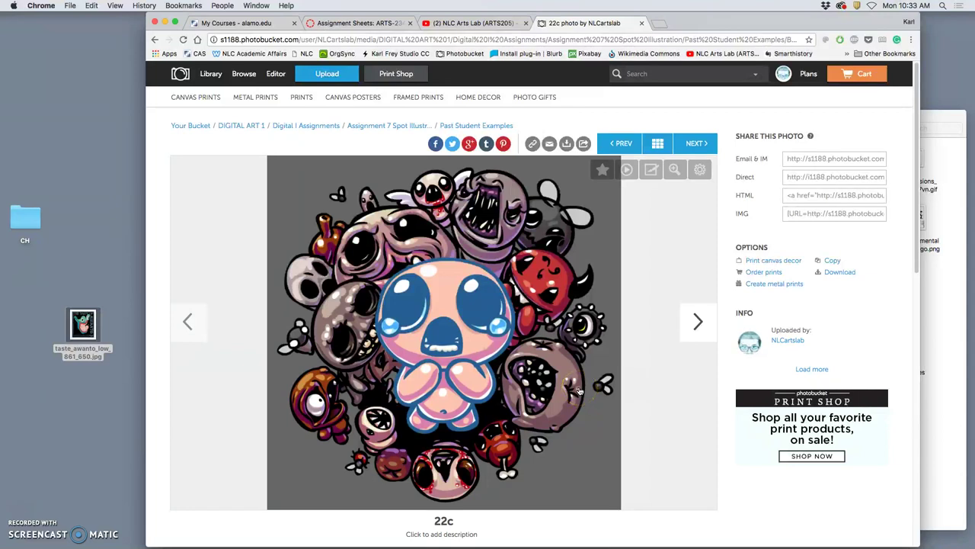
pyautogui.click(698, 321)
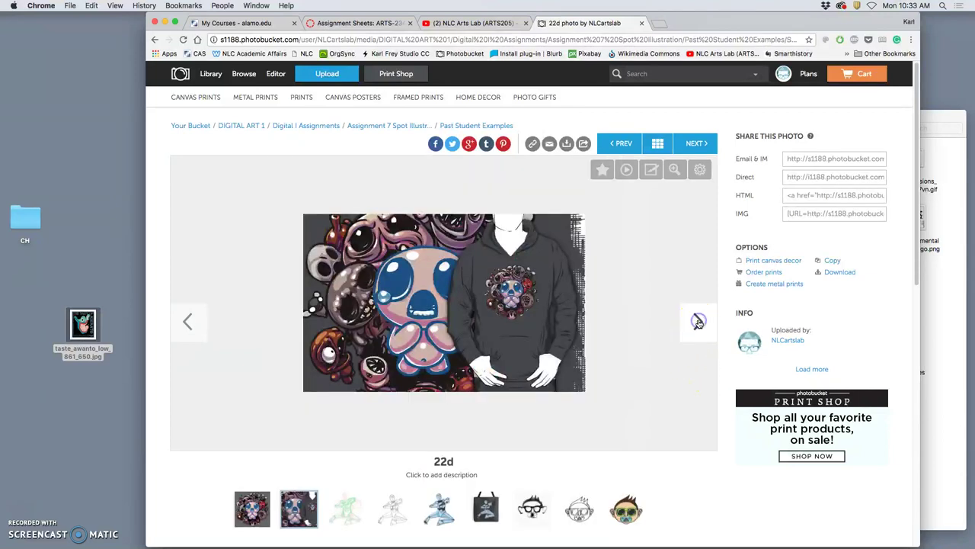
pyautogui.click(699, 321)
pyautogui.click(700, 321)
pyautogui.click(699, 322)
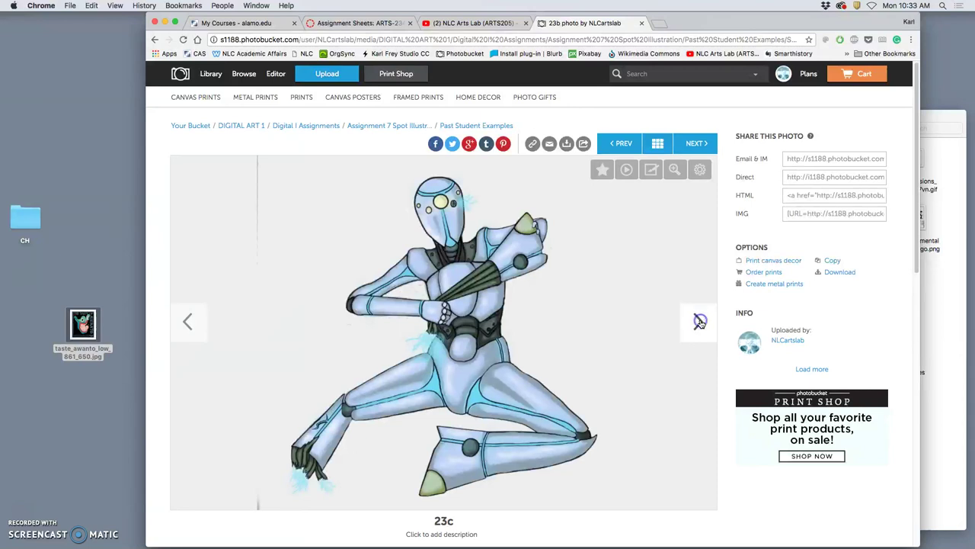
pyautogui.click(582, 349)
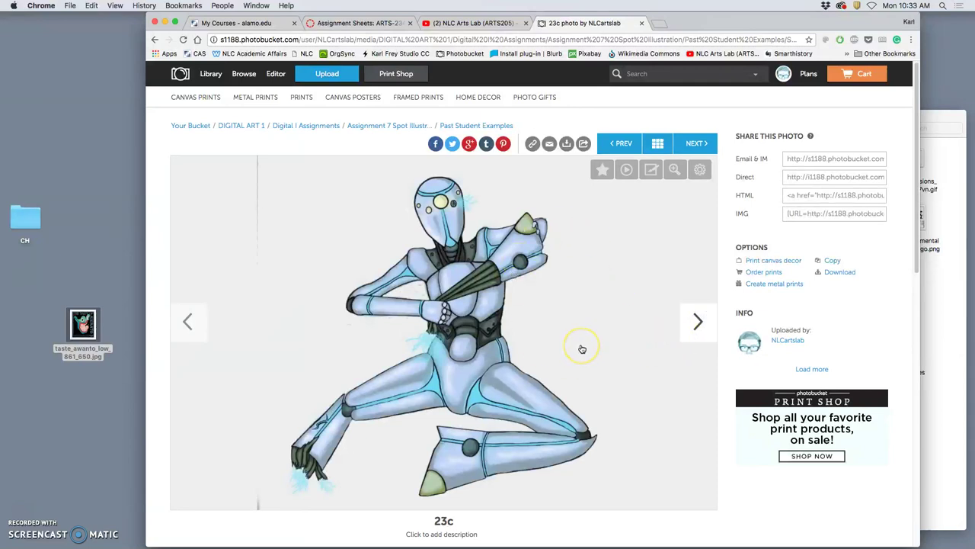
pyautogui.click(699, 323)
# View the glasses face 24a–24c and compare the rapper sketch, inked and coloured versions 25a–25c
pyautogui.click(699, 324)
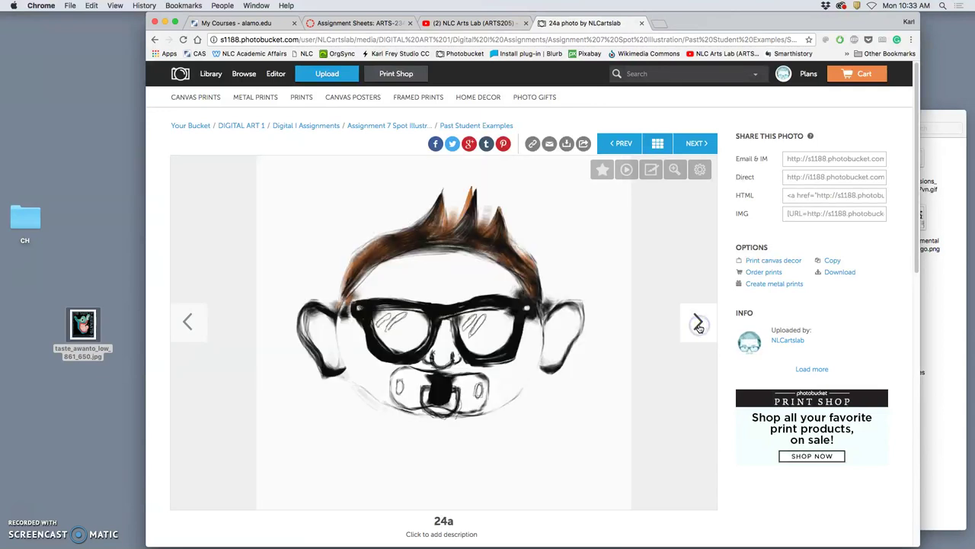
pyautogui.click(699, 324)
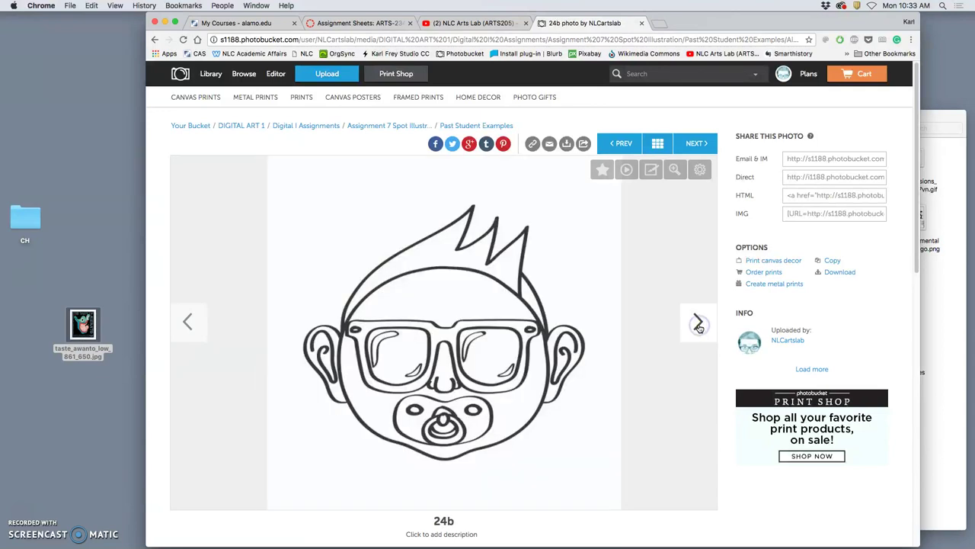
pyautogui.click(699, 324)
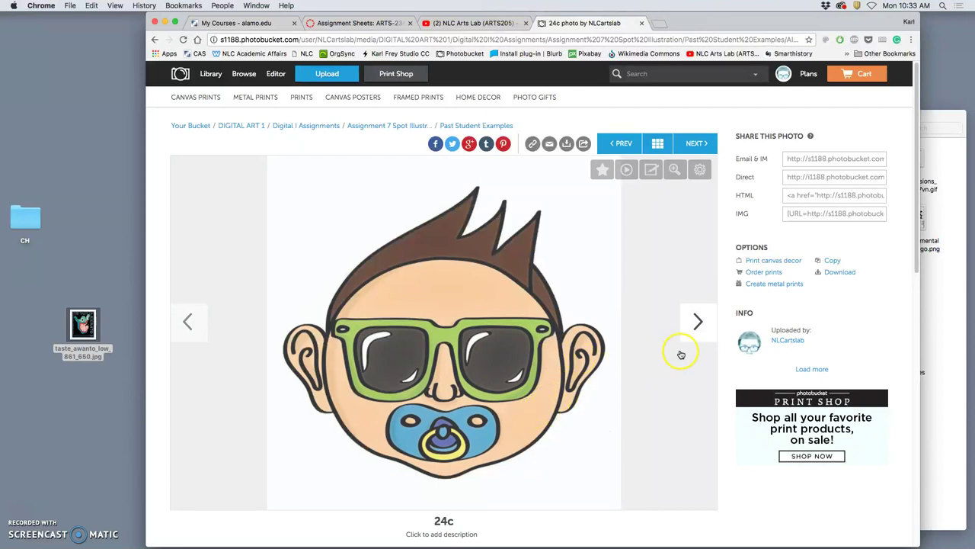
pyautogui.click(699, 323)
pyautogui.click(699, 324)
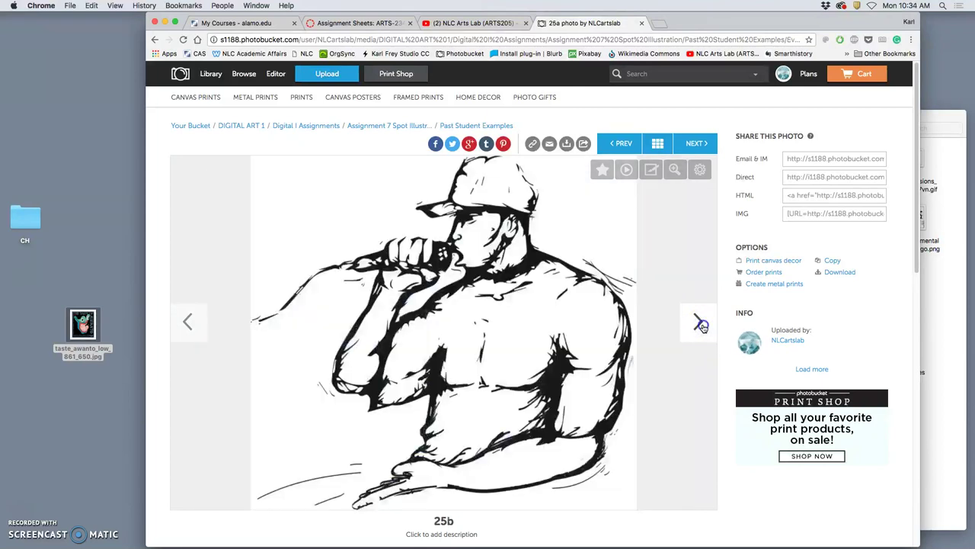
pyautogui.click(194, 323)
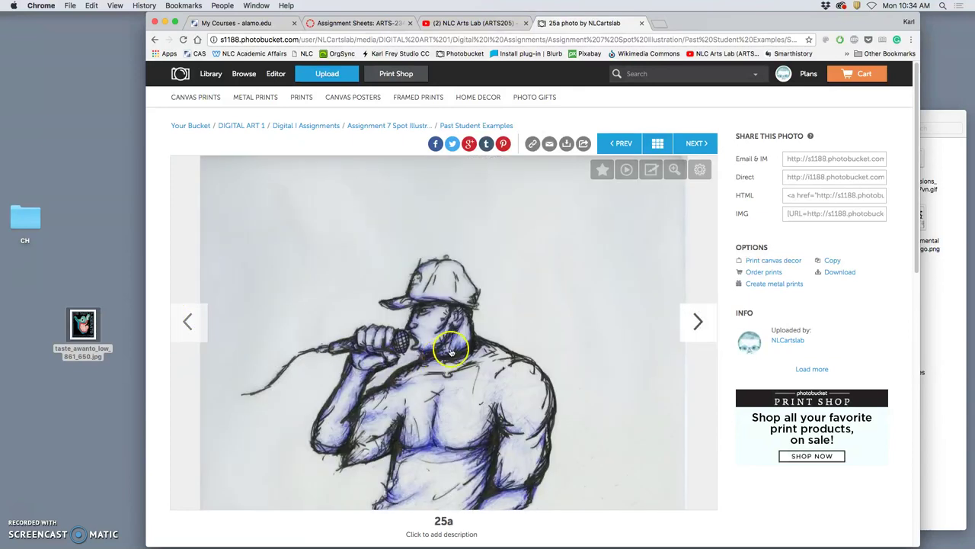
pyautogui.scroll(-2, 434, 358)
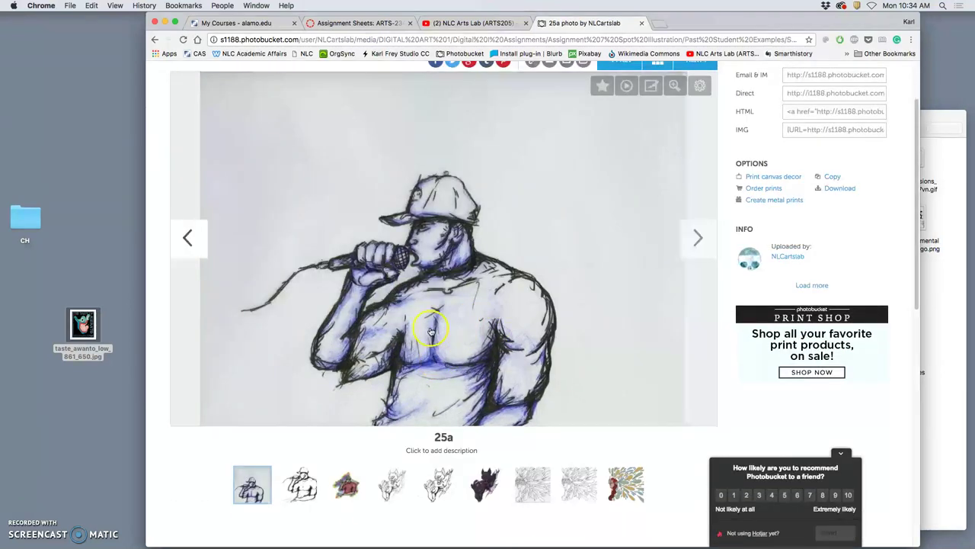
pyautogui.click(696, 237)
pyautogui.scroll(1, 560, 290)
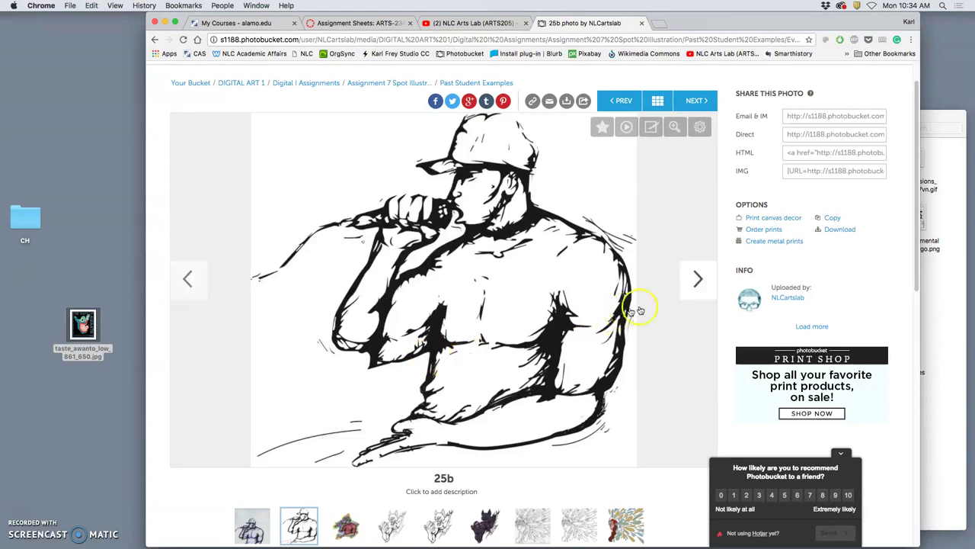
pyautogui.click(698, 282)
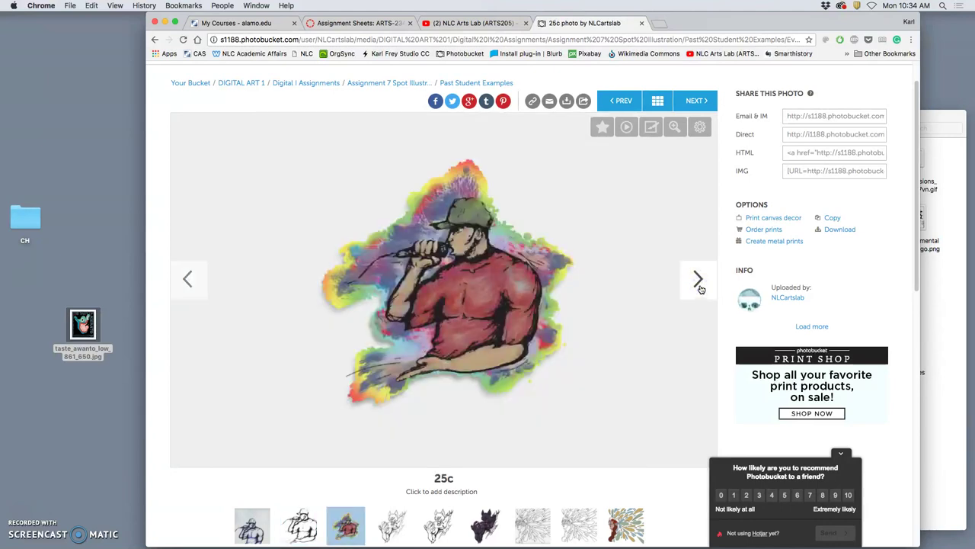
# Step through wolf 26a–26c and portrait 27a–27c to Fiesta 28a, then return to Assignment Sheets
pyautogui.click(698, 281)
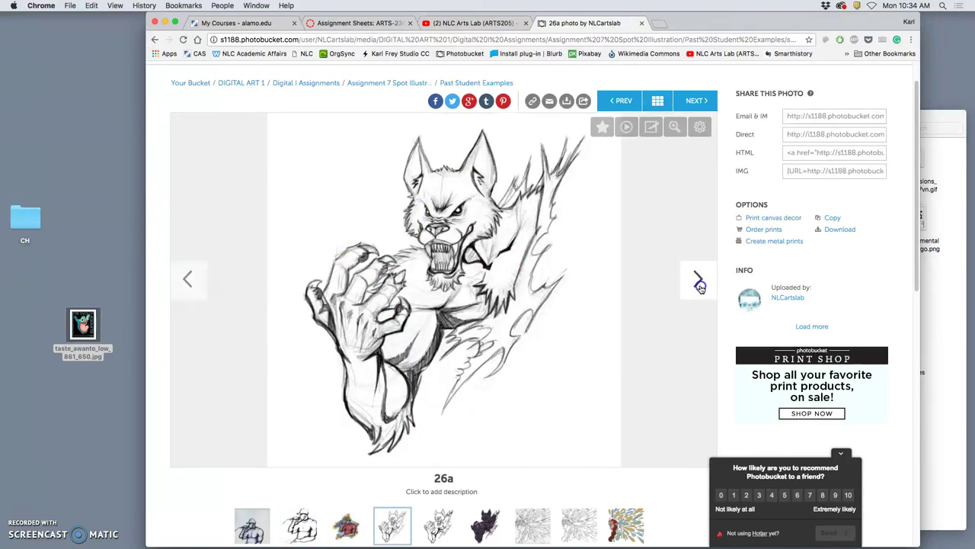
pyautogui.click(698, 284)
pyautogui.click(699, 285)
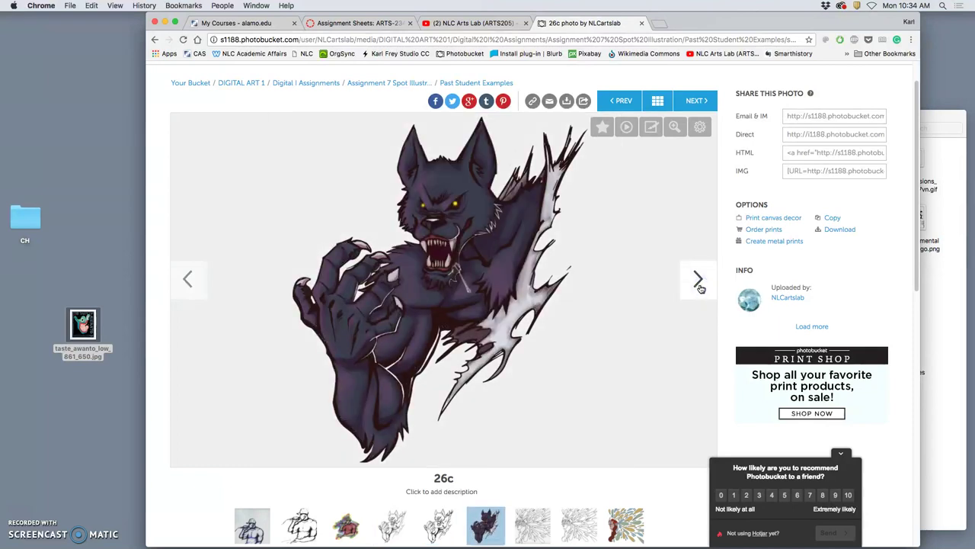
pyautogui.click(699, 283)
pyautogui.click(699, 284)
pyautogui.click(698, 284)
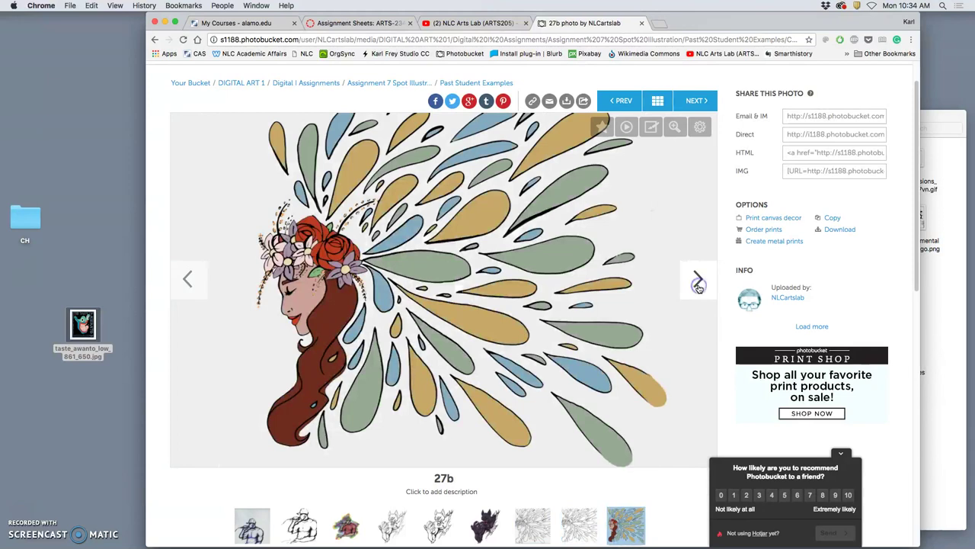
pyautogui.click(699, 283)
pyautogui.click(698, 284)
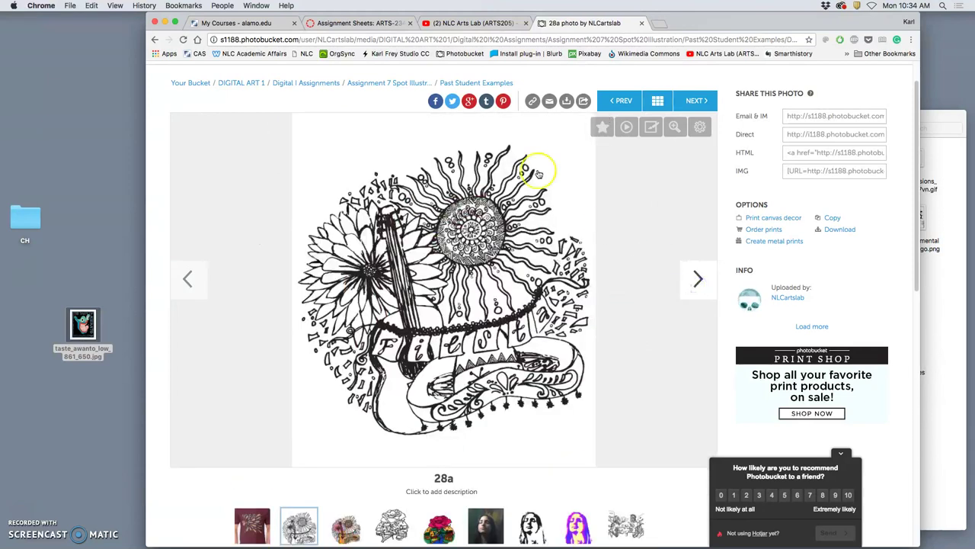
pyautogui.click(351, 23)
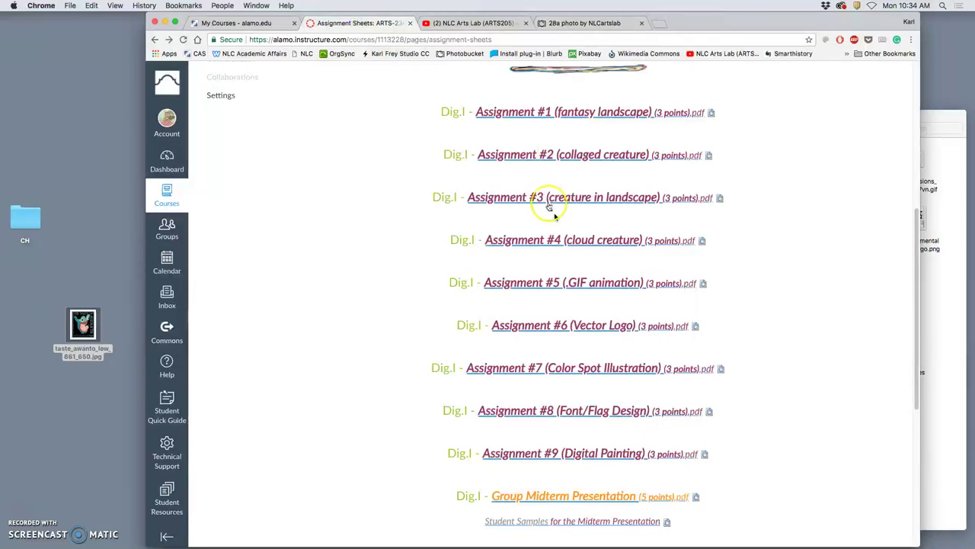
# Go back to the course home page and open the Links page
pyautogui.scroll(3, 579, 198)
pyautogui.scroll(2, 457, 130)
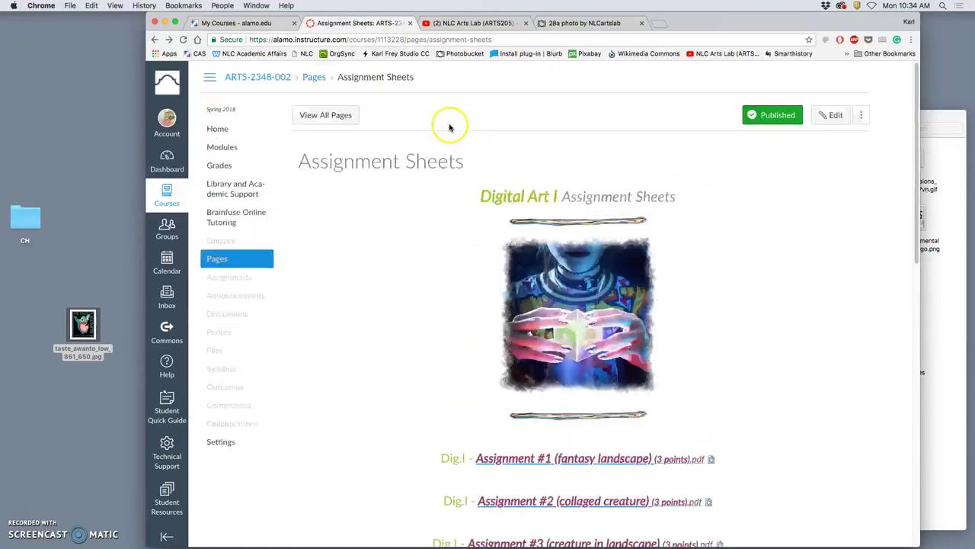
pyautogui.scroll(-4, 610, 368)
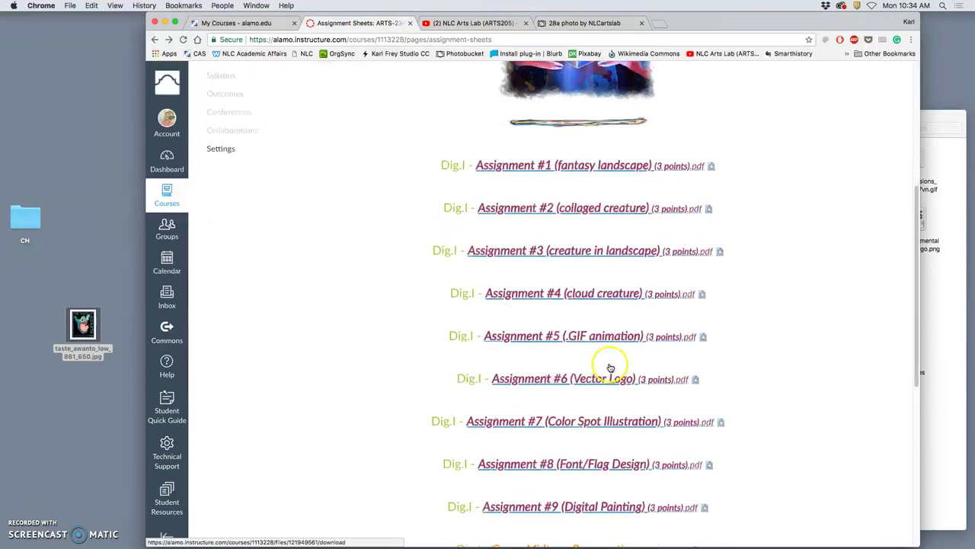
pyautogui.scroll(4, 439, 232)
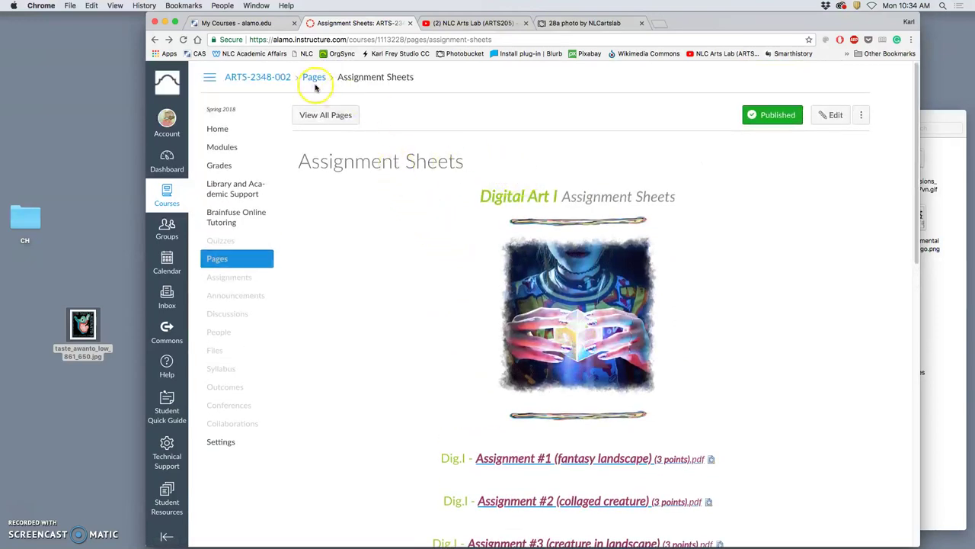
pyautogui.click(219, 128)
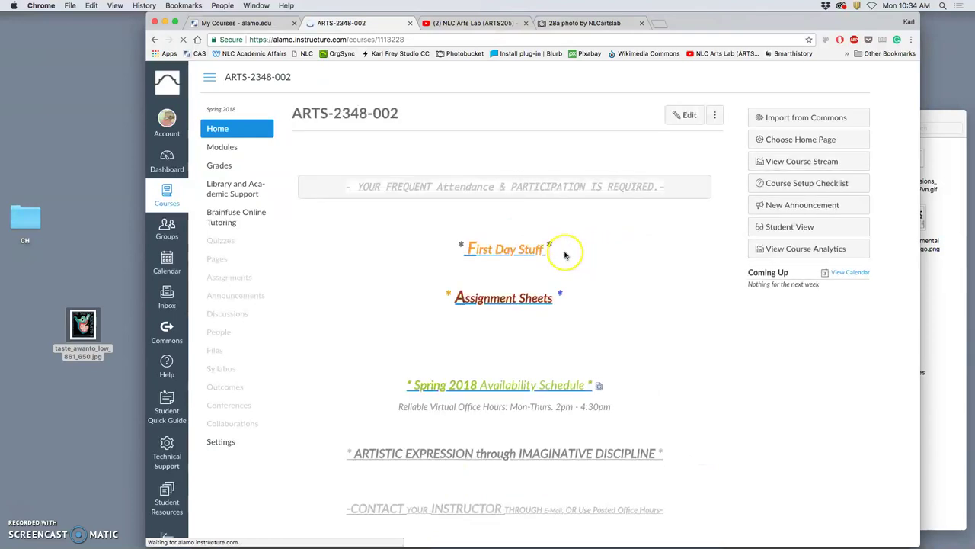
pyautogui.scroll(-5, 560, 254)
pyautogui.click(633, 272)
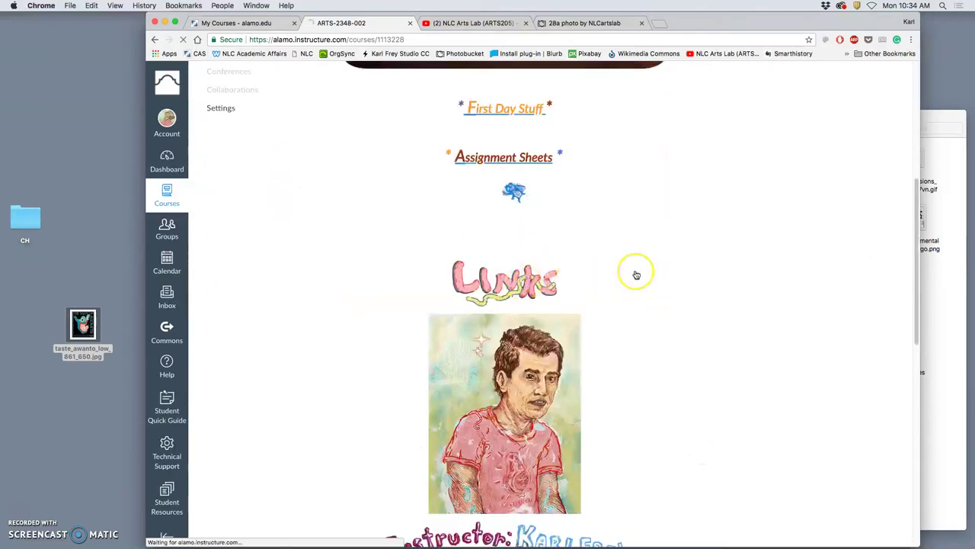
# Download the Digital Character Coloring Handout PDF and open it in a new tab
pyautogui.scroll(-5, 639, 268)
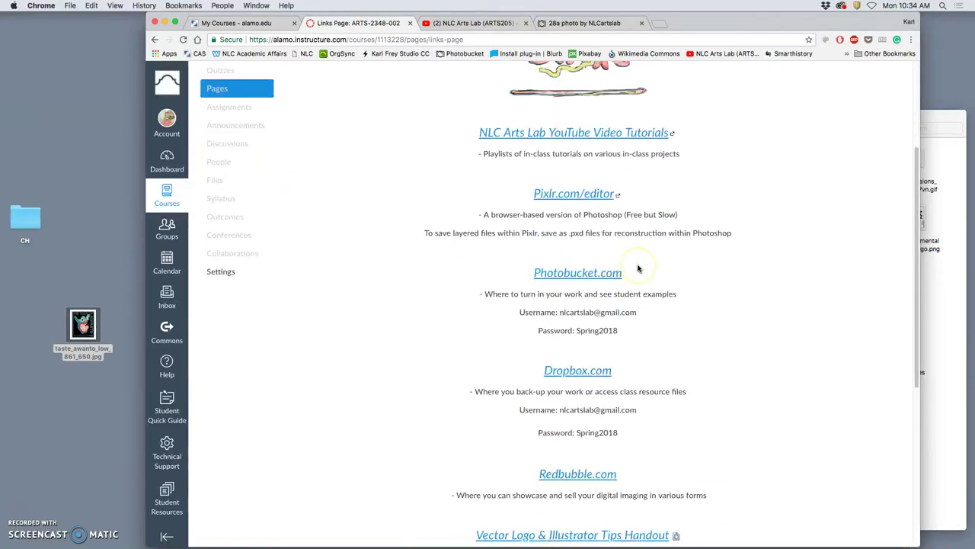
pyautogui.scroll(-3, 639, 268)
pyautogui.click(618, 366)
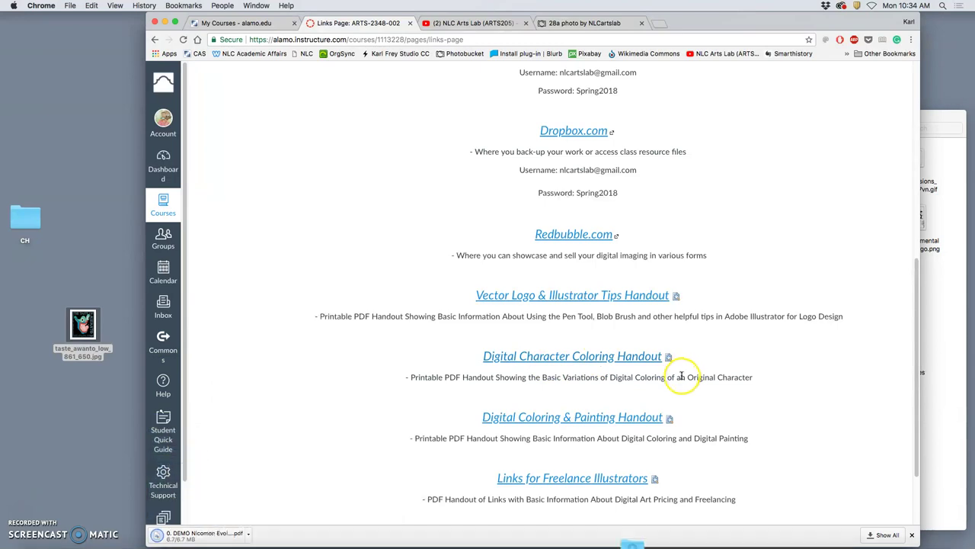
pyautogui.click(219, 535)
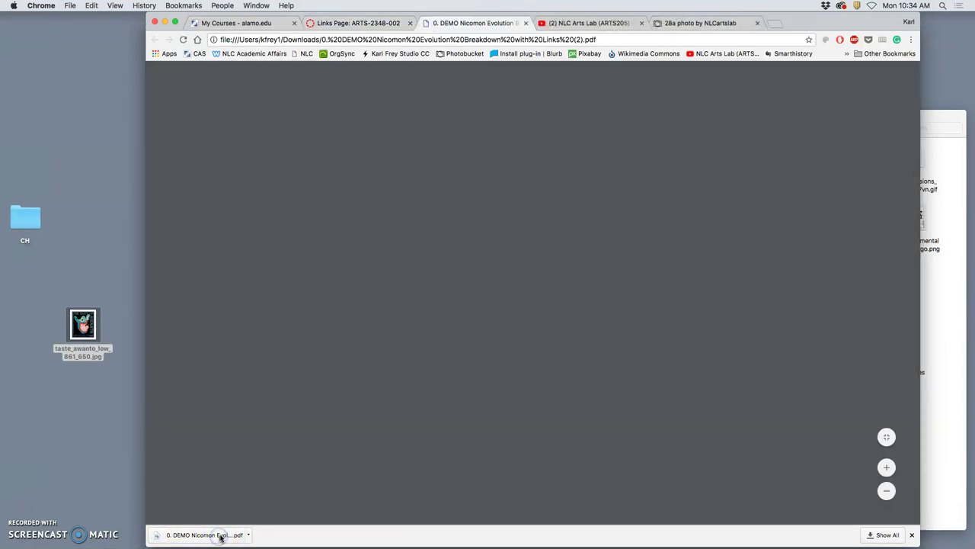
# Follow the Nicomon breakdown PDF's YouTube link to the FA16 Assignment 7 playlist
pyautogui.scroll(-2, 533, 328)
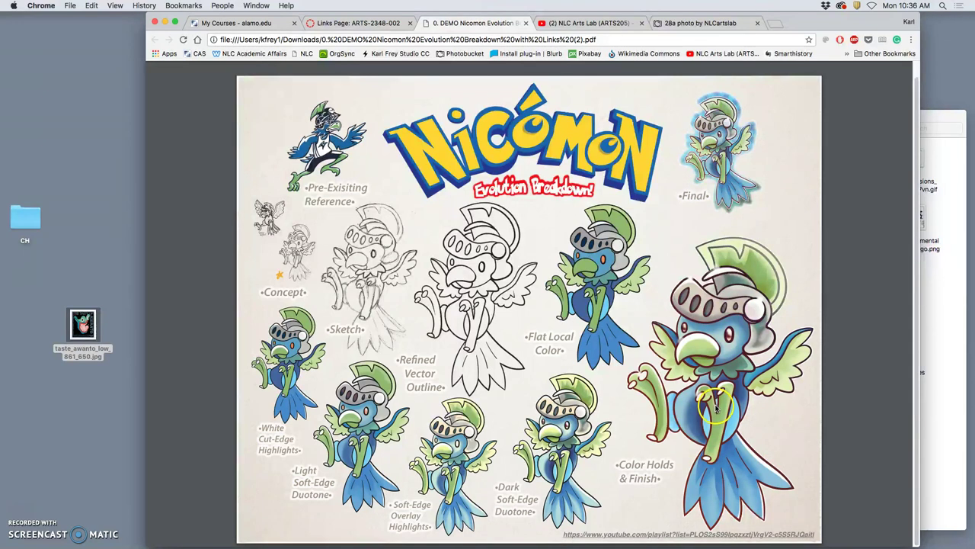
pyautogui.click(675, 536)
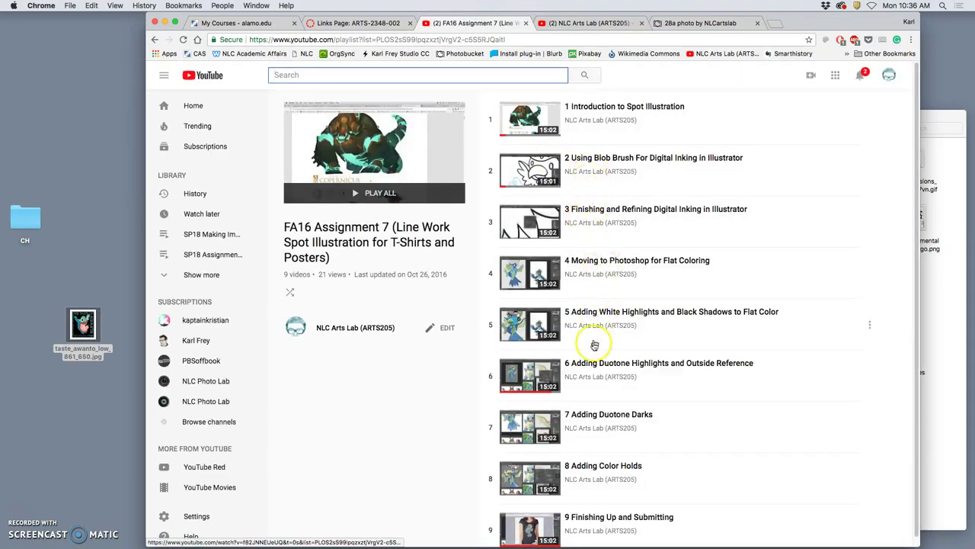
# Show the NLC Arts Lab channel's playlists, then minimize Chrome to the desktop
pyautogui.scroll(-1, 574, 221)
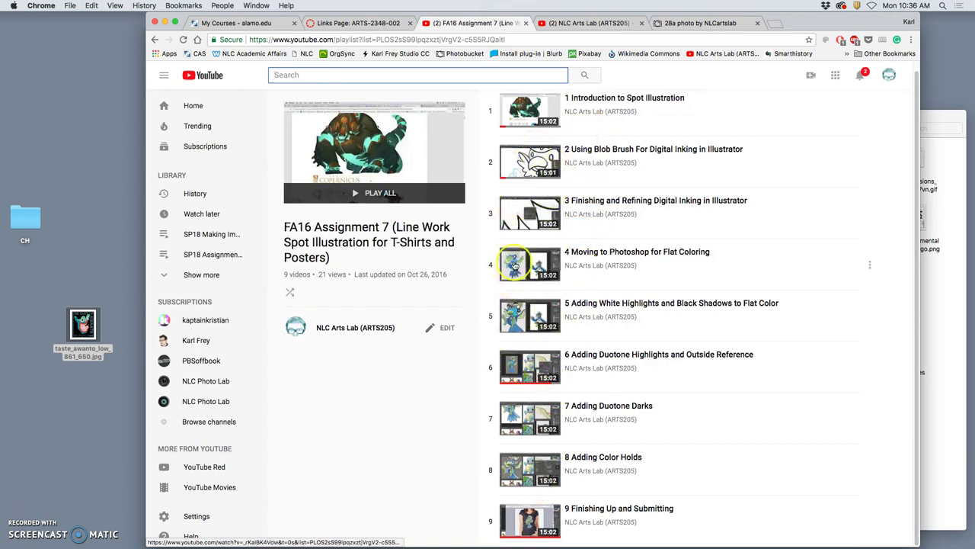
pyautogui.scroll(1, 518, 274)
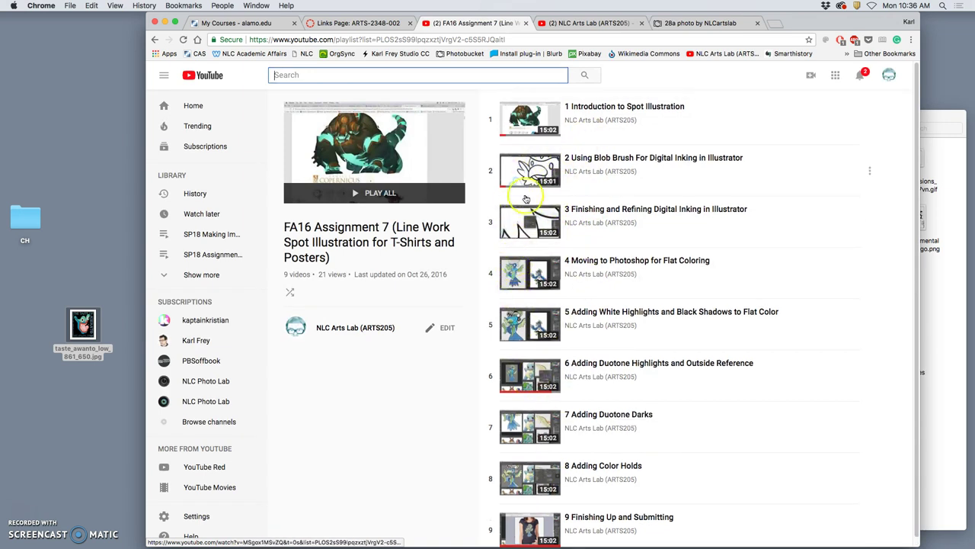
pyautogui.click(581, 23)
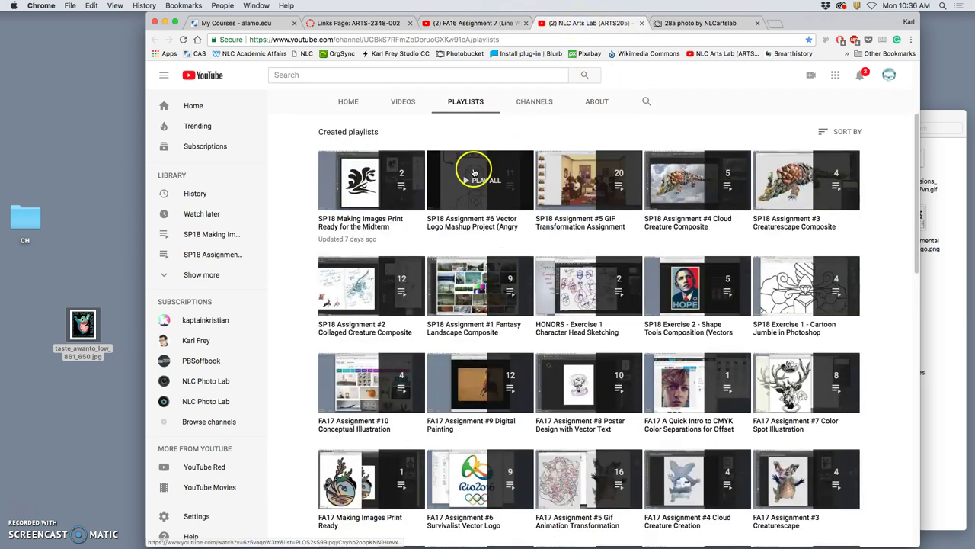
pyautogui.click(165, 24)
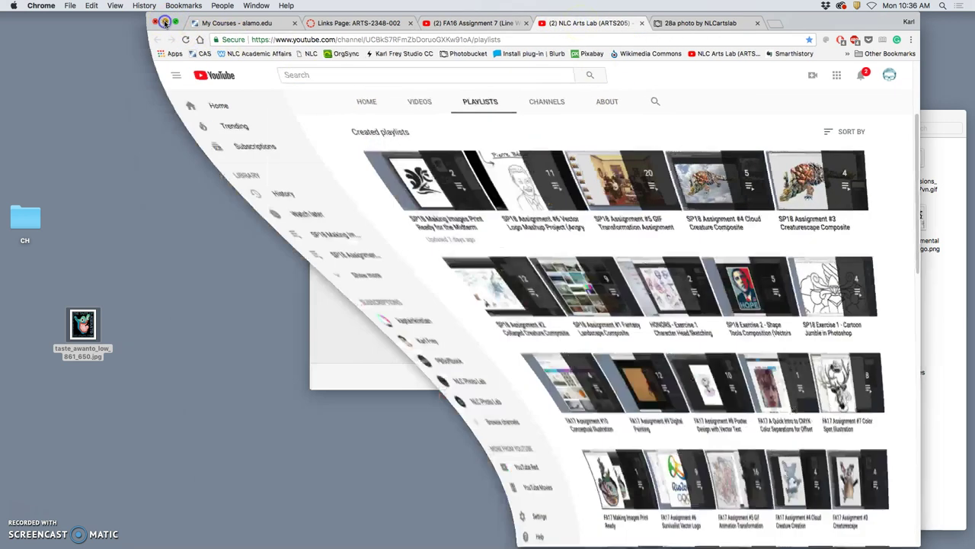
# Open Angry Elemental Reference New SKETCH.png in Preview, then select the Inked logo image in Assignment #7
pyautogui.moveTo(889, 109); pyautogui.dragTo(849, 87)
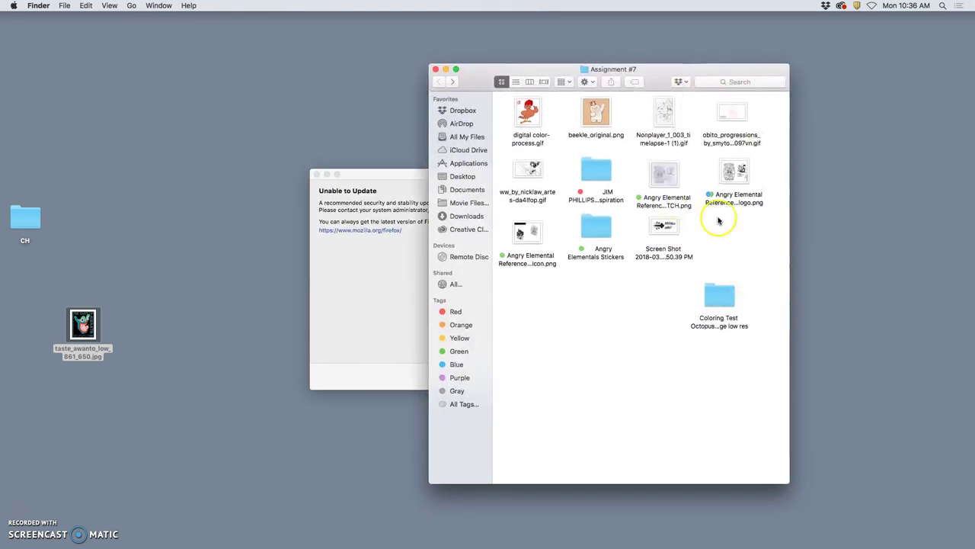
pyautogui.doubleClick(665, 183)
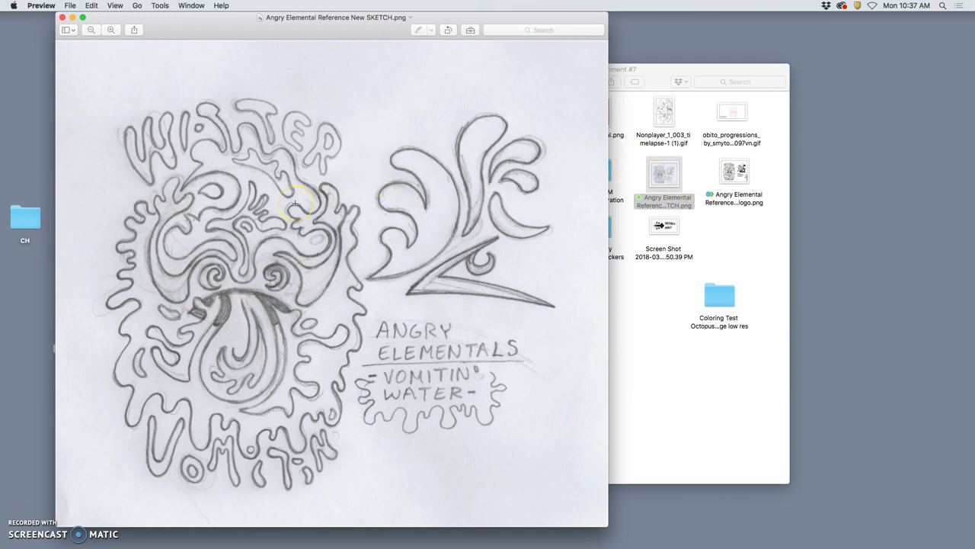
pyautogui.click(708, 232)
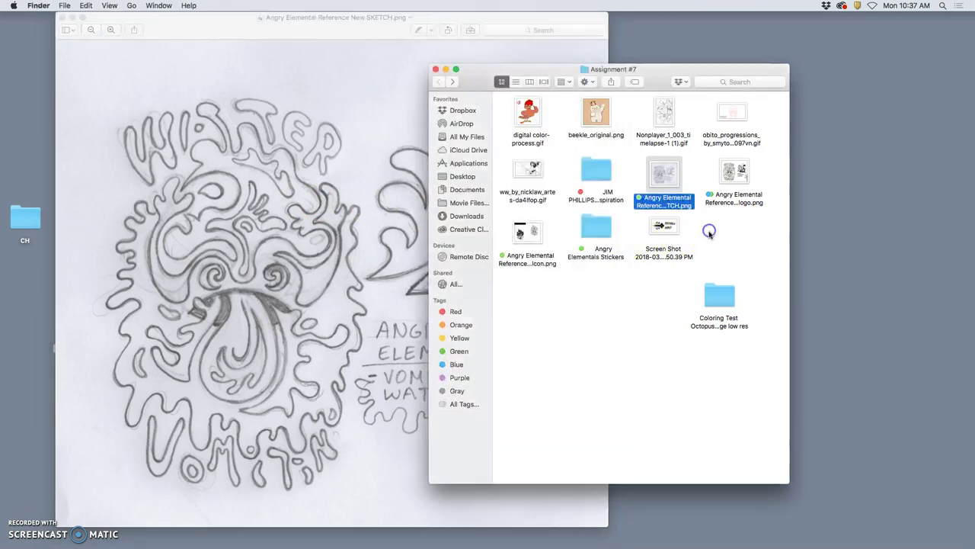
pyautogui.click(735, 180)
# Open Angry Elemental Reference Inked logo.png in Preview and zoom in to inspect its ink lines
pyautogui.rightClick(736, 180)
pyautogui.moveTo(749, 191)
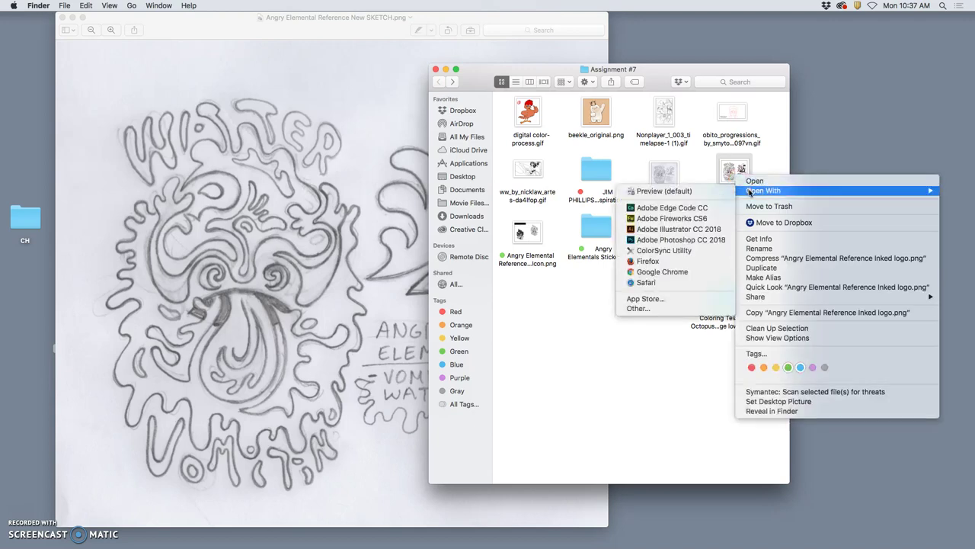
pyautogui.click(655, 191)
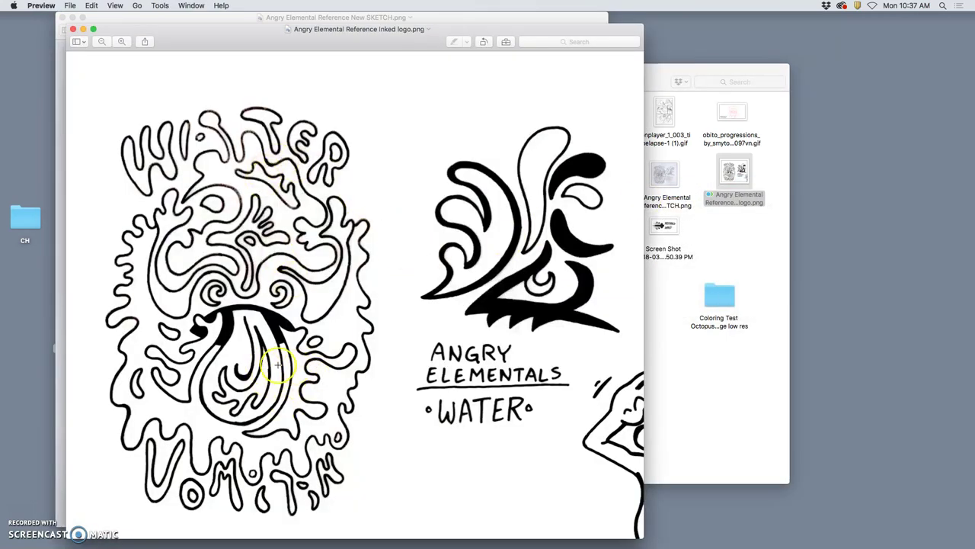
pyautogui.press('super+plus')
pyautogui.press('super+plus')
pyautogui.press('super+plus')
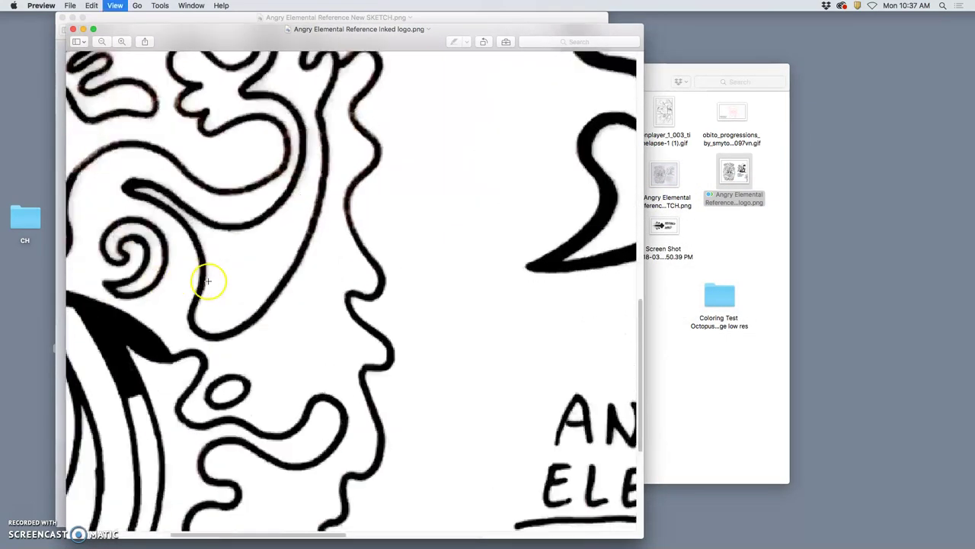
pyautogui.press('super+plus')
pyautogui.press('super+plus')
pyautogui.press('super+plus')
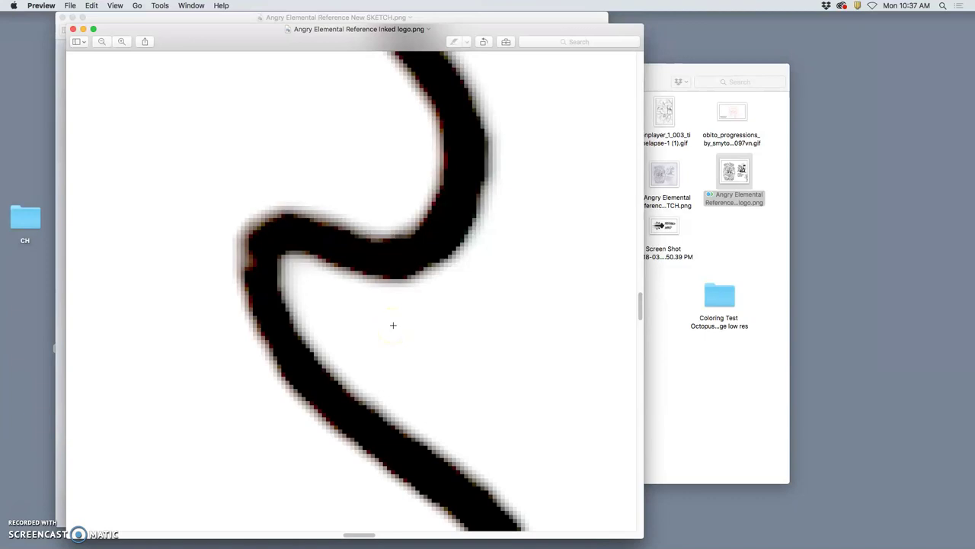
pyautogui.press('super+minus')
pyautogui.press('super+minus')
pyautogui.press('super+minus')
pyautogui.press('super+minus')
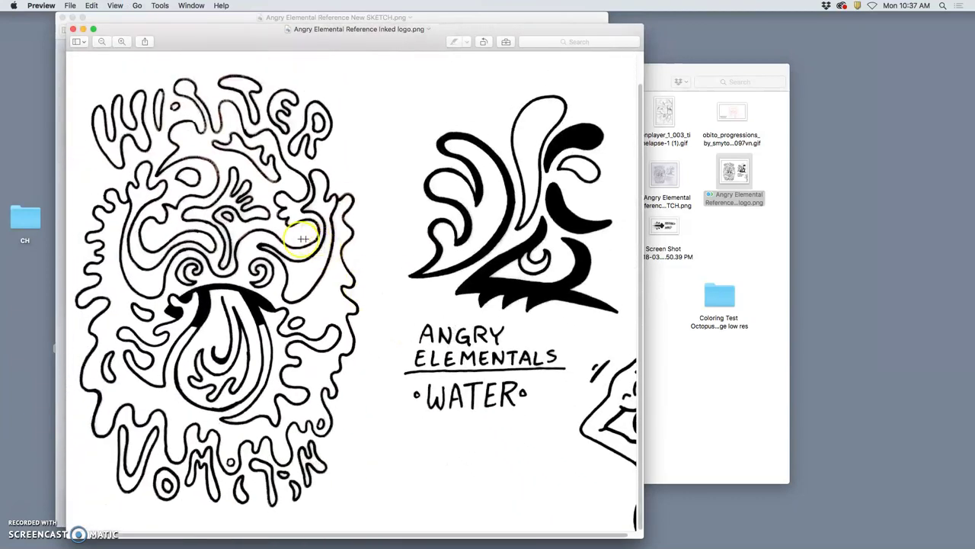
pyautogui.hscroll(-1, 301, 267)
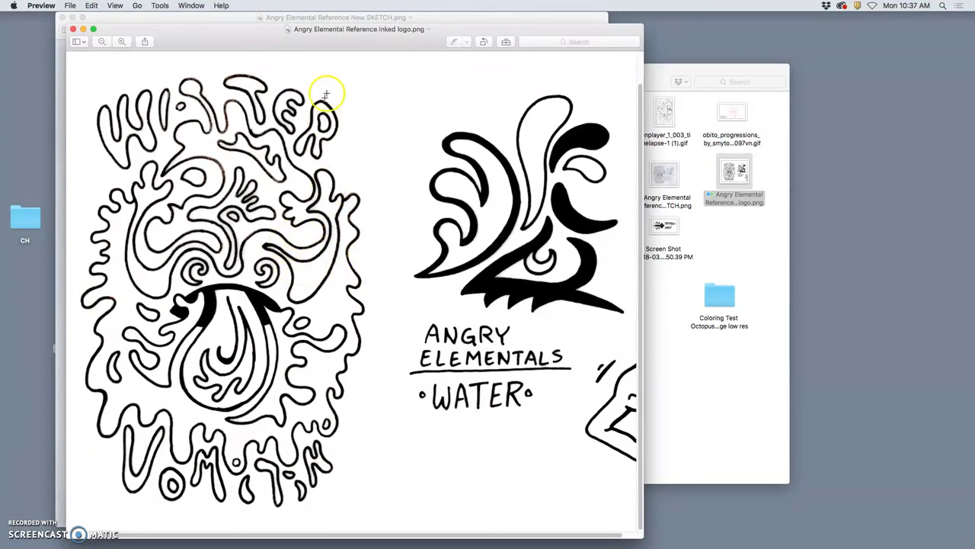
# Arrange the inked logo window beside the folder and close the pencil sketch's Preview window
pyautogui.moveTo(322, 44); pyautogui.dragTo(642, 43)
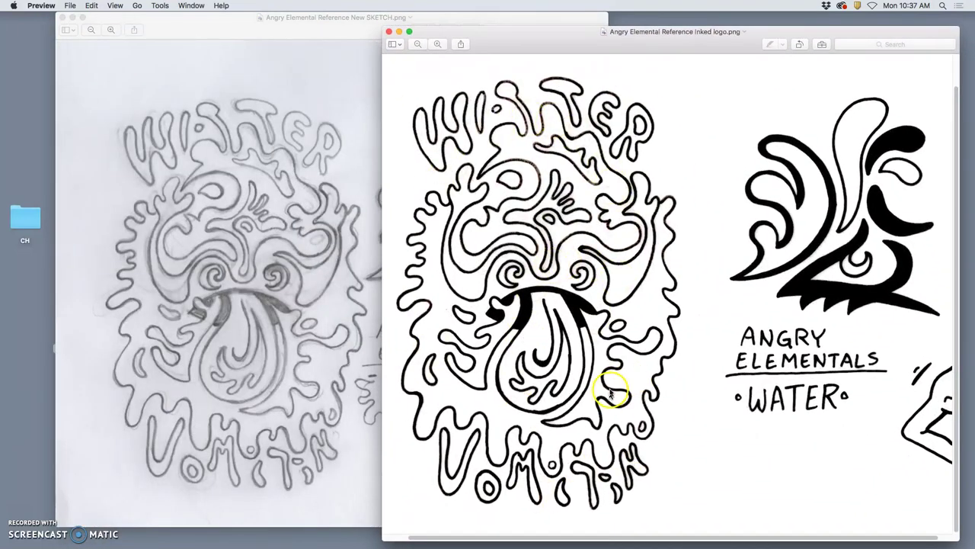
pyautogui.moveTo(680, 46)
pyautogui.mouseDown()
pyautogui.moveTo(338, 39)
pyautogui.moveTo(331, 63)
pyautogui.mouseUp()
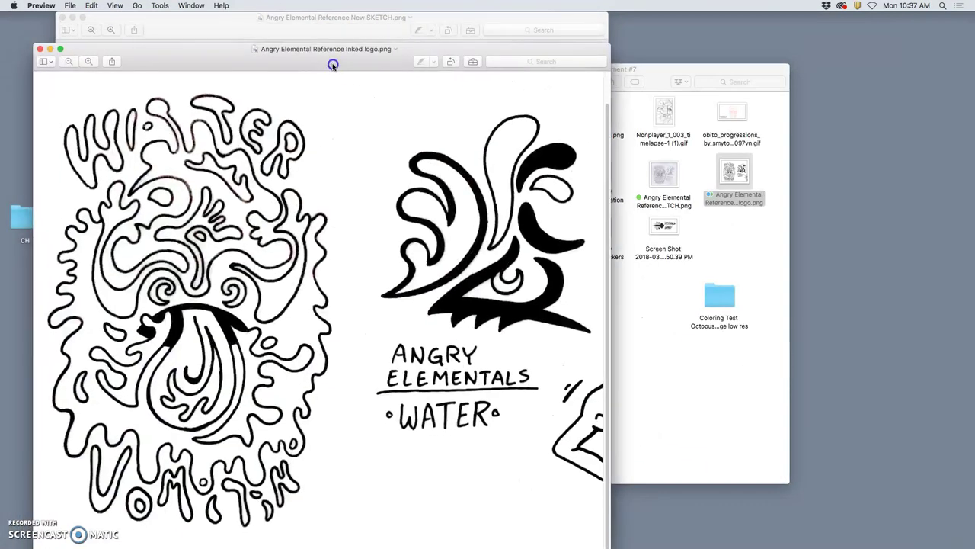
pyautogui.click(631, 236)
pyautogui.click(660, 290)
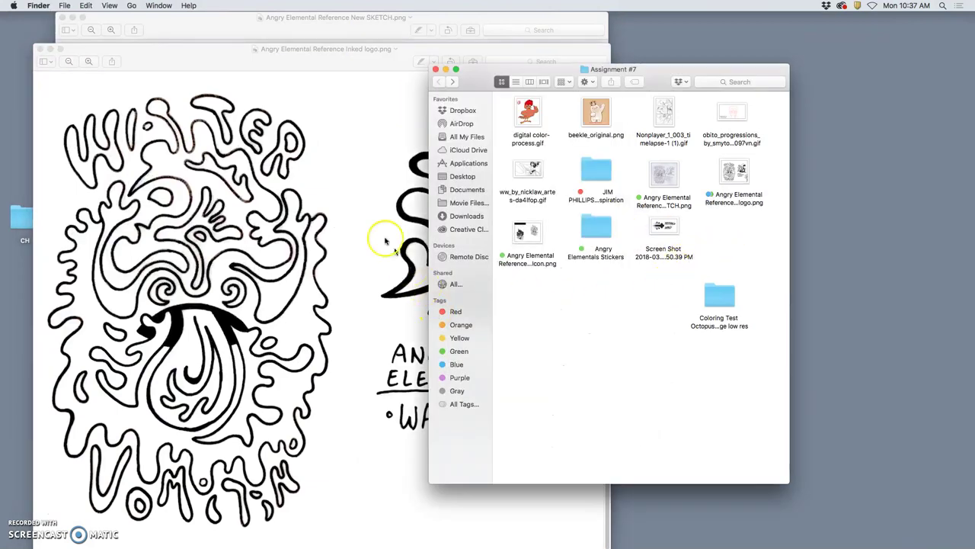
pyautogui.moveTo(288, 61)
pyautogui.mouseDown()
pyautogui.moveTo(320, 59)
pyautogui.moveTo(307, 61)
pyautogui.moveTo(527, 219)
pyautogui.moveTo(691, 284)
pyautogui.moveTo(696, 296)
pyautogui.moveTo(732, 227)
pyautogui.mouseUp()
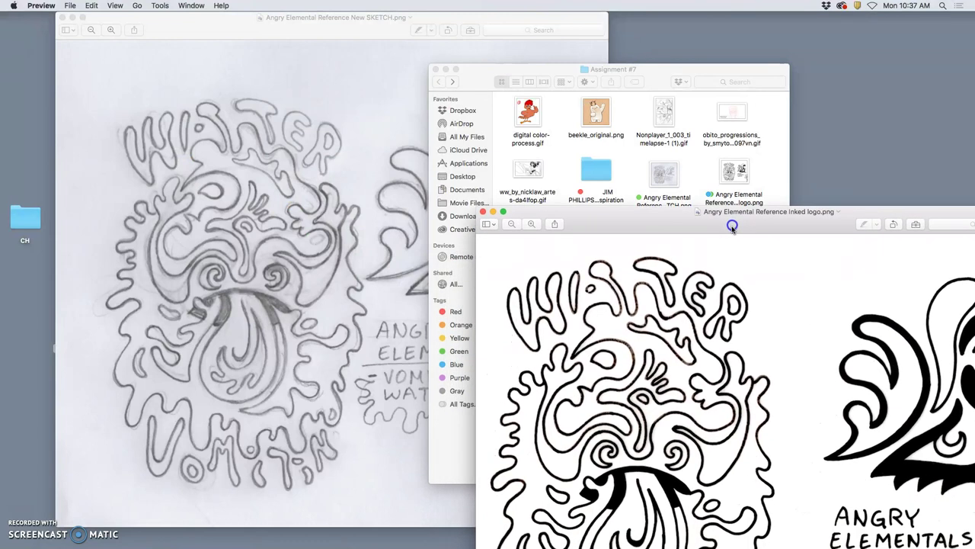
pyautogui.click(667, 176)
pyautogui.moveTo(669, 181); pyautogui.dragTo(666, 194)
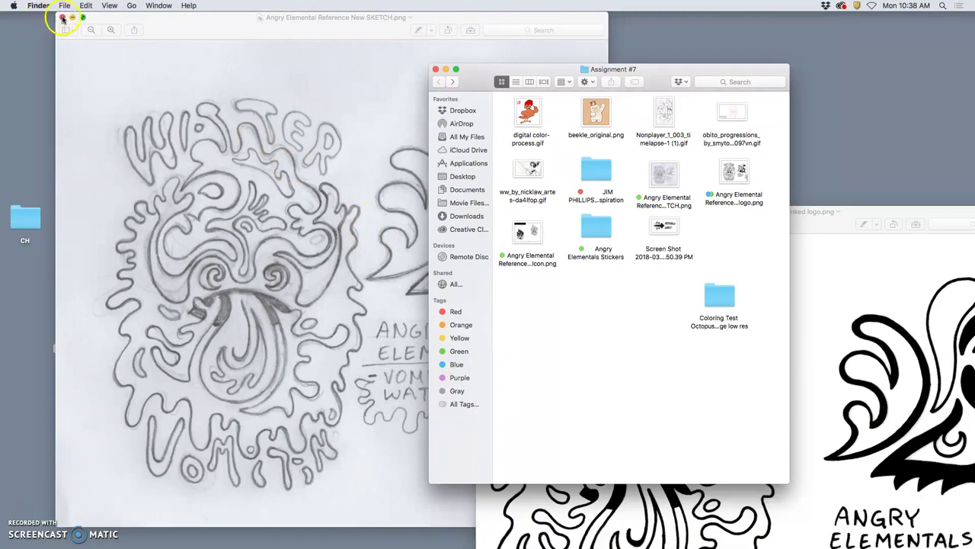
pyautogui.click(63, 18)
# Open Angry Elemental Reference New SKETCH.png in Photoshop and confirm its 2405 × 2118 px, 400 ppi size
pyautogui.rightClick(665, 174)
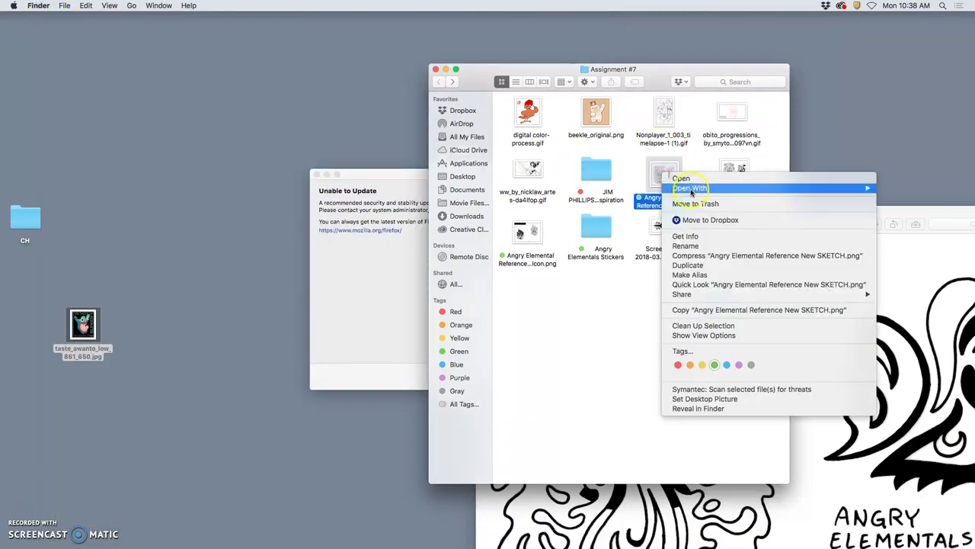
pyautogui.moveTo(692, 192)
pyautogui.click(615, 236)
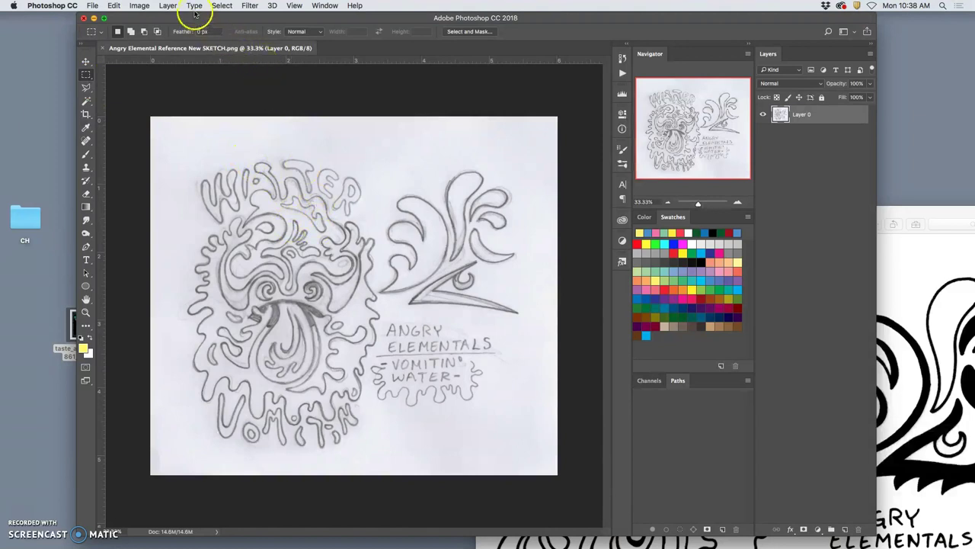
pyautogui.click(142, 6)
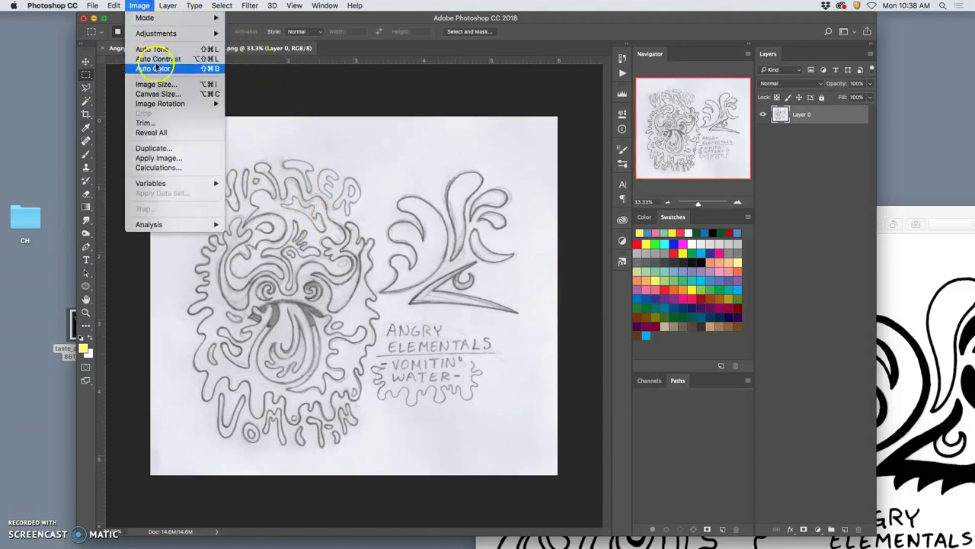
pyautogui.click(194, 155)
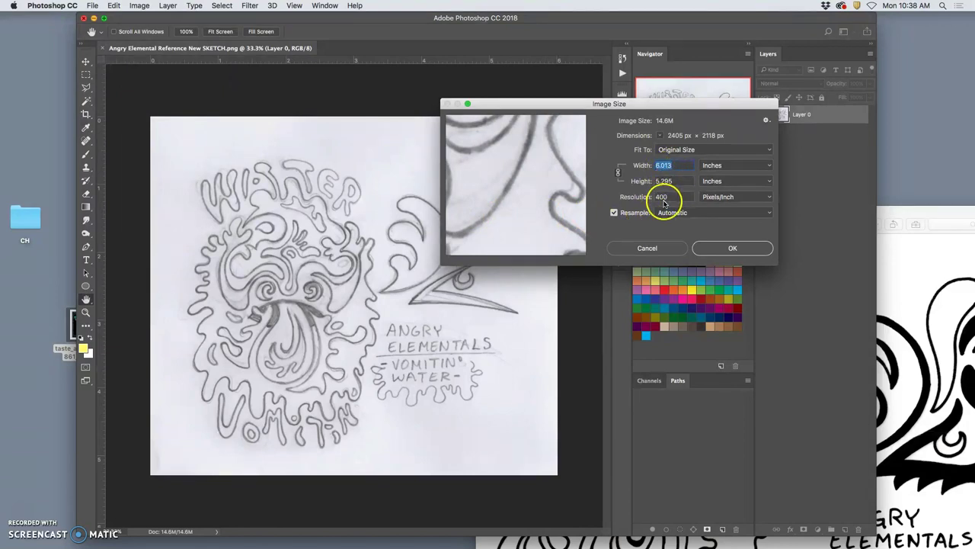
pyautogui.click(726, 244)
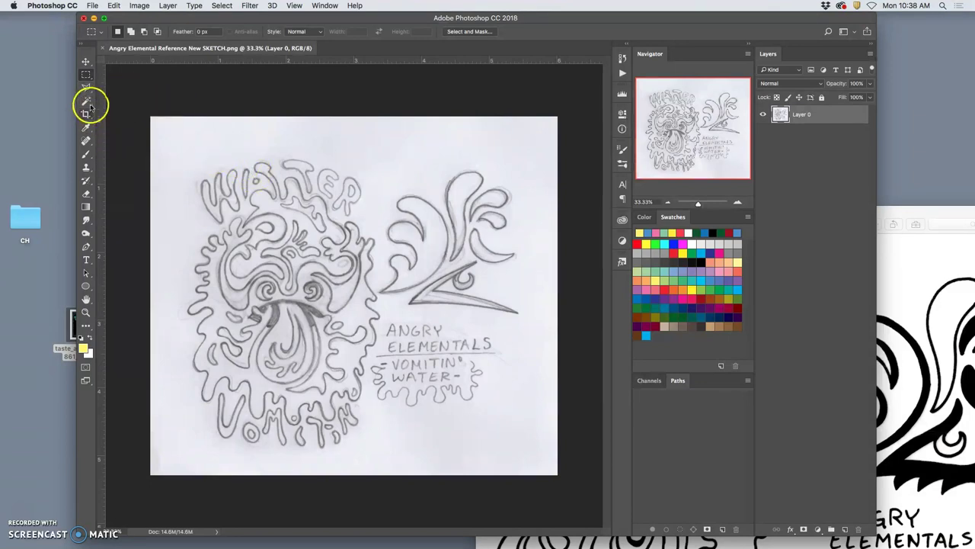
# Copy the left Water drawing area onto a new Layer 1 and hide Layer 0
pyautogui.moveTo(177, 146); pyautogui.dragTo(388, 470)
pyautogui.hotkey('ctrl', 'j')
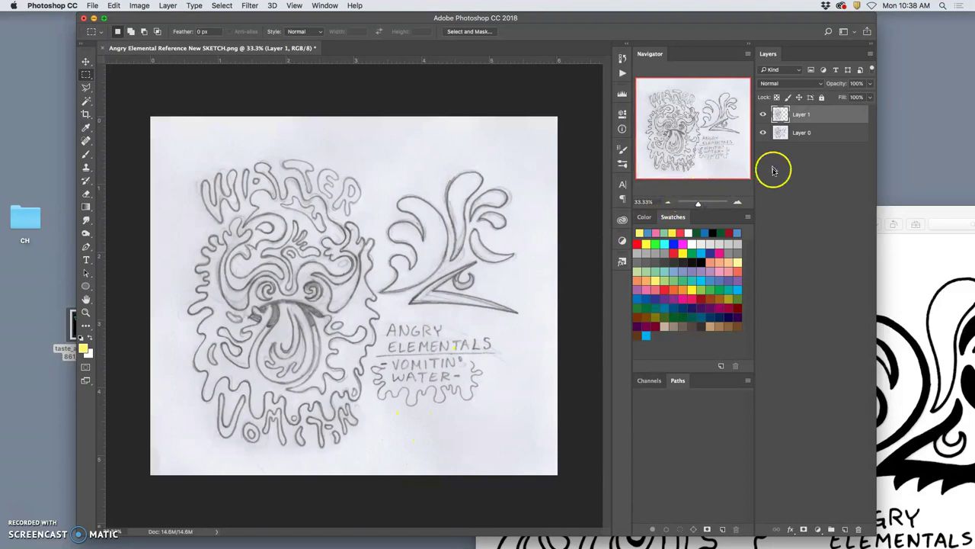
pyautogui.click(763, 132)
# Lasso the leftover sketch fragment on the right and remove it
pyautogui.moveTo(87, 87); pyautogui.dragTo(131, 103)
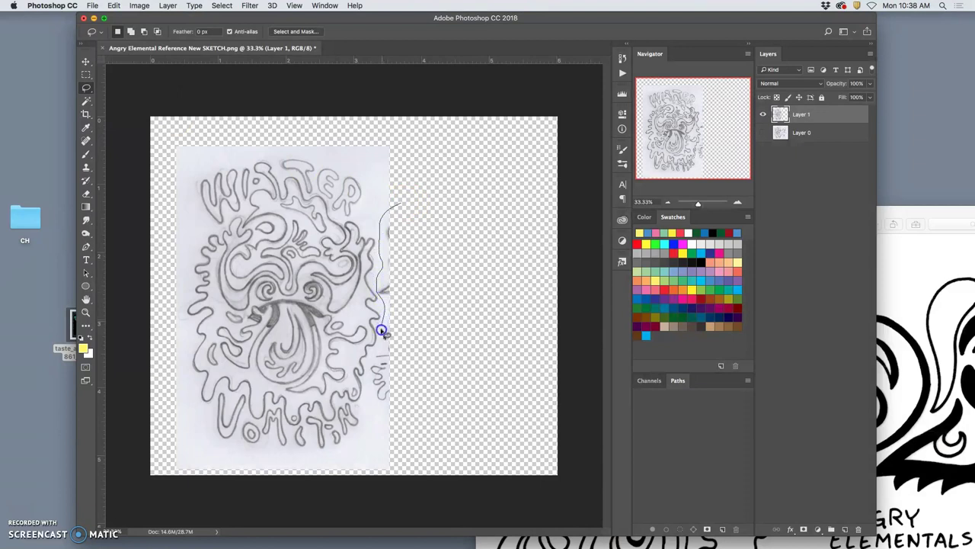
pyautogui.moveTo(368, 368)
pyautogui.mouseDown()
pyautogui.moveTo(376, 419)
pyautogui.moveTo(405, 436)
pyautogui.moveTo(456, 277)
pyautogui.moveTo(461, 234)
pyautogui.mouseUp()
pyautogui.press('super+x')
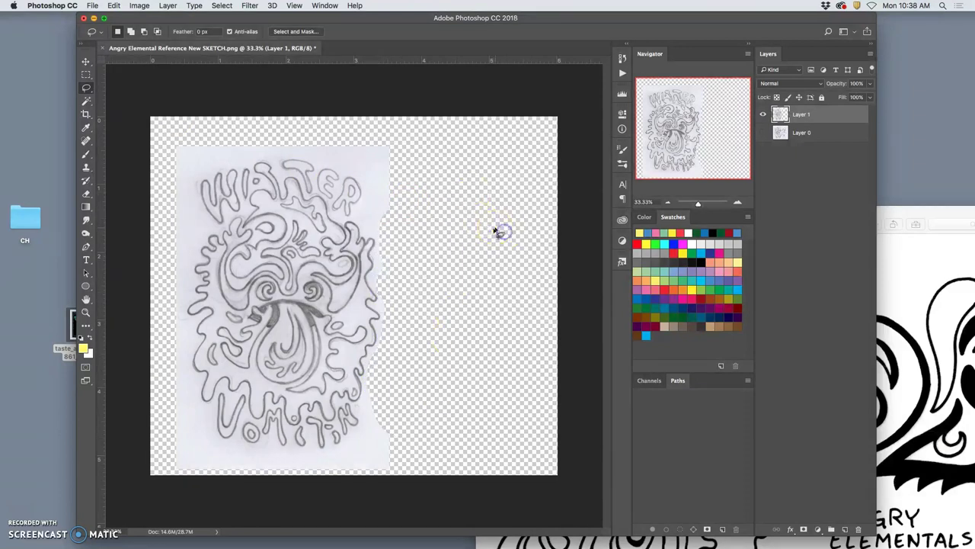
# Apply Auto Tone, then Levels with inputs 18, 0.57 and 156 to make Layer 1's pencil lines bold black
pyautogui.click(139, 5)
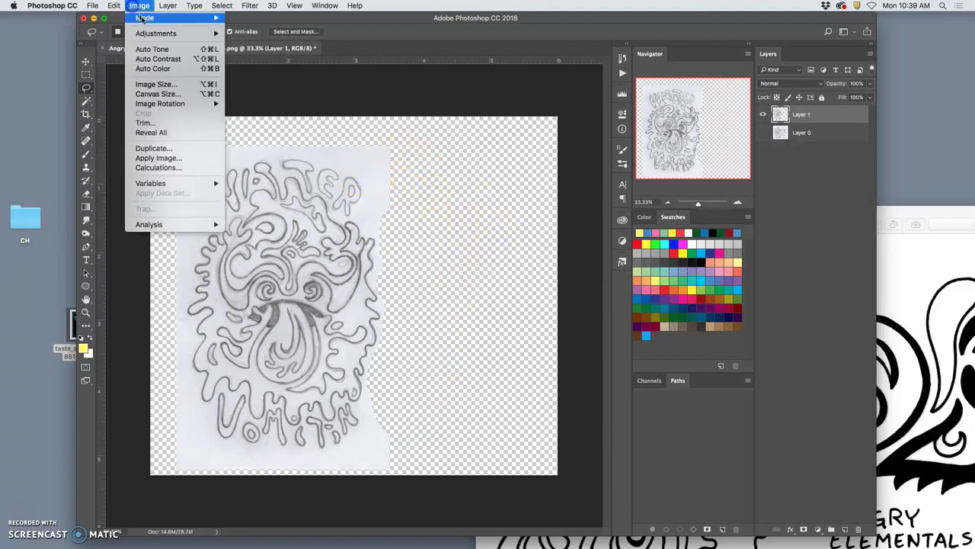
pyautogui.click(149, 50)
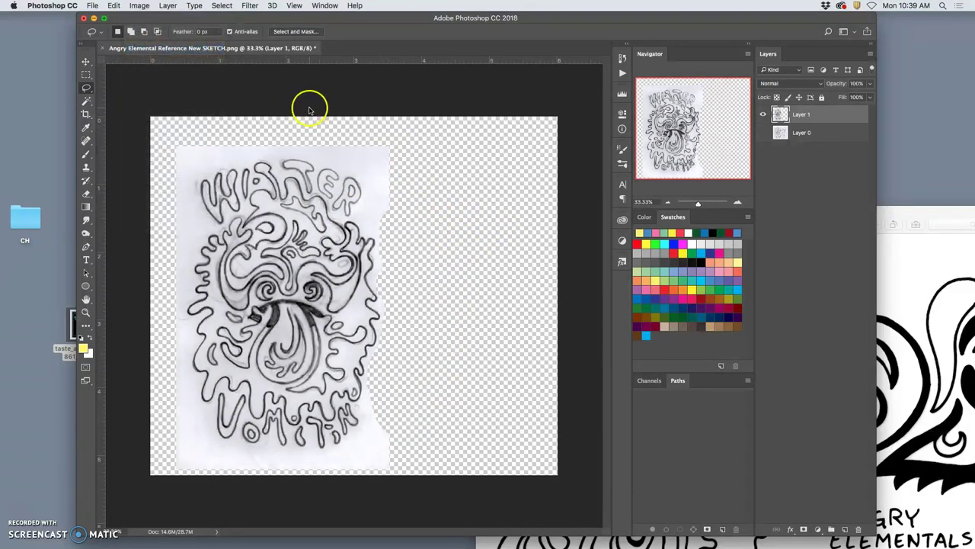
pyautogui.click(138, 6)
pyautogui.moveTo(147, 33)
pyautogui.click(251, 44)
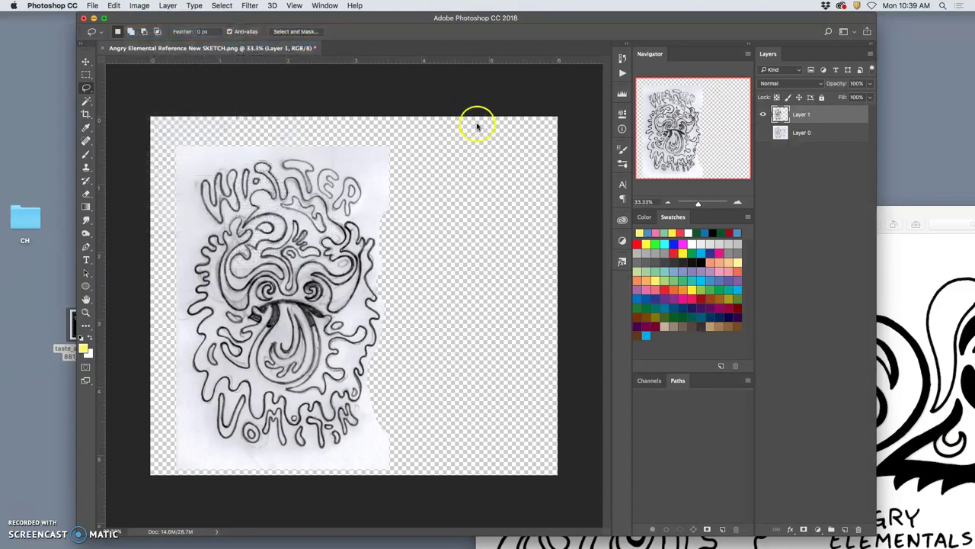
pyautogui.moveTo(813, 186)
pyautogui.mouseDown()
pyautogui.moveTo(738, 186)
pyautogui.moveTo(748, 188)
pyautogui.mouseUp()
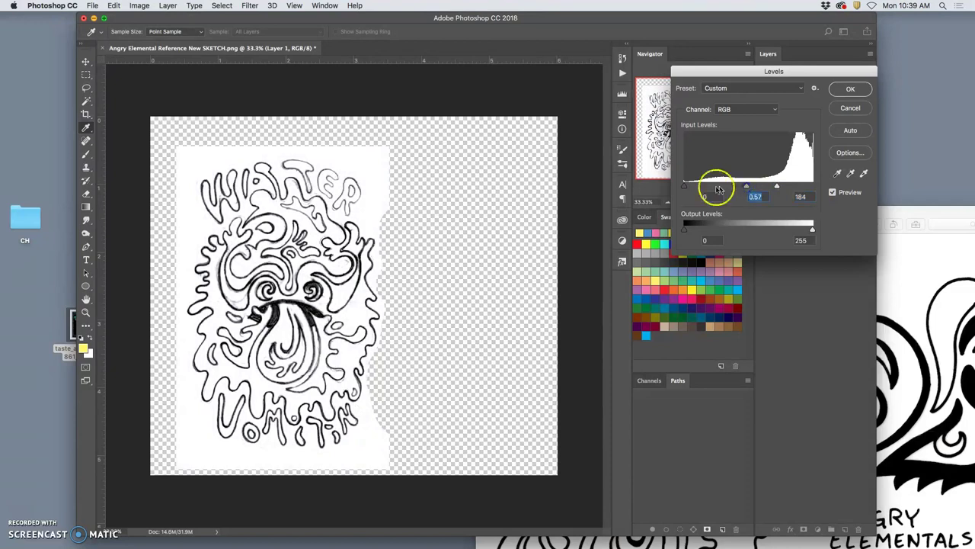
pyautogui.moveTo(683, 187); pyautogui.dragTo(694, 189)
pyautogui.moveTo(776, 186); pyautogui.dragTo(759, 188)
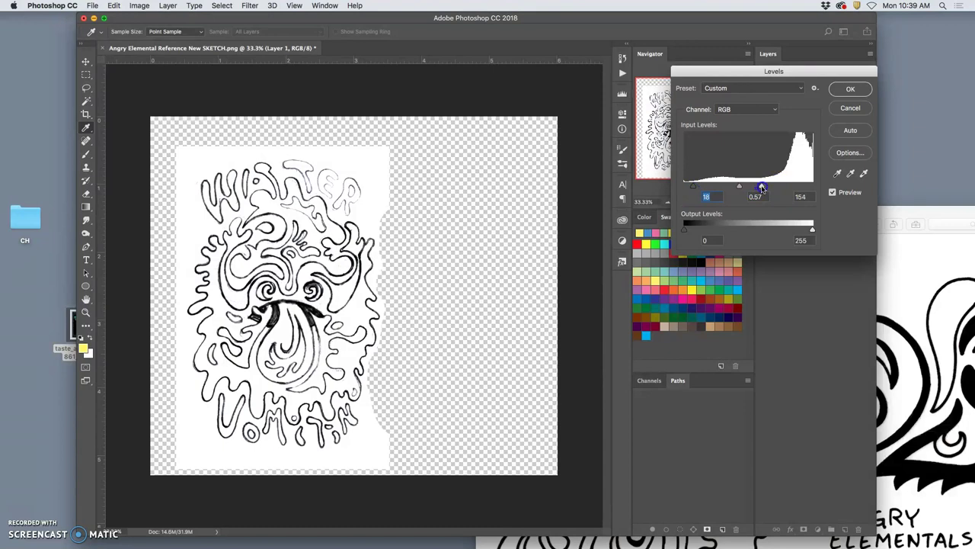
pyautogui.click(556, 220)
pyautogui.click(850, 89)
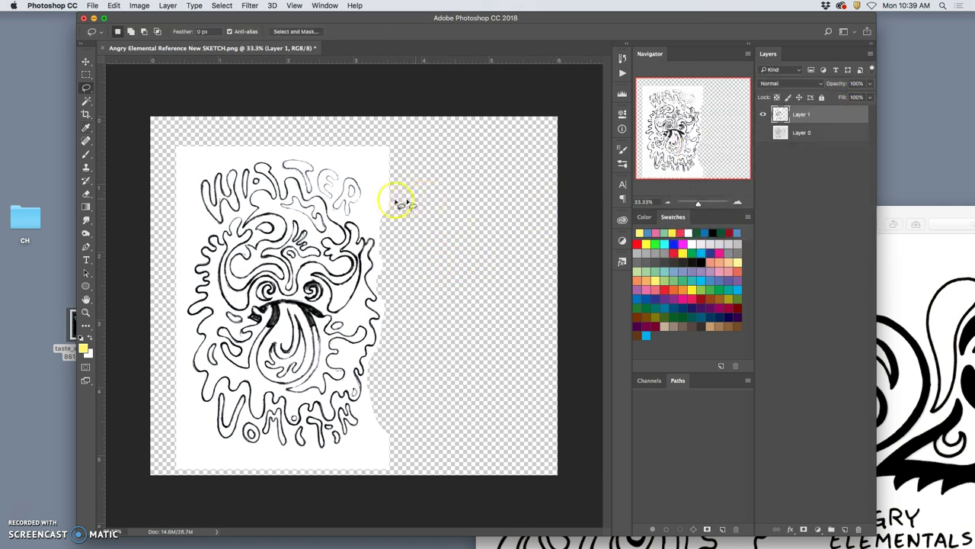
pyautogui.click(92, 7)
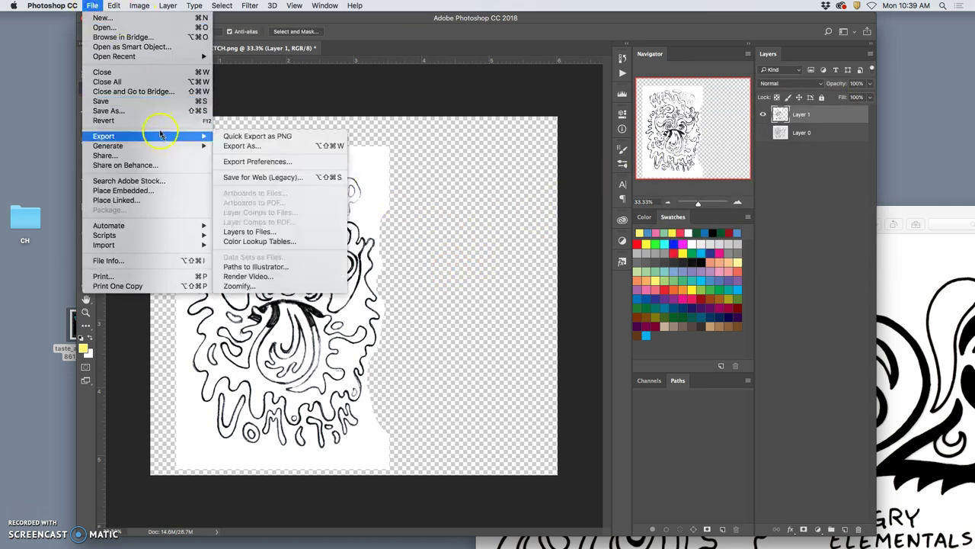
# Save the cleaned sketch as the PNG 'Assign 7 pencil test' in the Assignment #7 folder
pyautogui.click(144, 101)
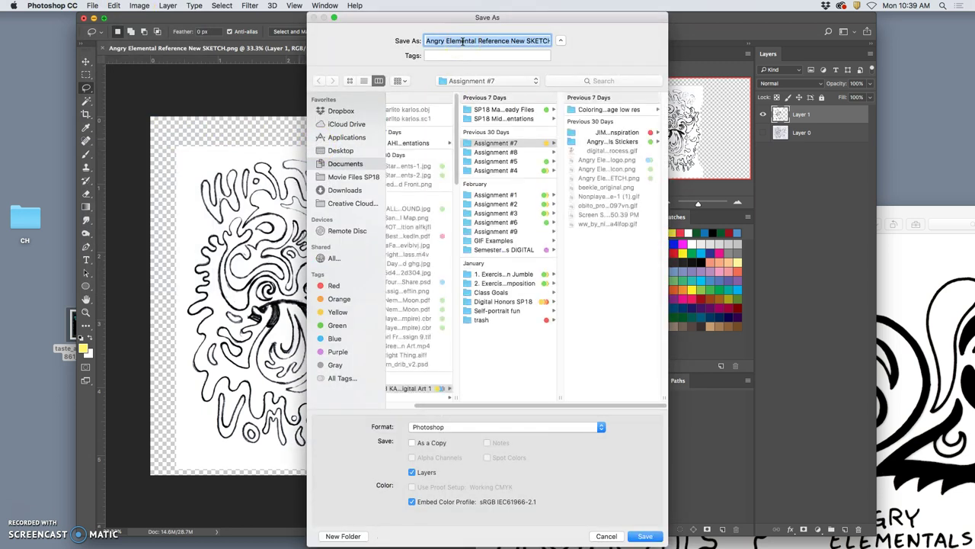
pyautogui.write('pencil test.psd')
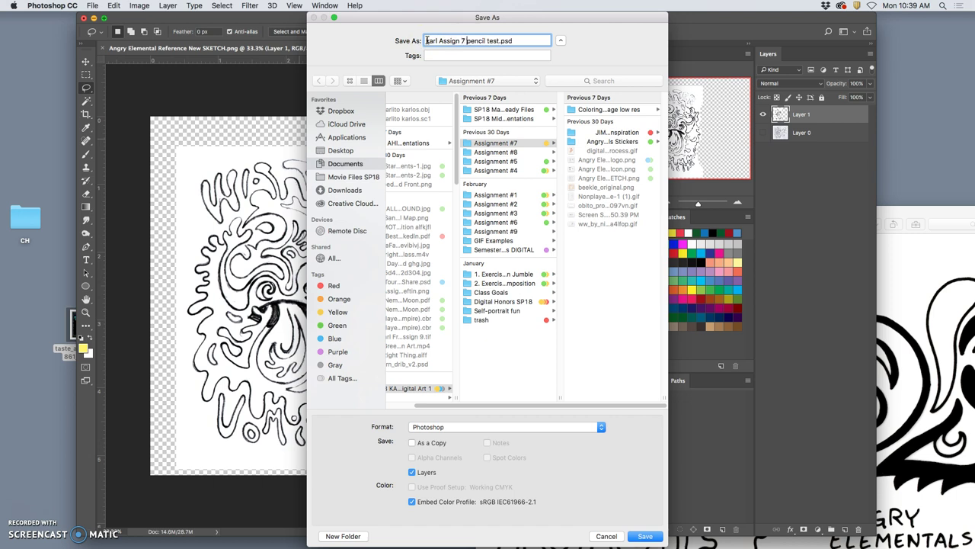
pyautogui.click(467, 428)
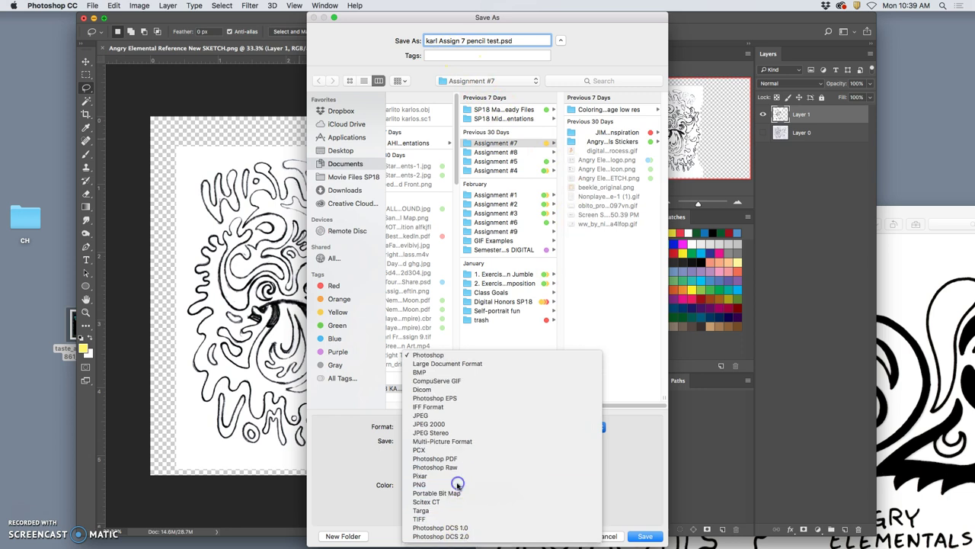
pyautogui.click(457, 483)
pyautogui.click(645, 537)
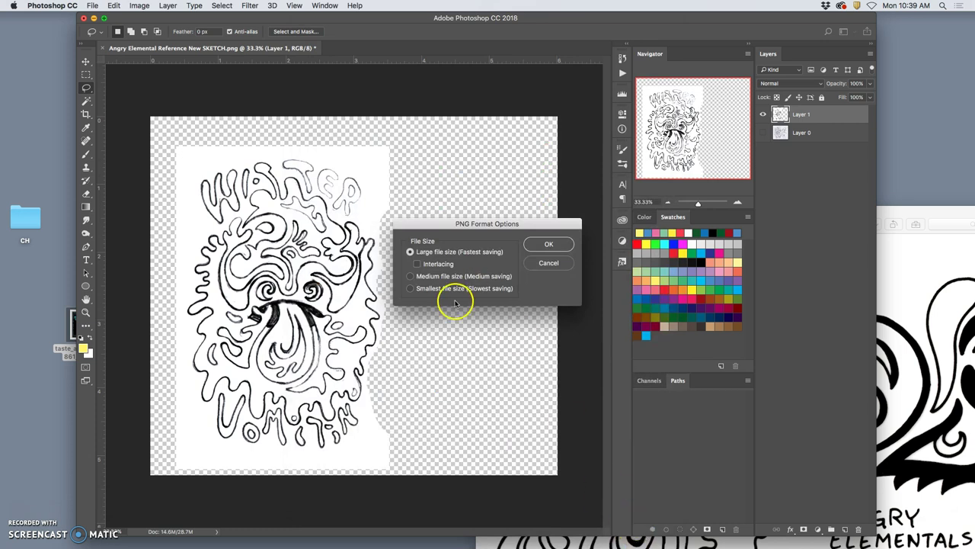
pyautogui.click(549, 247)
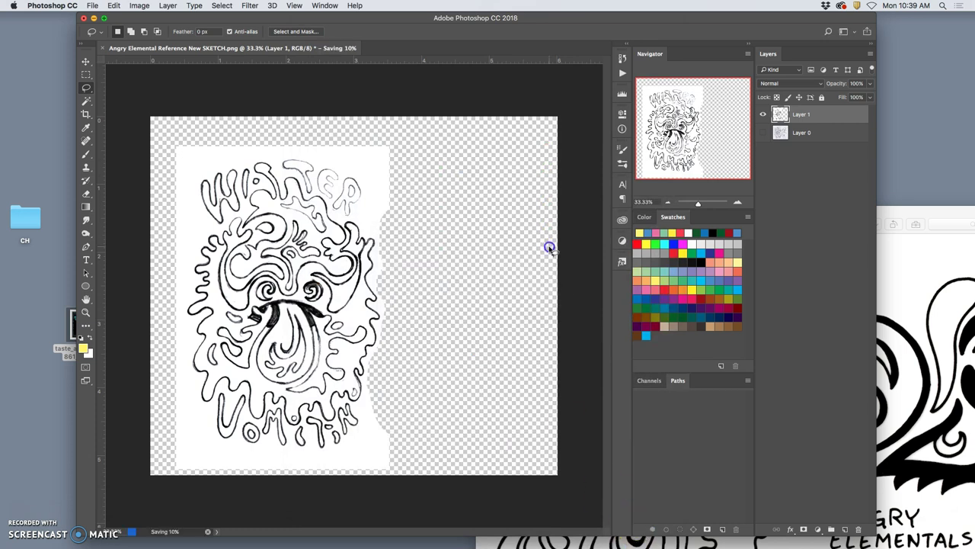
pyautogui.moveTo(410, 18); pyautogui.dragTo(415, 421)
# Move the pencil test PNG to the desktop, open Inked logo.png in Photoshop, and close Preview
pyautogui.click(646, 291)
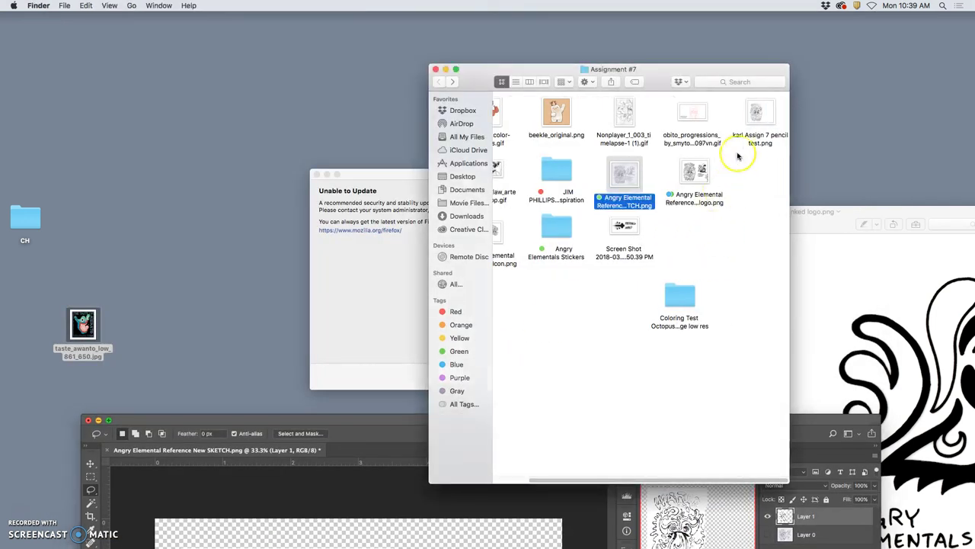
pyautogui.moveTo(755, 115)
pyautogui.mouseDown()
pyautogui.moveTo(918, 91)
pyautogui.moveTo(890, 95)
pyautogui.mouseUp()
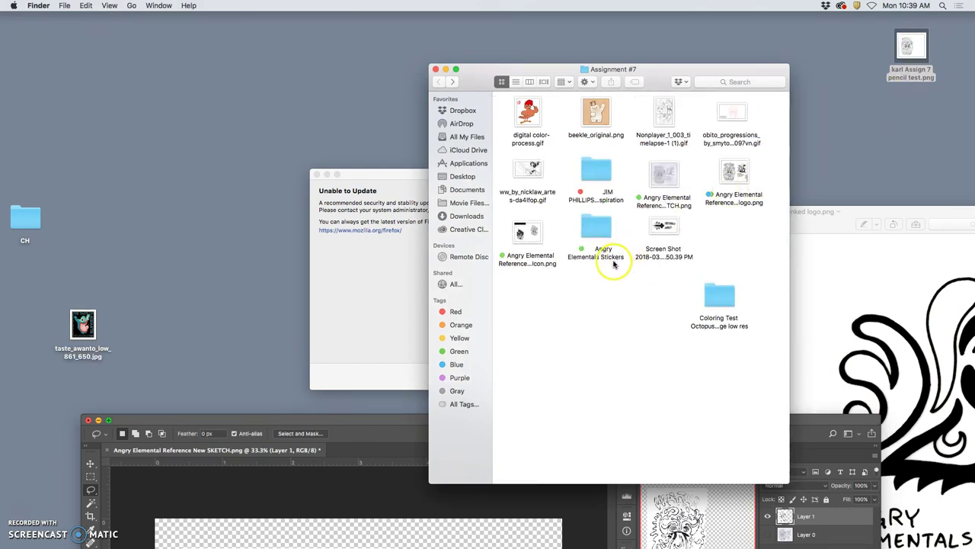
pyautogui.rightClick(730, 172)
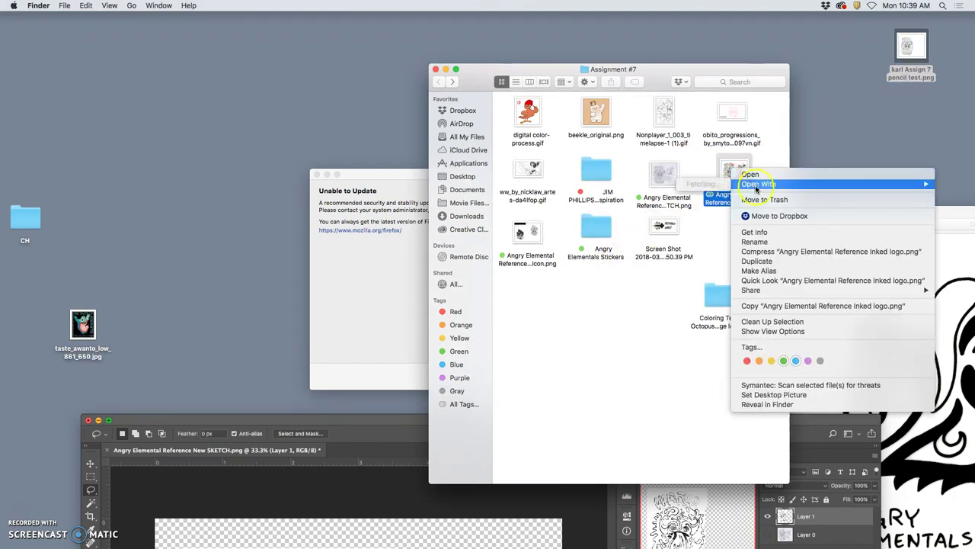
pyautogui.moveTo(739, 184)
pyautogui.click(683, 238)
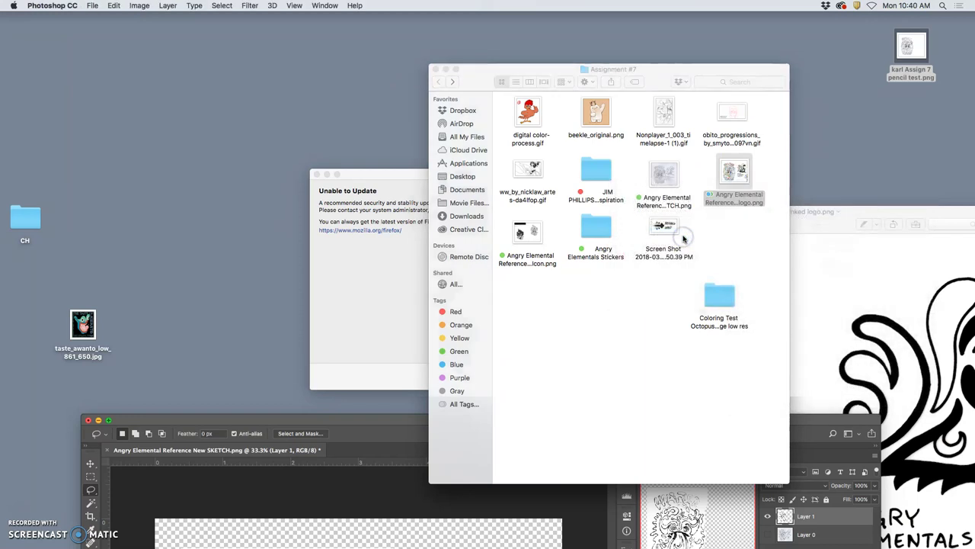
pyautogui.click(820, 300)
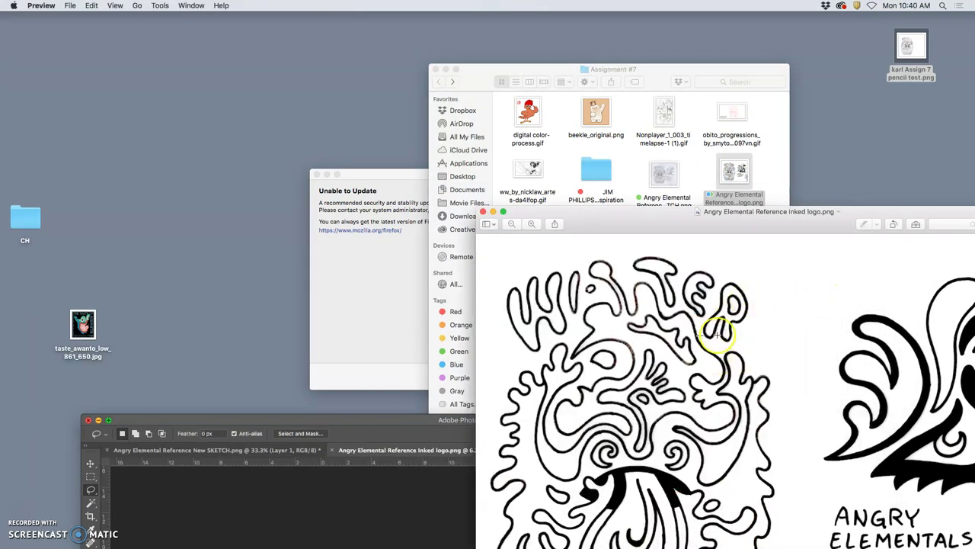
pyautogui.click(482, 213)
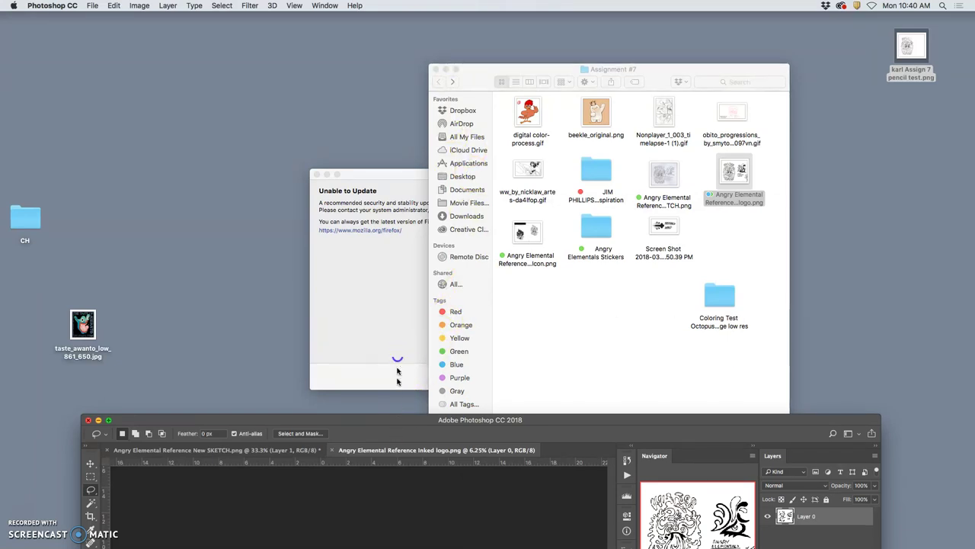
# Maximize Photoshop, crop the inked logo to just the Water drawing, and duplicate Layer 0
pyautogui.moveTo(391, 420); pyautogui.dragTo(459, 349)
pyautogui.doubleClick(459, 349)
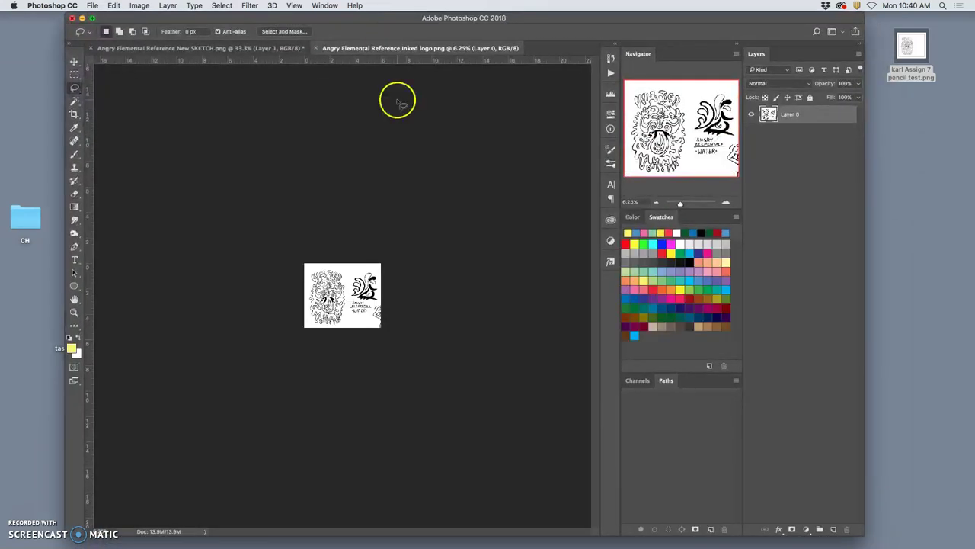
pyautogui.press('super+plus')
pyautogui.press('super+plus')
pyautogui.press('super+plus')
pyautogui.press('super+plus')
pyautogui.press('super+plus')
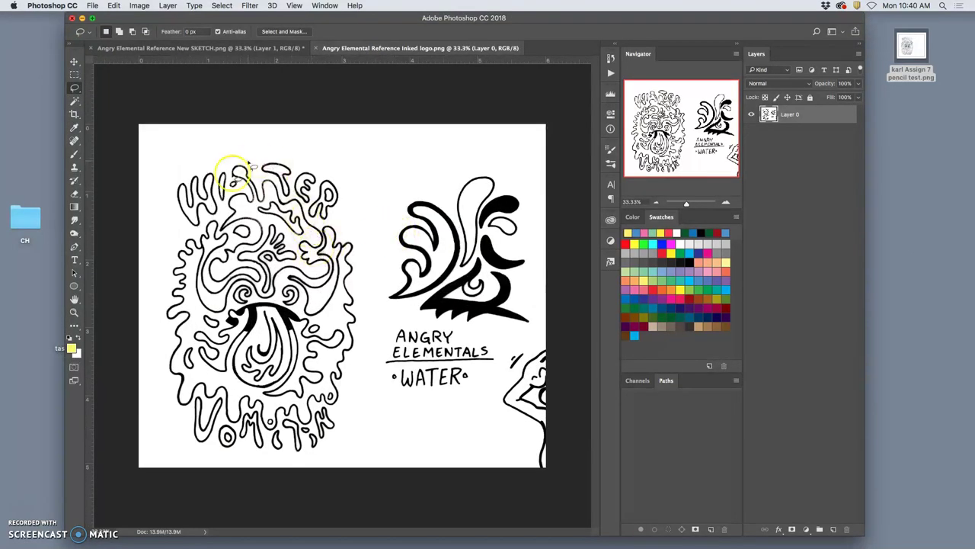
pyautogui.click(73, 113)
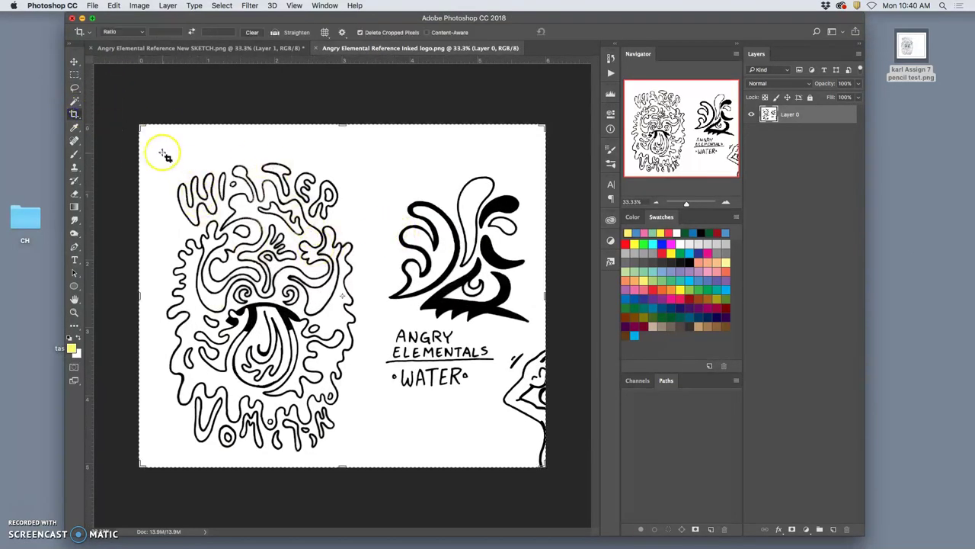
pyautogui.moveTo(157, 151); pyautogui.dragTo(378, 465)
pyautogui.press('Return')
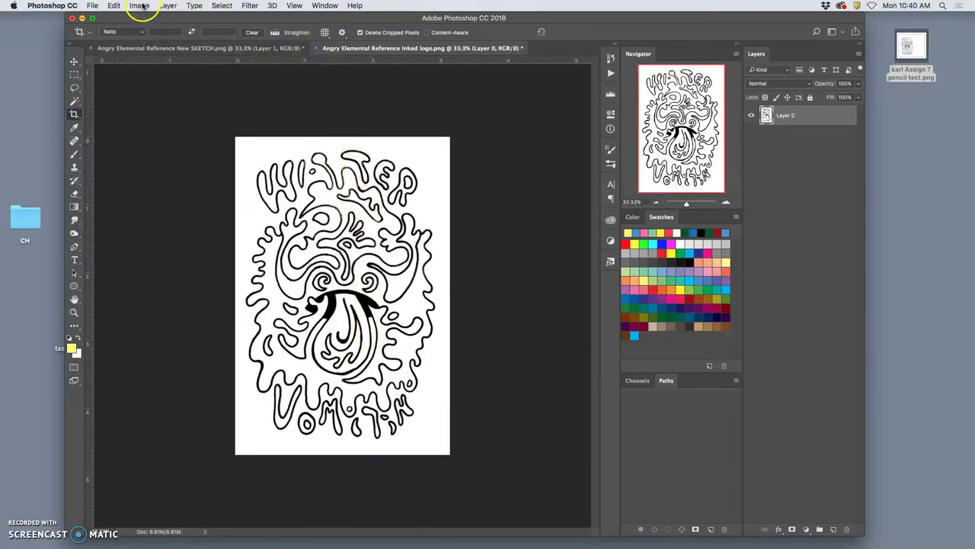
pyautogui.press('super+j')
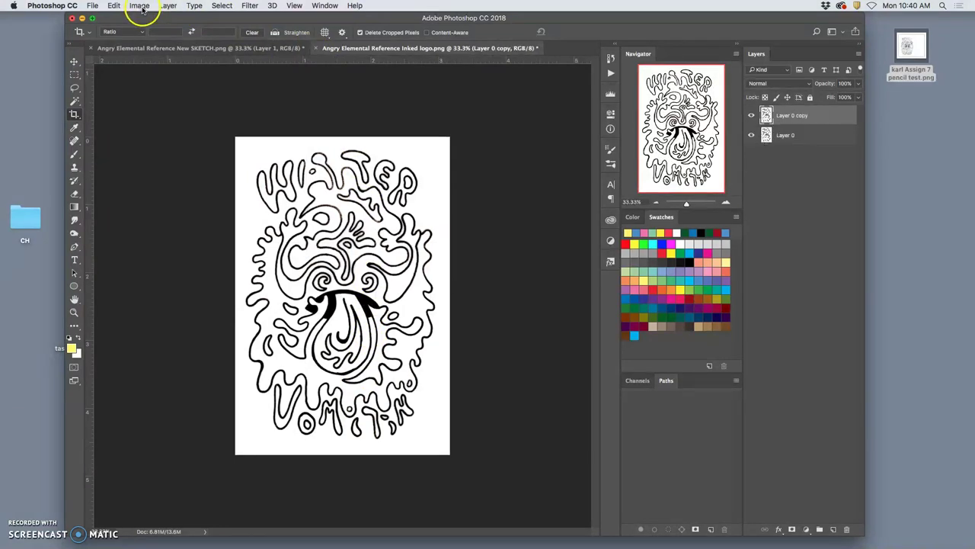
pyautogui.click(139, 5)
pyautogui.click(156, 65)
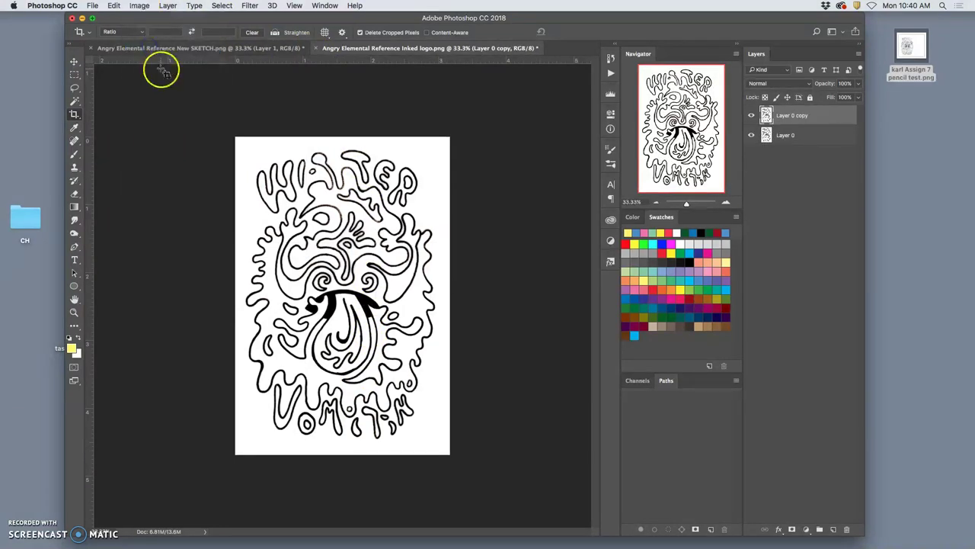
# Apply Levels with inputs 25, 0.43 and 225 to Layer 0 copy for crisp black ink lines
pyautogui.press('super+equal')
pyautogui.press('super+equal')
pyautogui.press('super+equal')
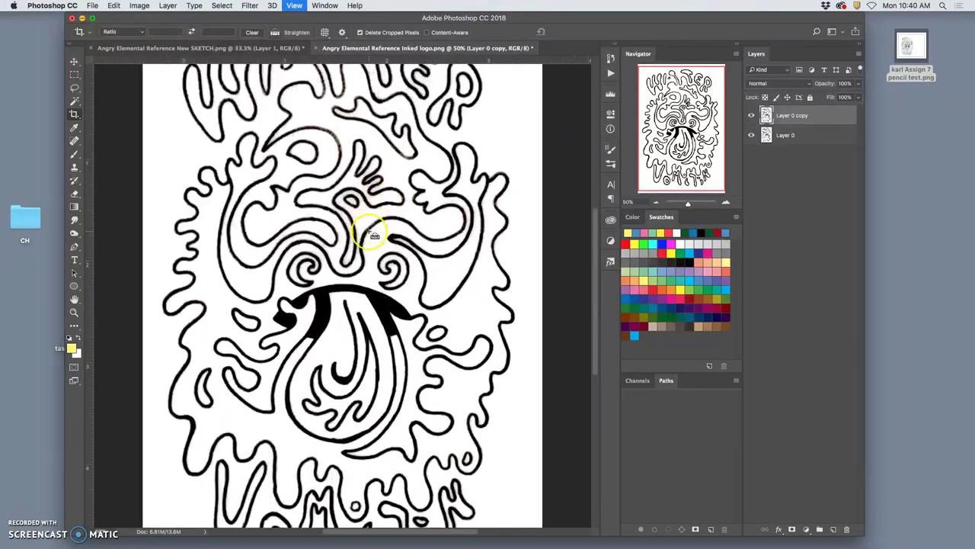
pyautogui.press('super+equal')
pyautogui.click(141, 5)
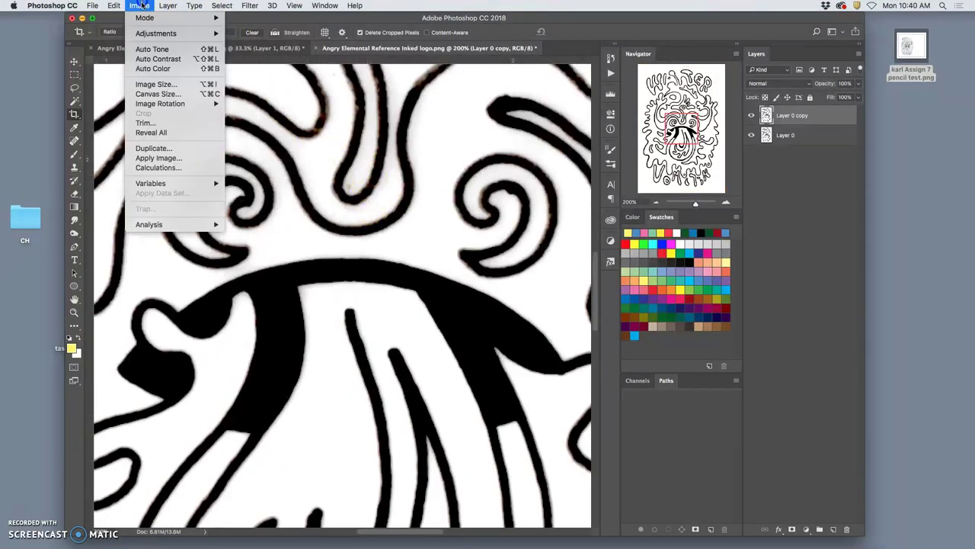
pyautogui.moveTo(187, 37)
pyautogui.click(248, 43)
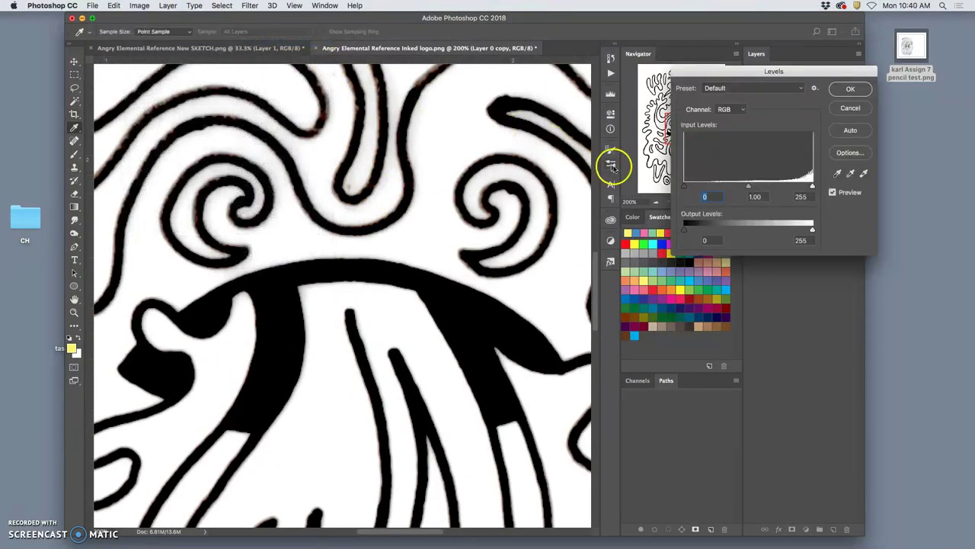
pyautogui.moveTo(813, 188); pyautogui.dragTo(793, 188)
pyautogui.moveTo(685, 188); pyautogui.dragTo(770, 186)
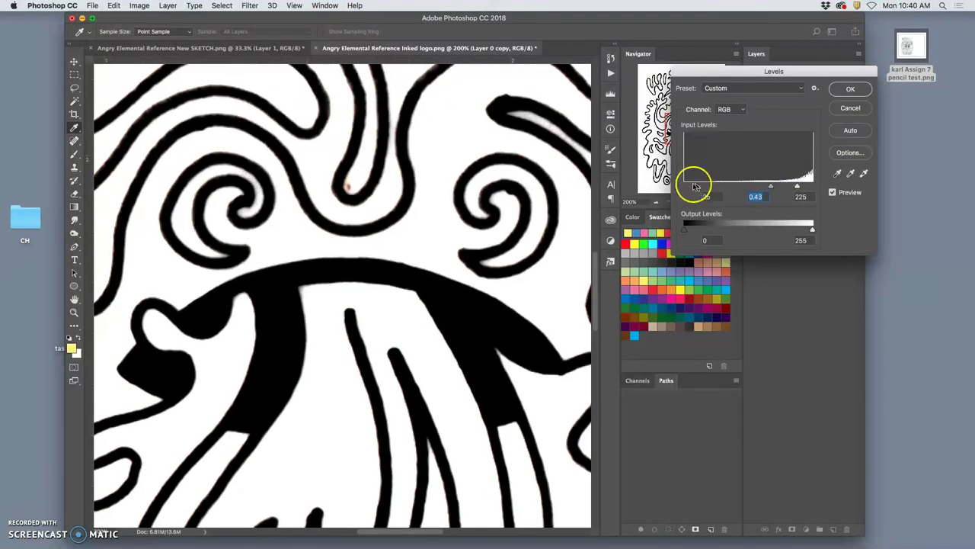
pyautogui.scroll(-3, 570, 185)
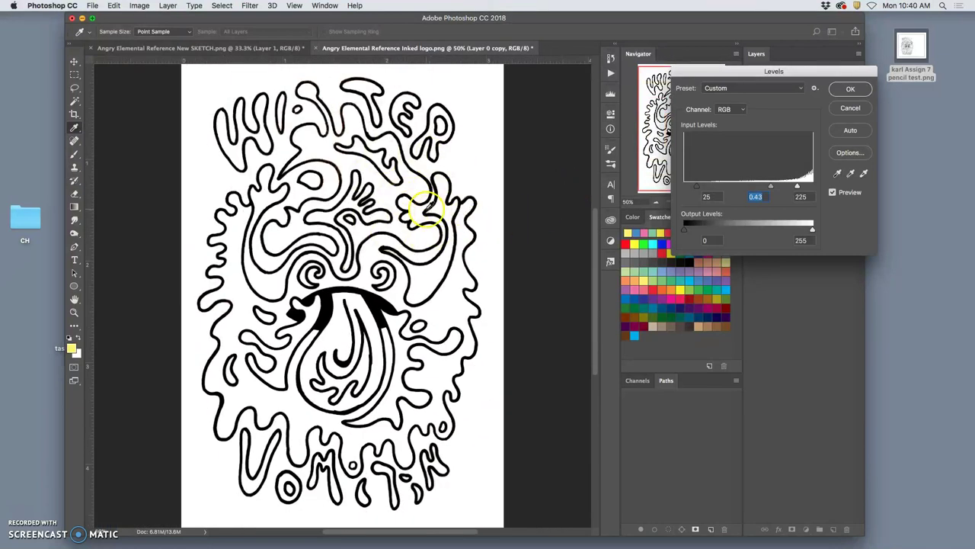
pyautogui.click(848, 90)
# Save the inked Water drawing as the PNG 'Assign 7 Ink Test' on the Desktop
pyautogui.press('c')
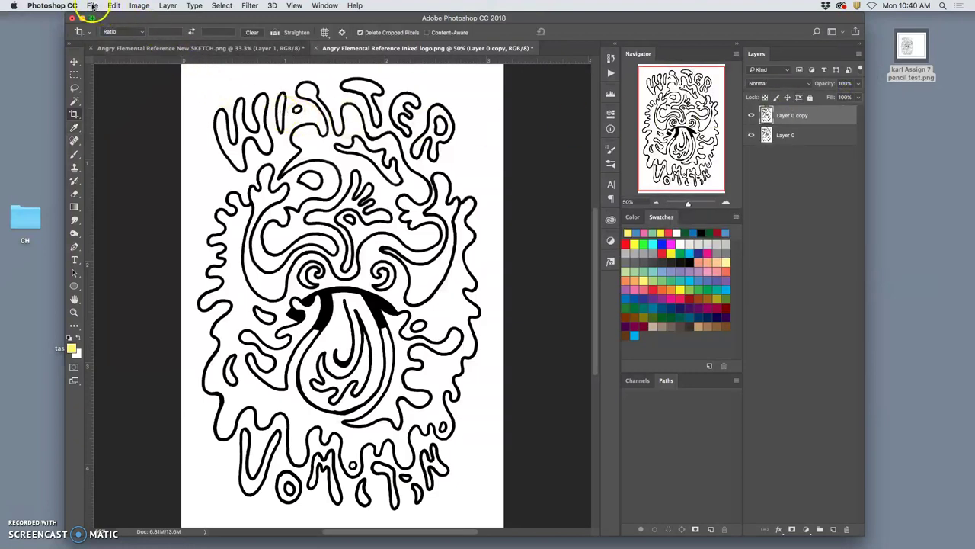
pyautogui.click(92, 6)
pyautogui.click(431, 156)
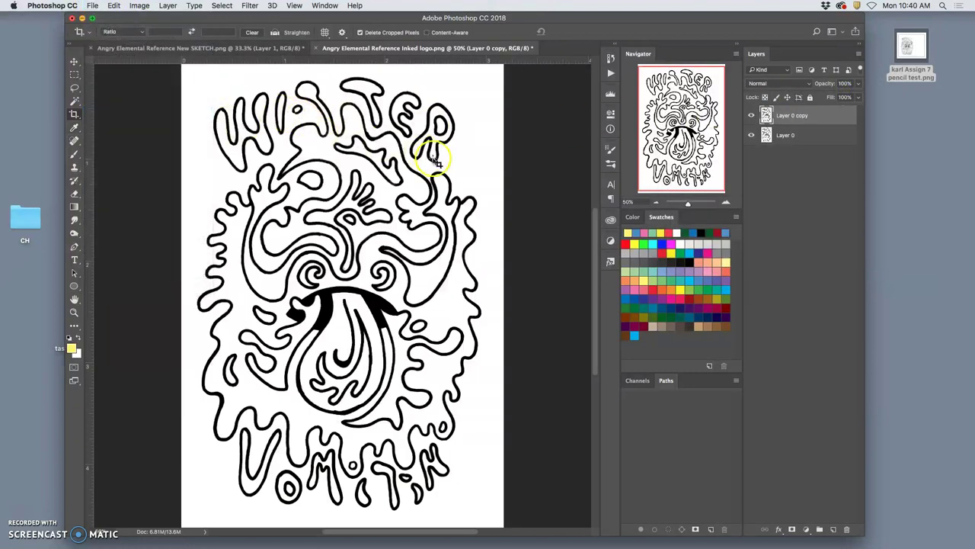
pyautogui.click(455, 41)
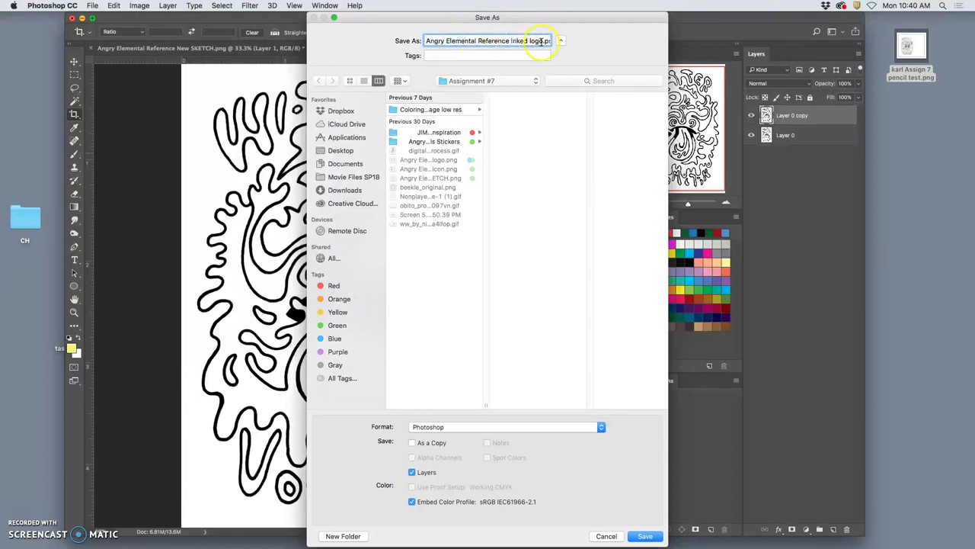
pyautogui.moveTo(542, 41); pyautogui.dragTo(359, 41)
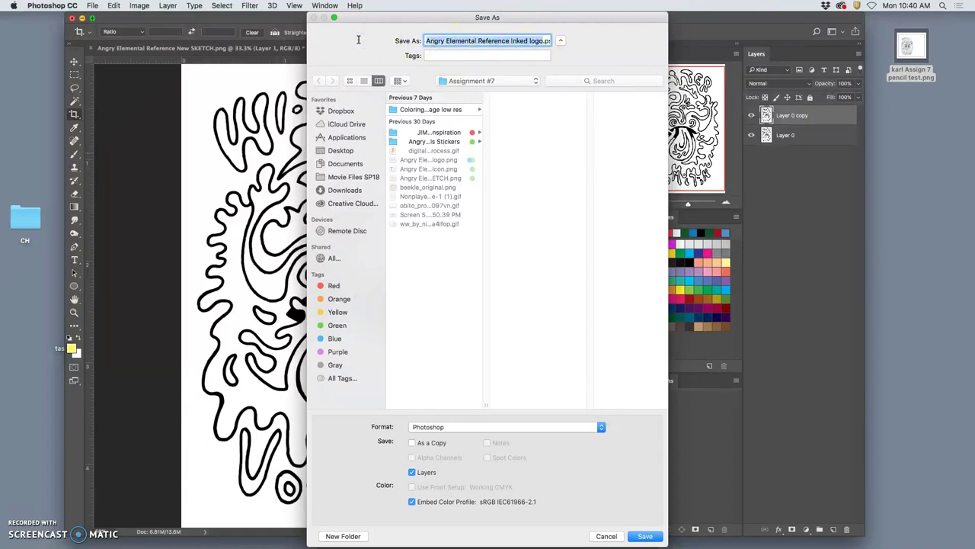
pyautogui.write('Karl Assign 7 Ink Test.psd')
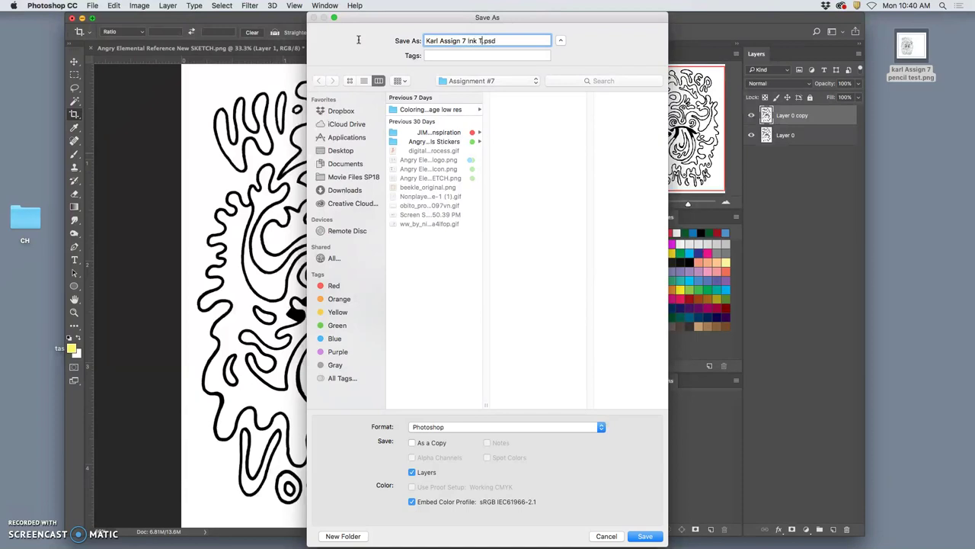
pyautogui.click(512, 430)
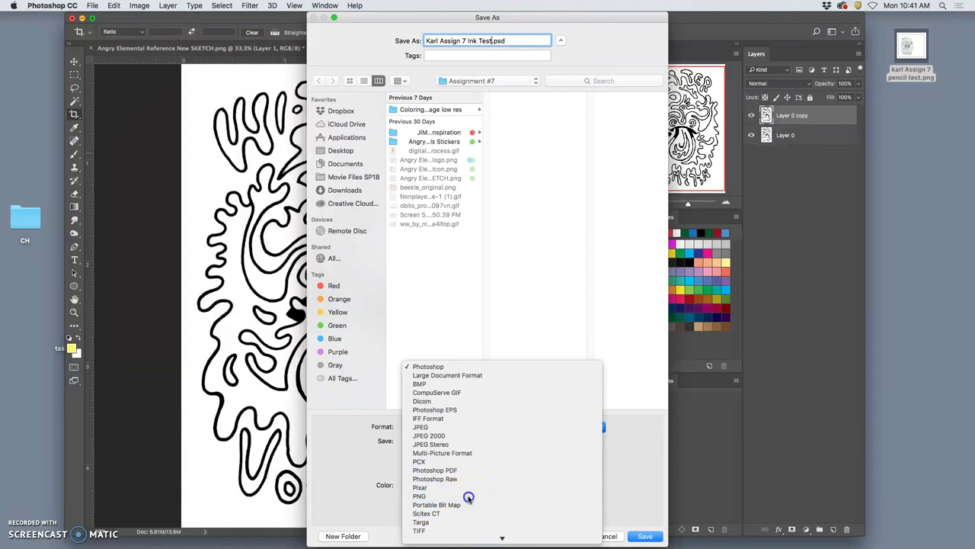
pyautogui.click(468, 497)
pyautogui.press('super+shift+d')
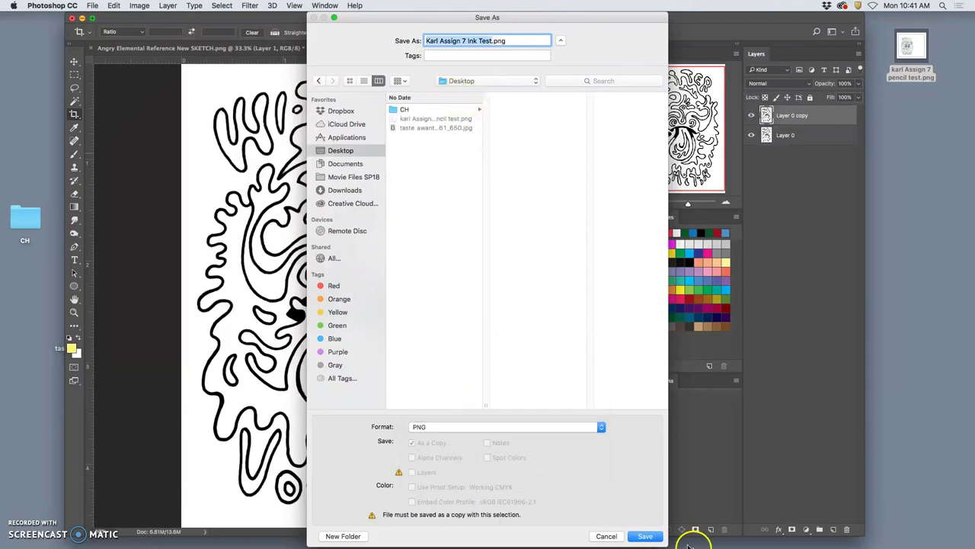
pyautogui.click(646, 536)
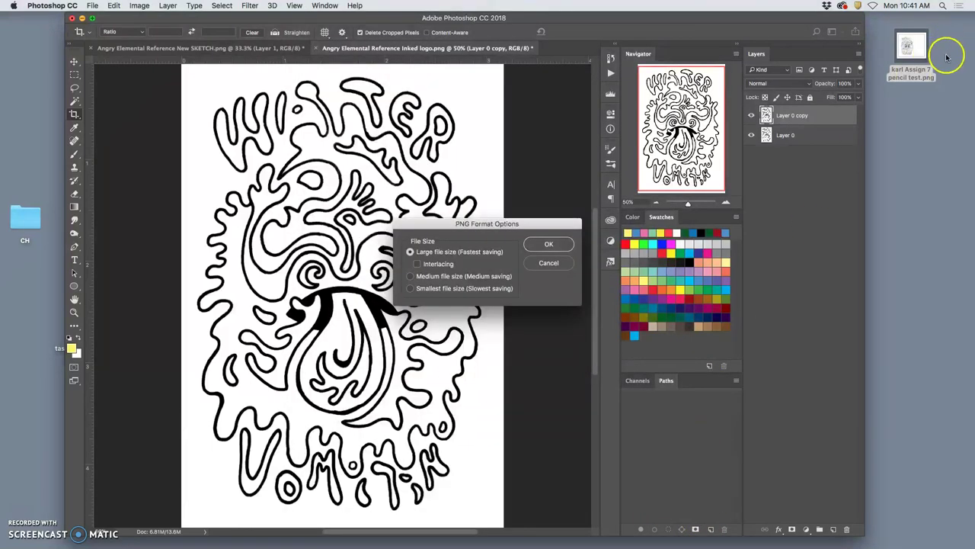
pyautogui.click(546, 245)
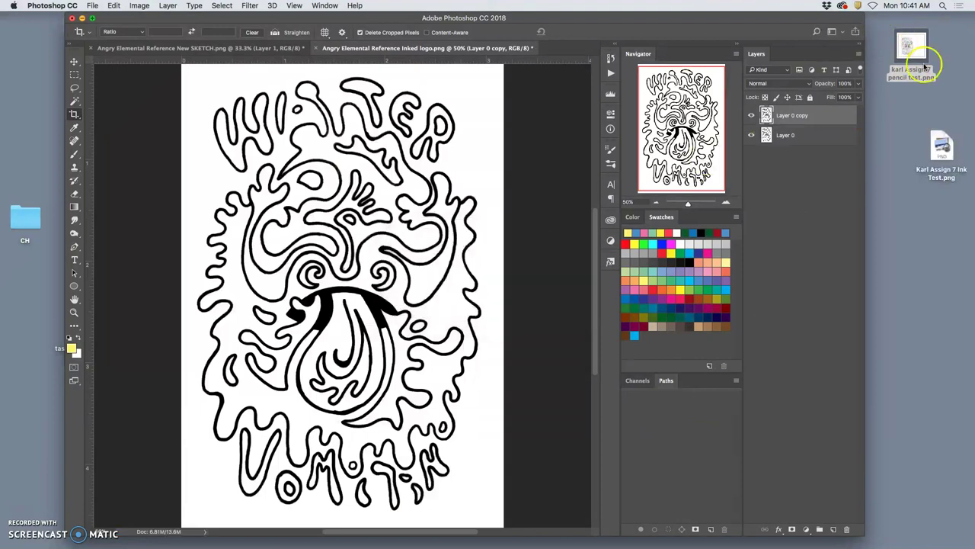
pyautogui.moveTo(939, 145); pyautogui.dragTo(919, 115)
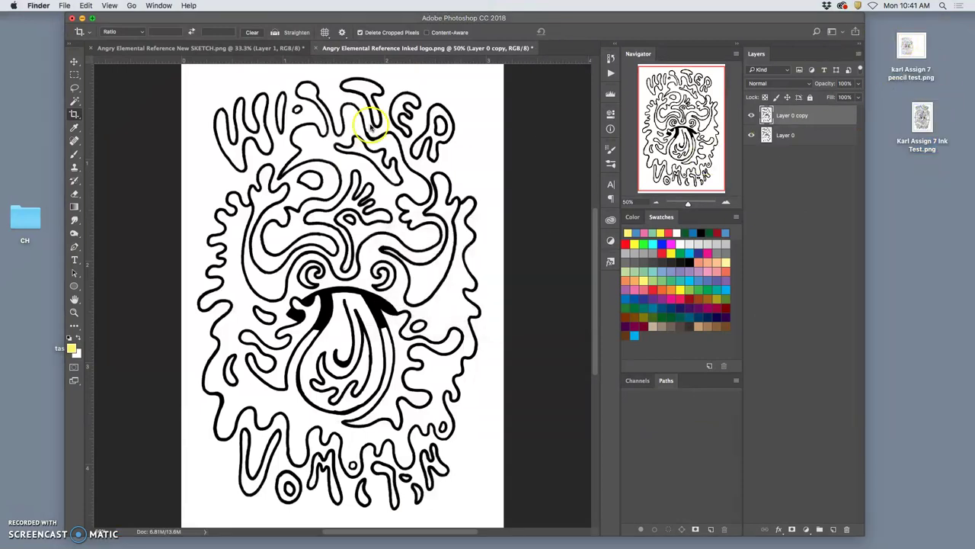
pyautogui.click(311, 52)
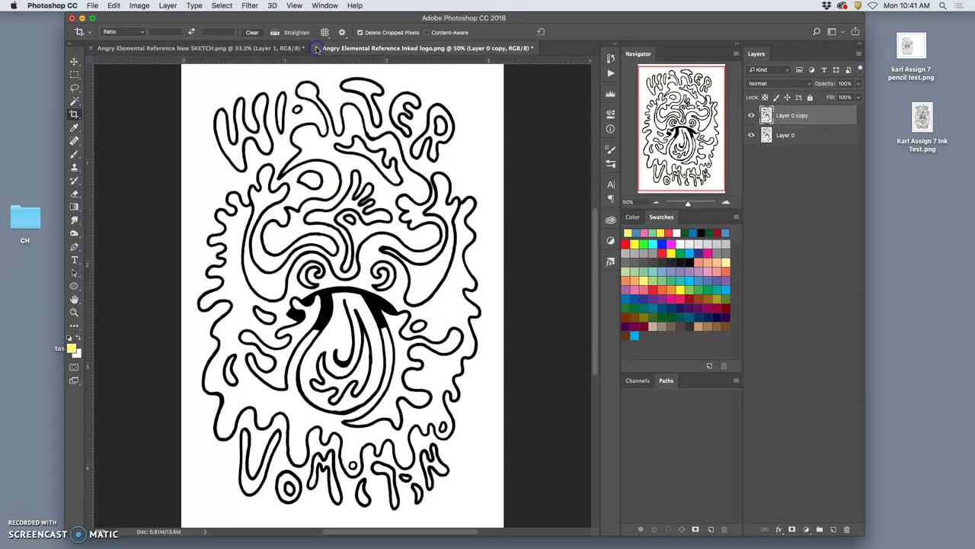
# Close the inked logo and sketch documents with Don't Save, minimize Photoshop, and bring Finder forward
pyautogui.click(314, 48)
pyautogui.click(446, 192)
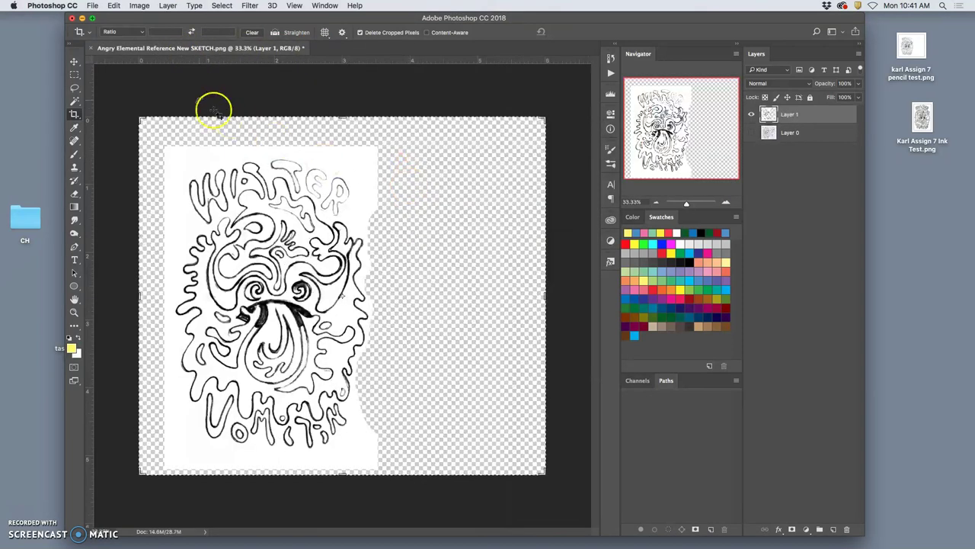
pyautogui.click(89, 48)
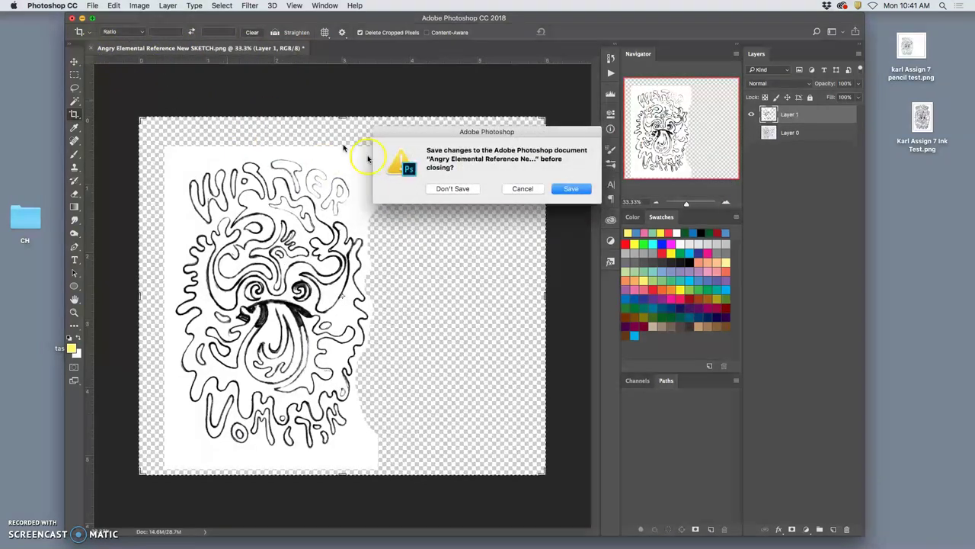
pyautogui.click(460, 189)
pyautogui.click(82, 17)
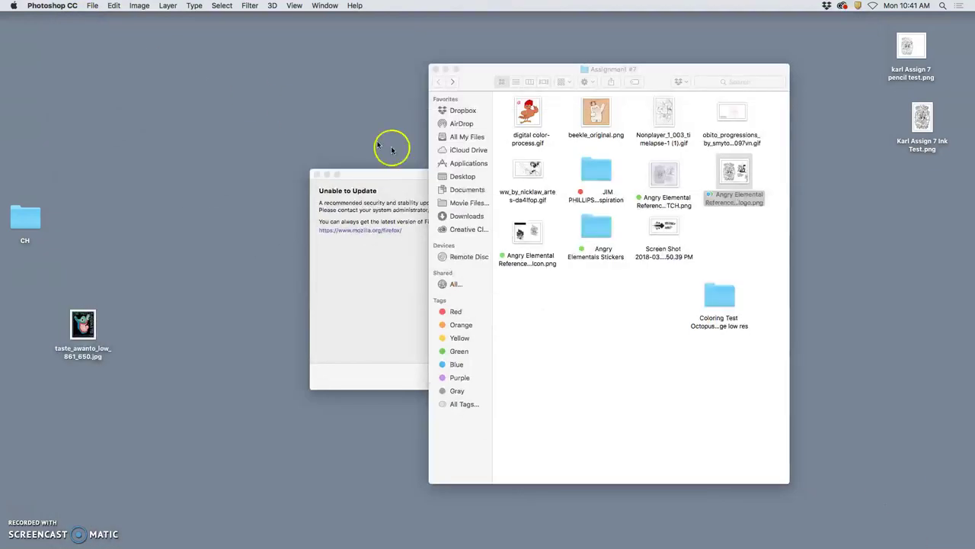
pyautogui.click(581, 342)
# Launch Adobe Illustrator from the Dock
pyautogui.moveTo(563, 539)
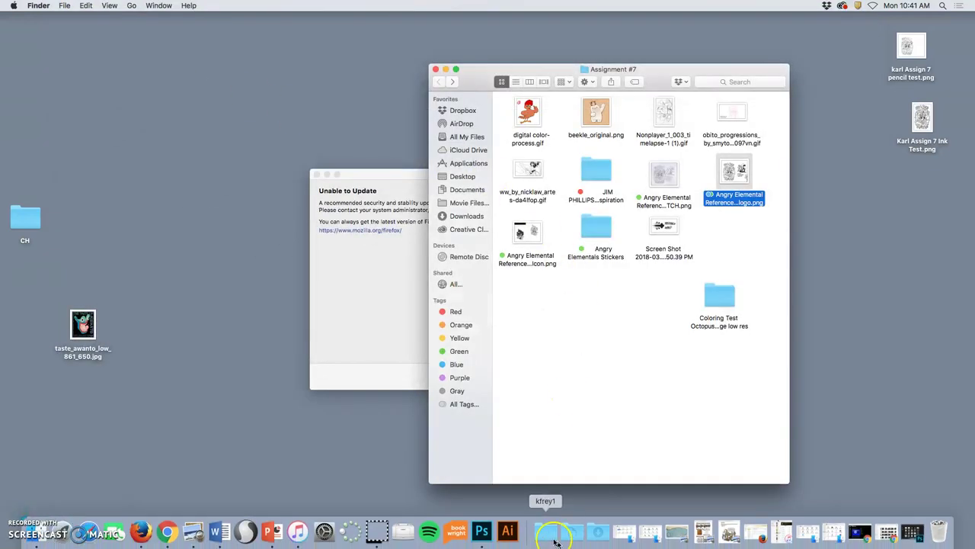
pyautogui.click(507, 534)
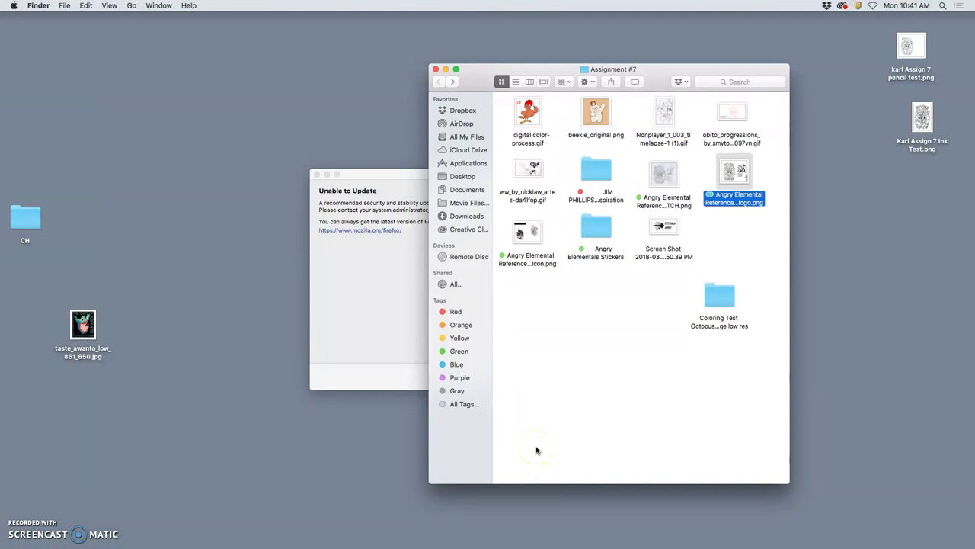
pyautogui.click(942, 189)
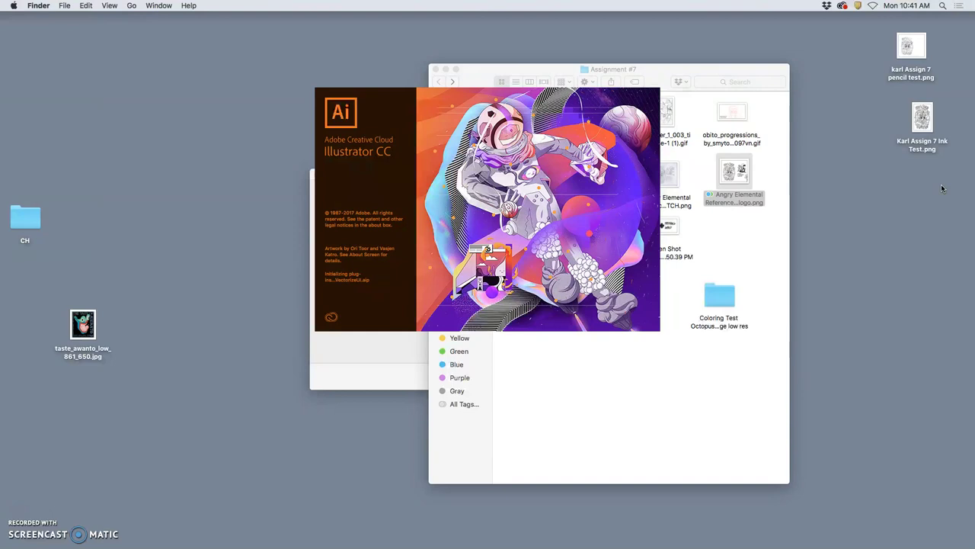
# Open the pencil test PNG from the desktop with Adobe Photoshop CC 2018
pyautogui.rightClick(909, 52)
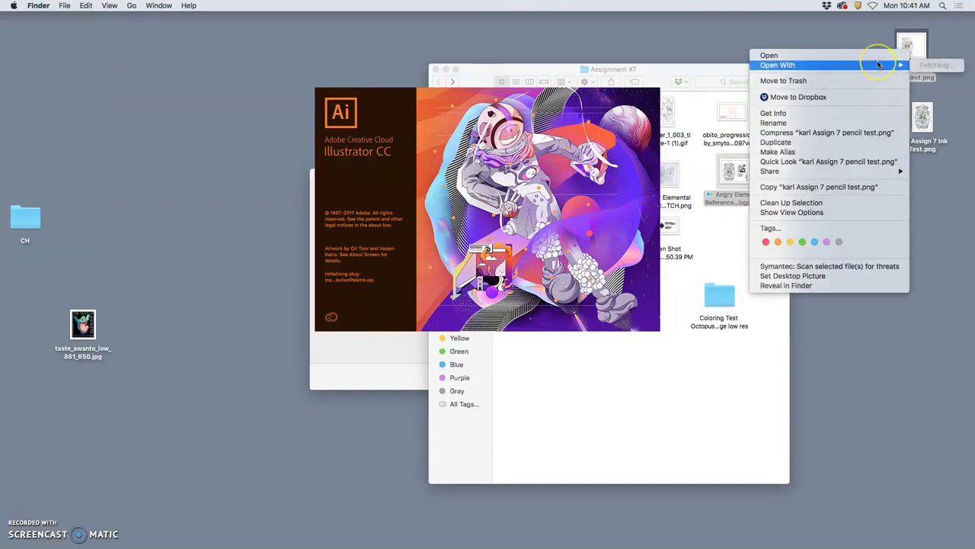
pyautogui.moveTo(877, 64)
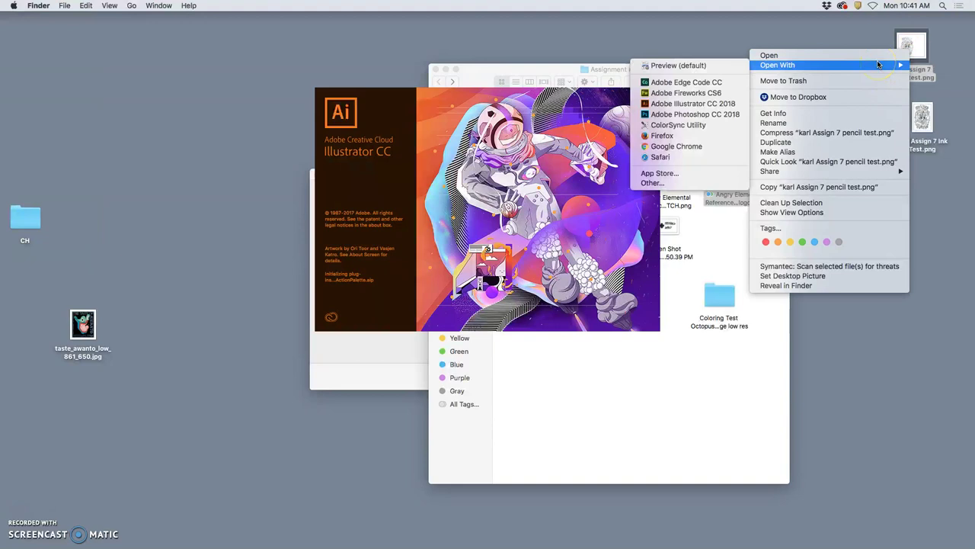
pyautogui.click(729, 116)
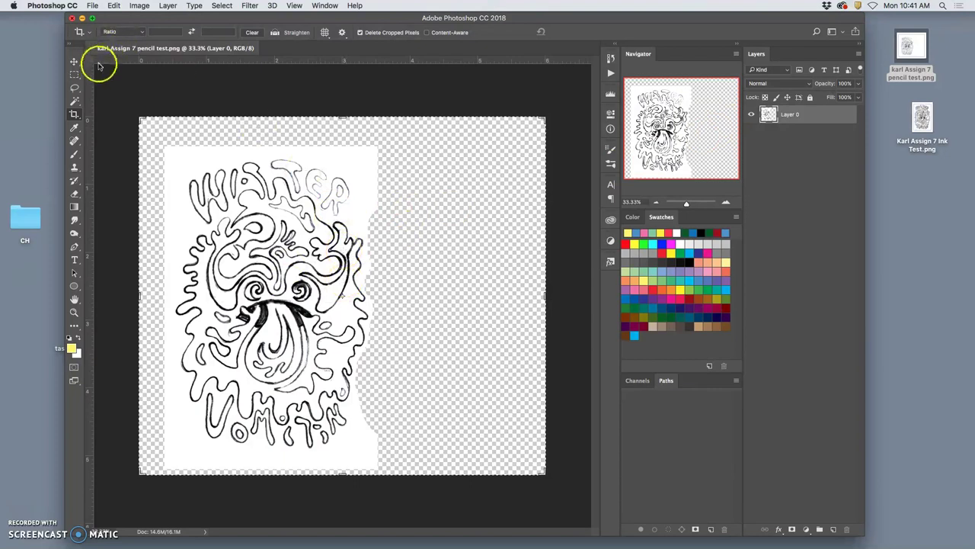
# Crop the sketch to a narrower portrait shape, then undo that crop
pyautogui.click(75, 76)
pyautogui.click(74, 114)
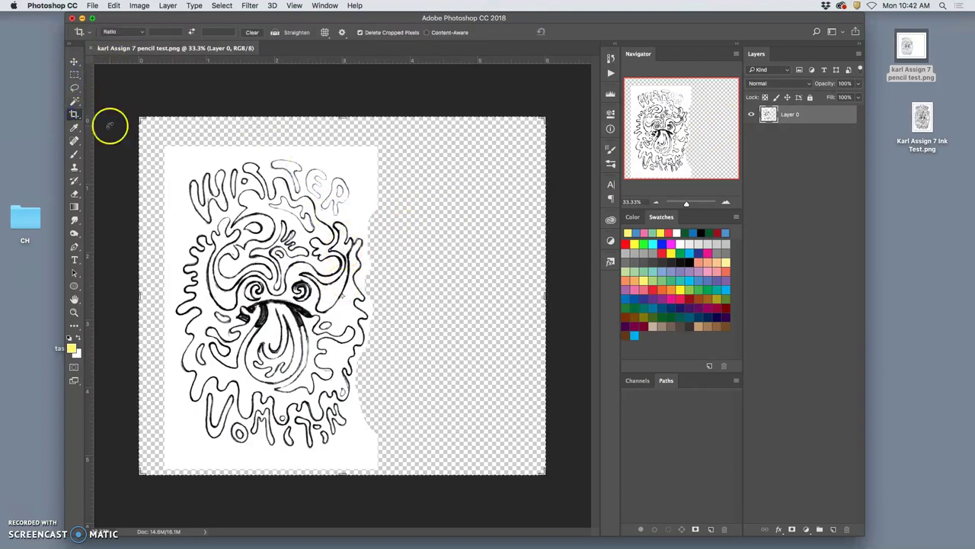
pyautogui.moveTo(138, 120); pyautogui.dragTo(153, 133)
pyautogui.moveTo(528, 294); pyautogui.dragTo(449, 300)
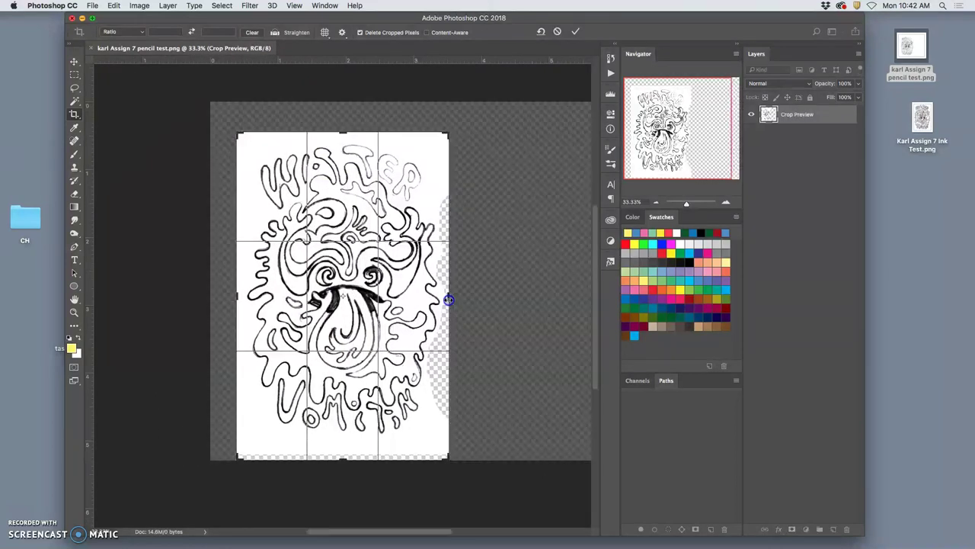
pyautogui.press('Return')
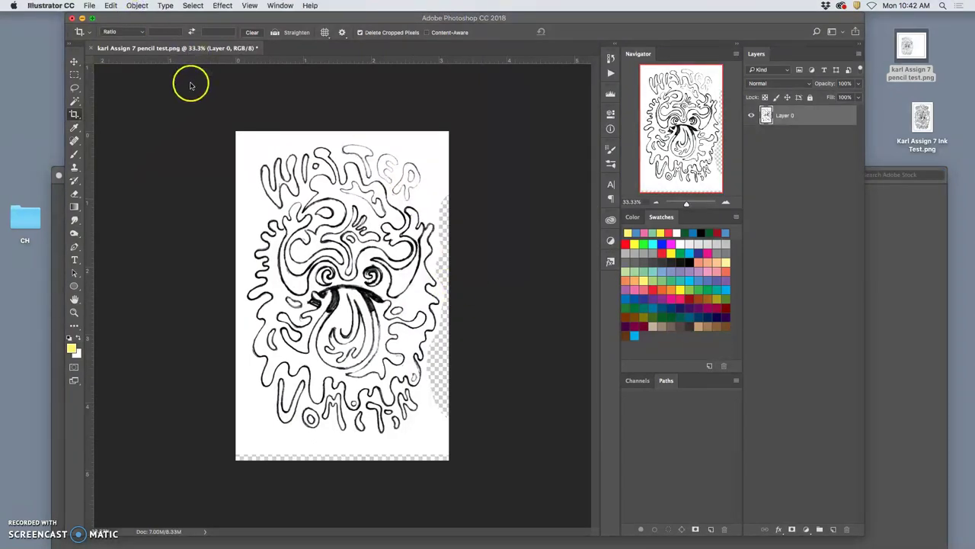
pyautogui.press('super+z')
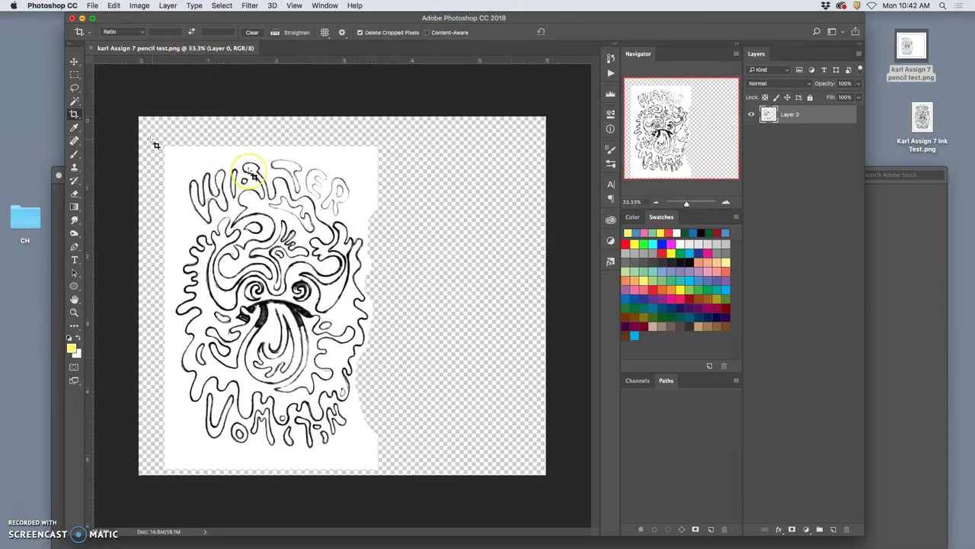
# Re-crop with a new frame around the Water drawing, shifting the sketch inside it
pyautogui.moveTo(151, 144); pyautogui.dragTo(380, 406)
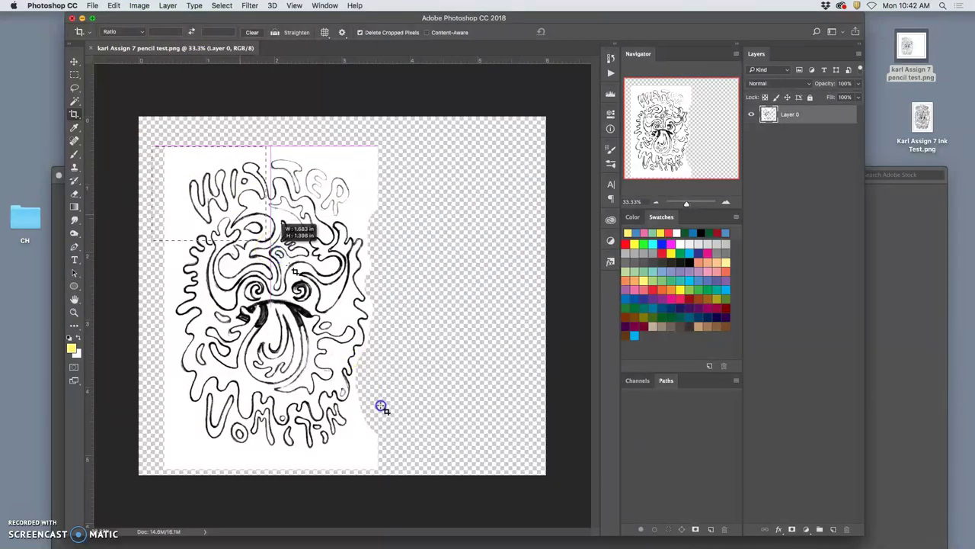
pyautogui.moveTo(413, 475); pyautogui.dragTo(411, 465)
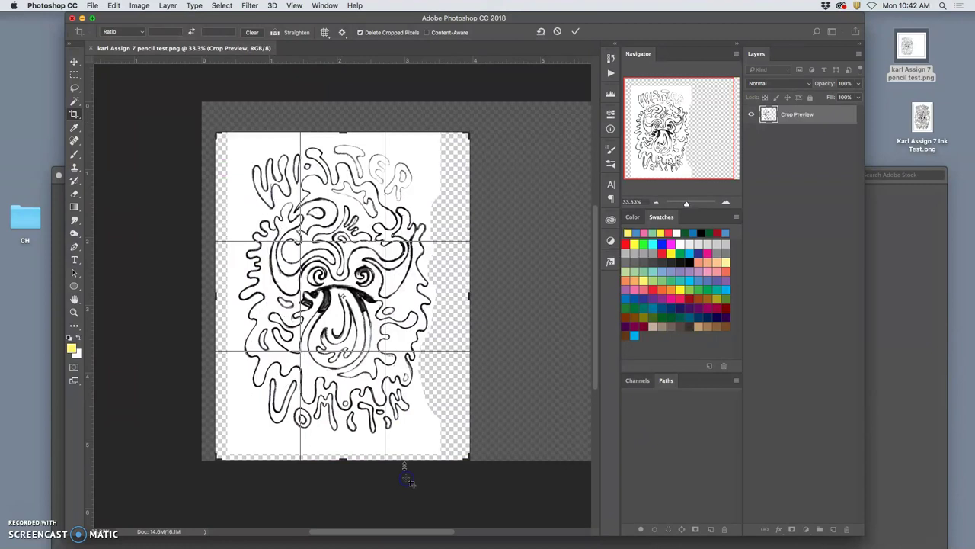
pyautogui.moveTo(337, 325)
pyautogui.mouseDown()
pyautogui.moveTo(348, 323)
pyautogui.moveTo(343, 329)
pyautogui.mouseUp()
pyautogui.press('Return')
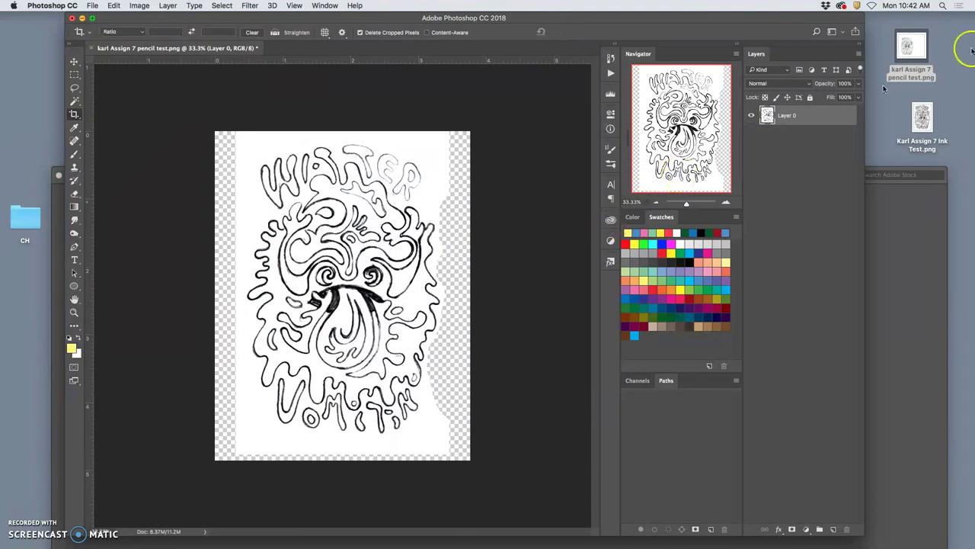
# Drop the ink test PNG onto the sketch, try Multiply blending, and set opacity to 52%
pyautogui.click(918, 113)
pyautogui.moveTo(922, 116)
pyautogui.mouseDown()
pyautogui.moveTo(569, 227)
pyautogui.moveTo(406, 247)
pyautogui.mouseUp()
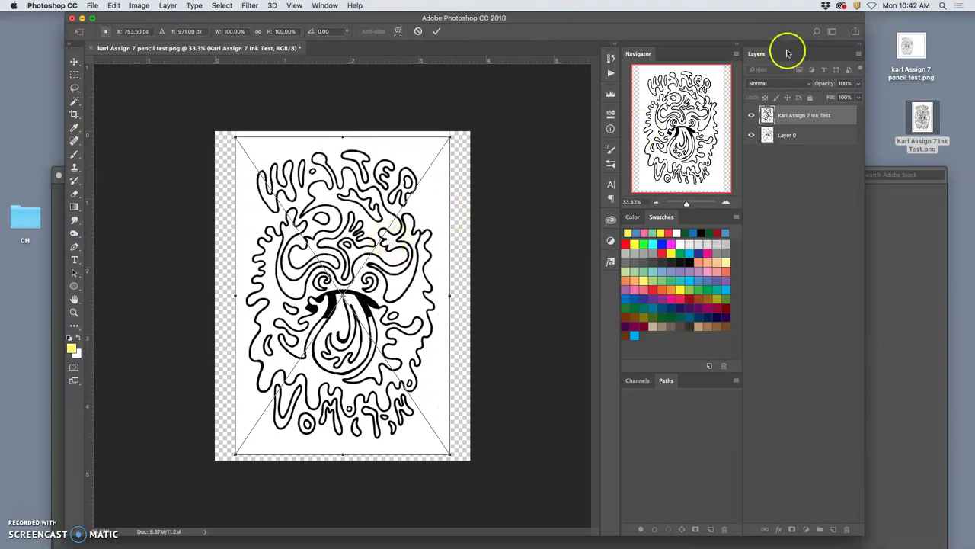
pyautogui.click(807, 84)
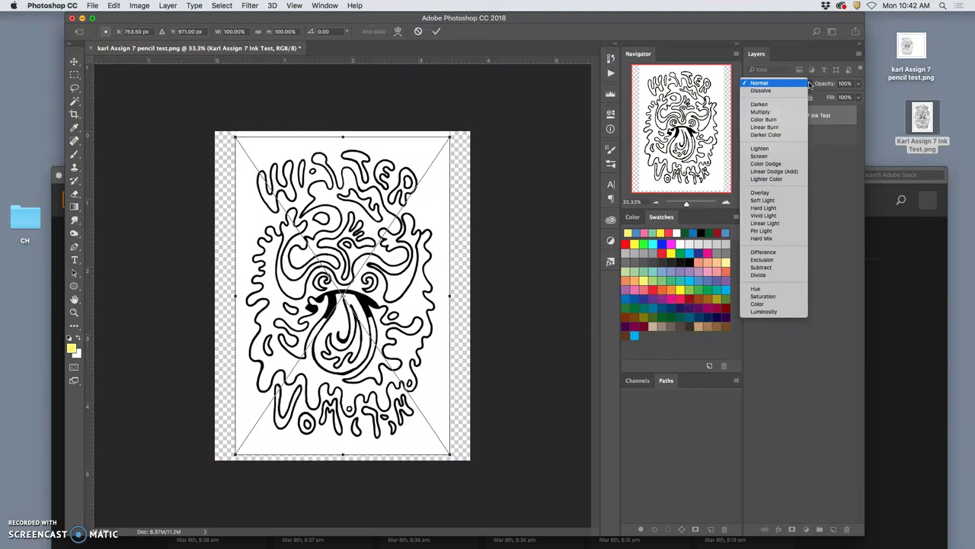
pyautogui.click(794, 112)
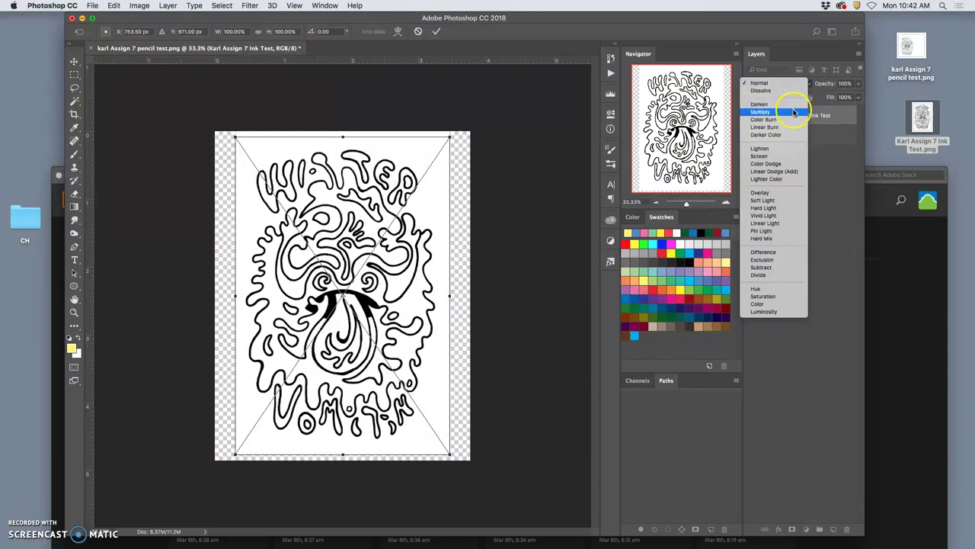
pyautogui.click(799, 82)
pyautogui.click(858, 83)
pyautogui.moveTo(844, 96); pyautogui.dragTo(834, 96)
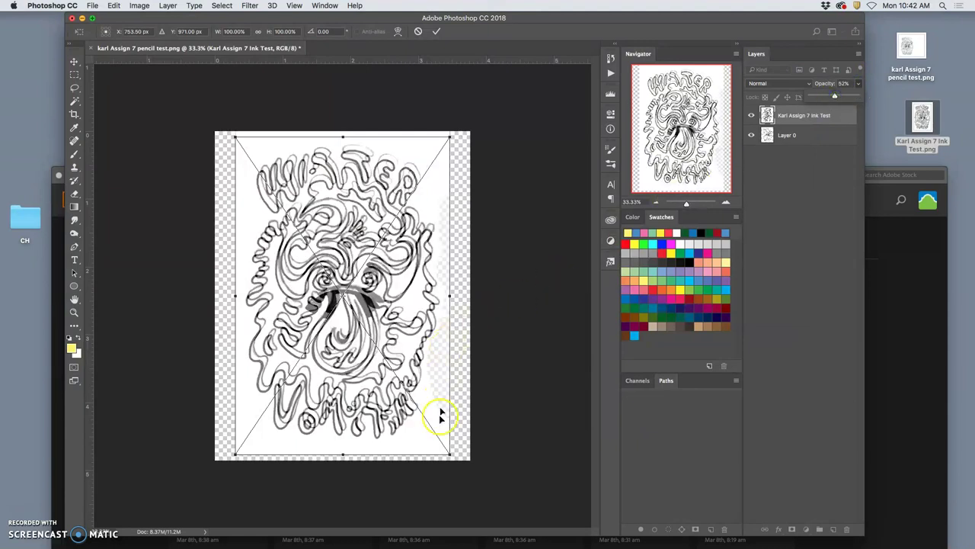
# Move and slightly shrink the ink layer so it lines up with the pencil sketch
pyautogui.moveTo(414, 418); pyautogui.dragTo(417, 419)
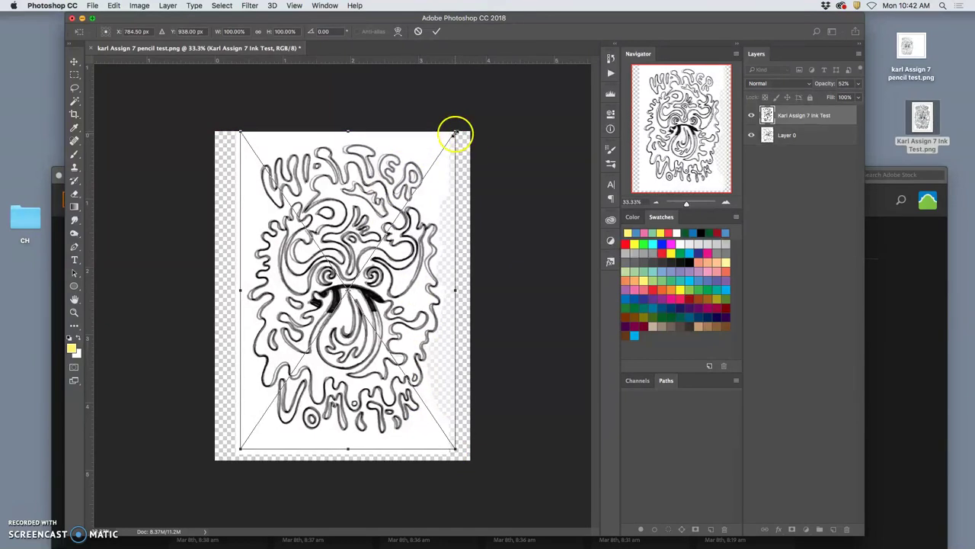
pyautogui.moveTo(454, 134); pyautogui.dragTo(454, 131)
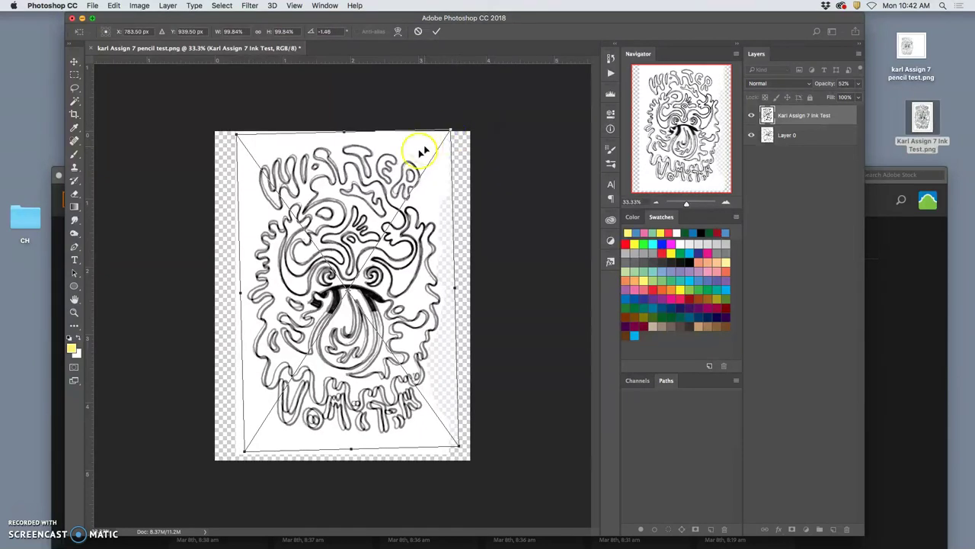
pyautogui.moveTo(402, 157); pyautogui.dragTo(401, 156)
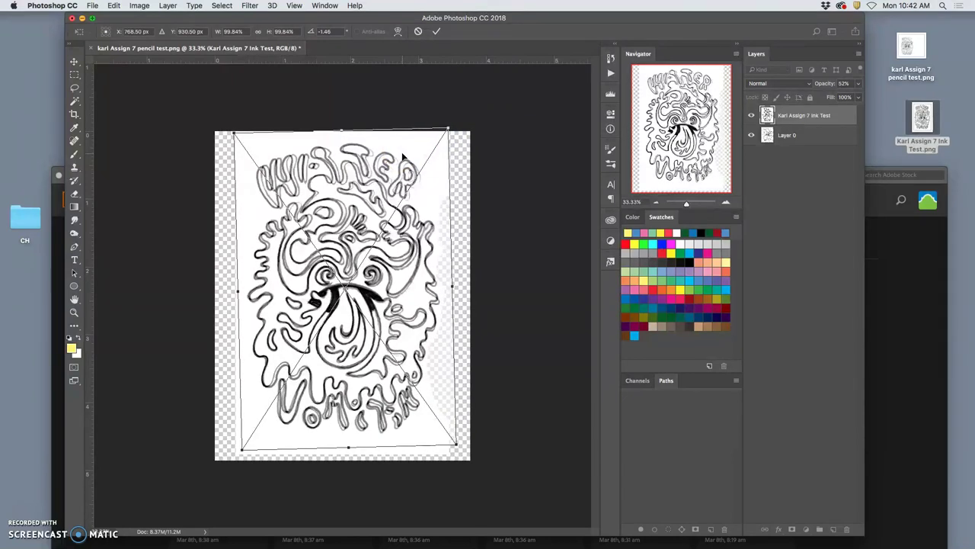
# Warp the ink layer's top-left, lower-left and lower-right areas onto the pencil lines and commit
pyautogui.rightClick(419, 152)
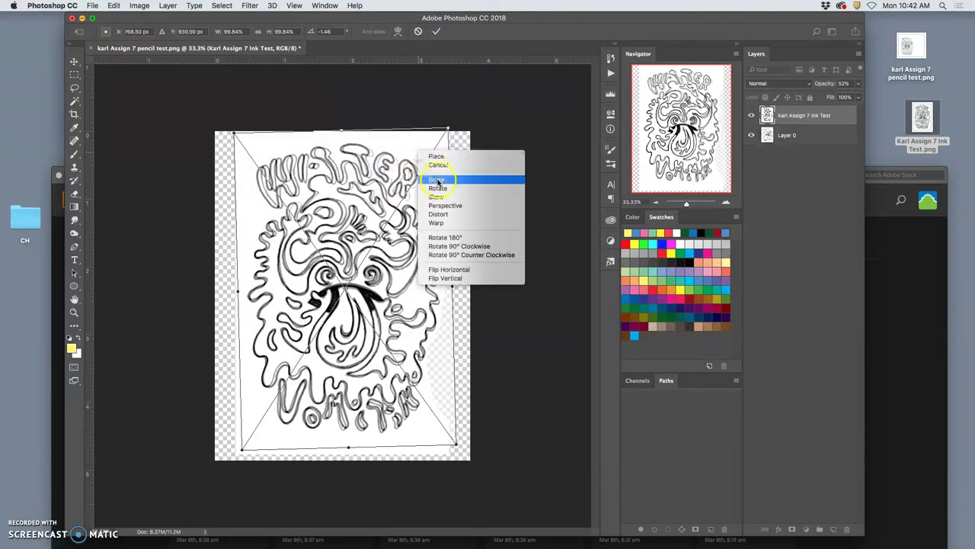
pyautogui.click(440, 222)
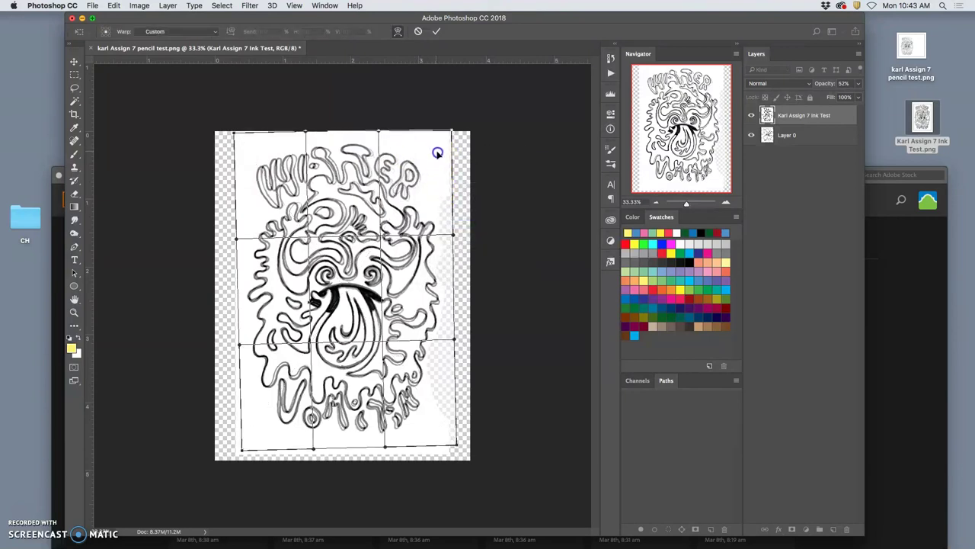
pyautogui.moveTo(261, 171); pyautogui.dragTo(255, 179)
pyautogui.click(261, 213)
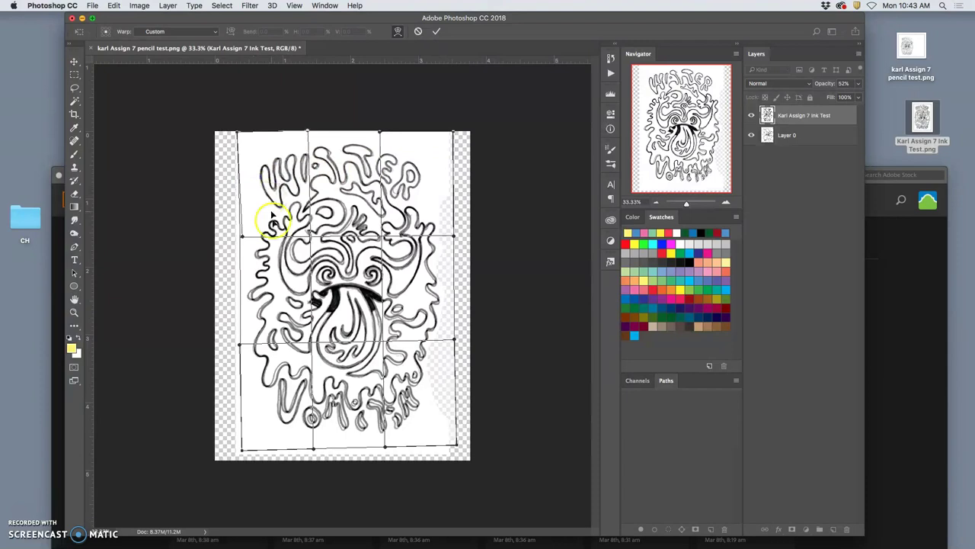
pyautogui.click(251, 333)
pyautogui.moveTo(249, 332); pyautogui.dragTo(249, 332)
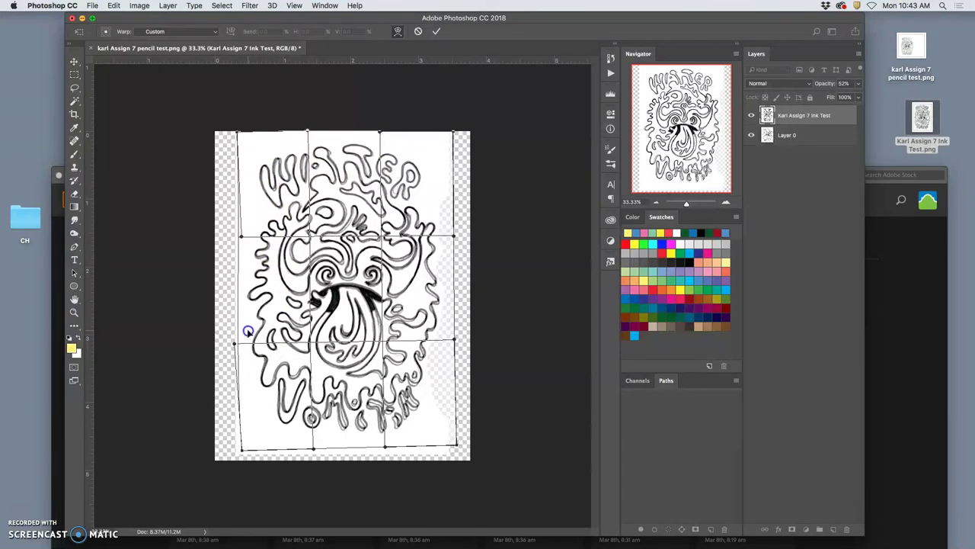
pyautogui.moveTo(435, 368); pyautogui.dragTo(435, 373)
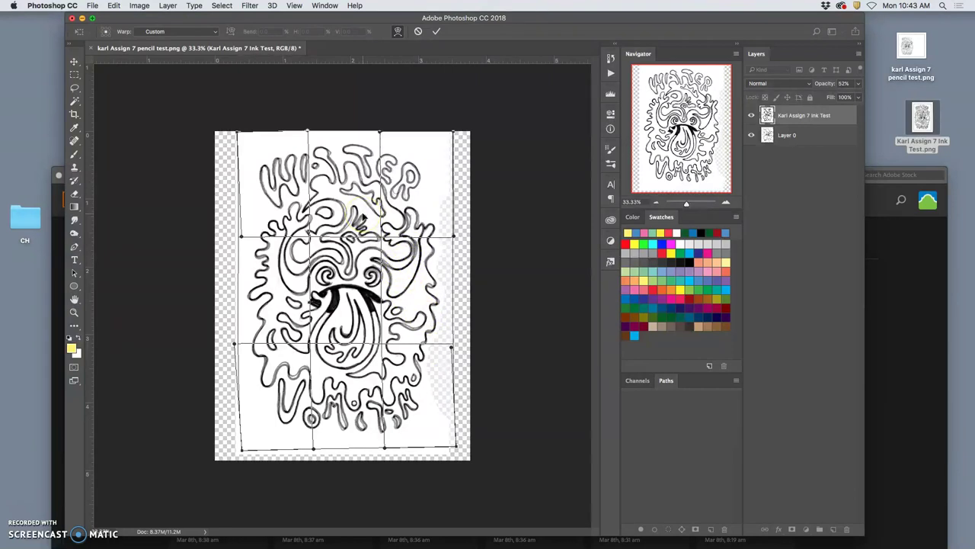
pyautogui.moveTo(362, 217); pyautogui.dragTo(362, 215)
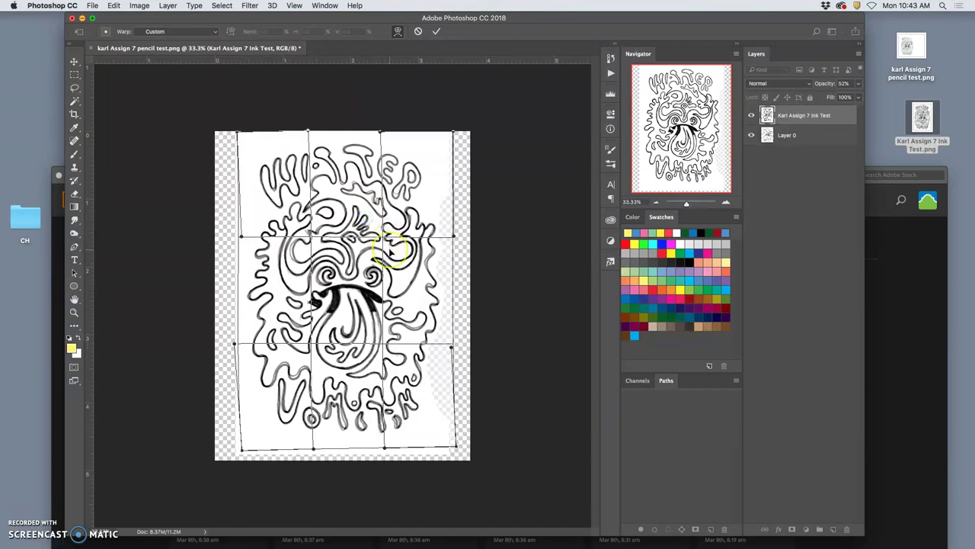
pyautogui.press('Return')
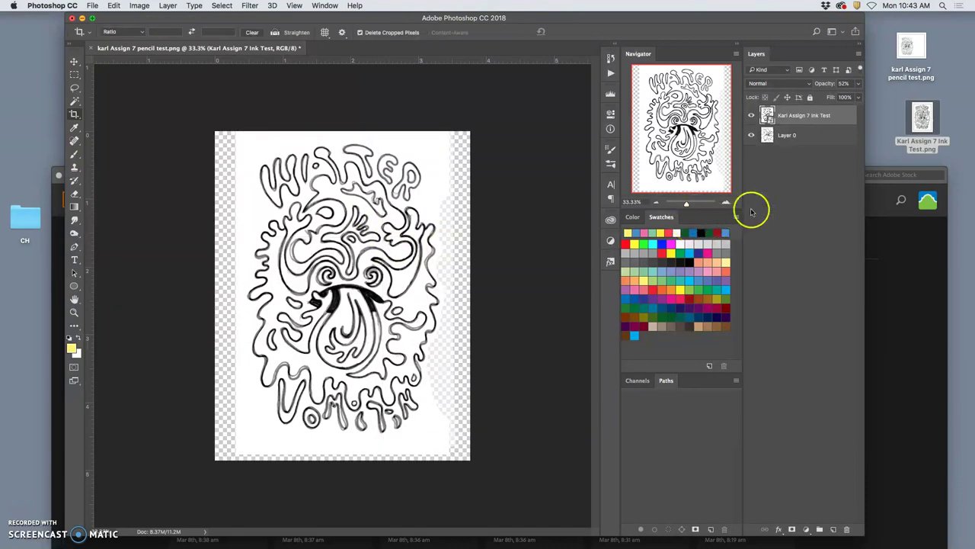
# Set the ink layer to 100% opacity and rasterize it
pyautogui.click(859, 83)
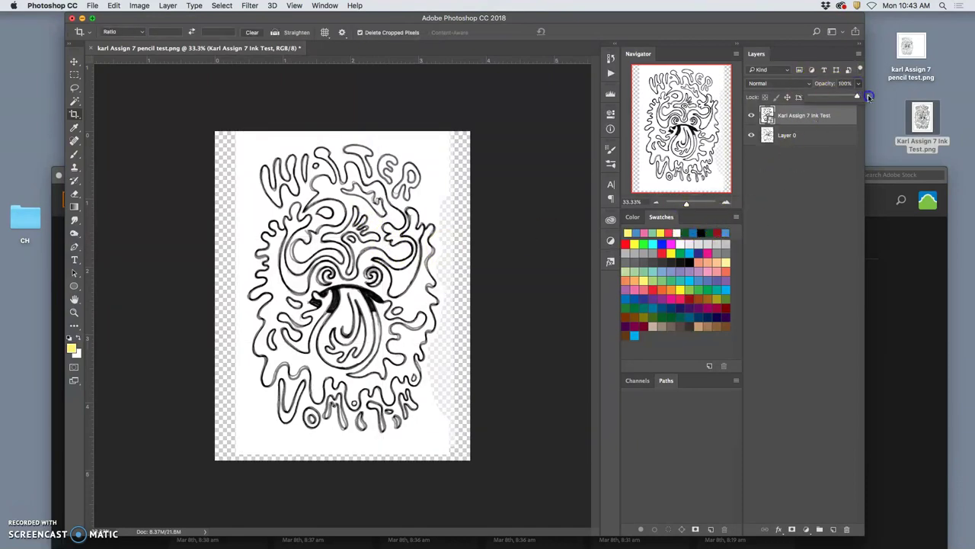
pyautogui.moveTo(869, 96); pyautogui.dragTo(868, 96)
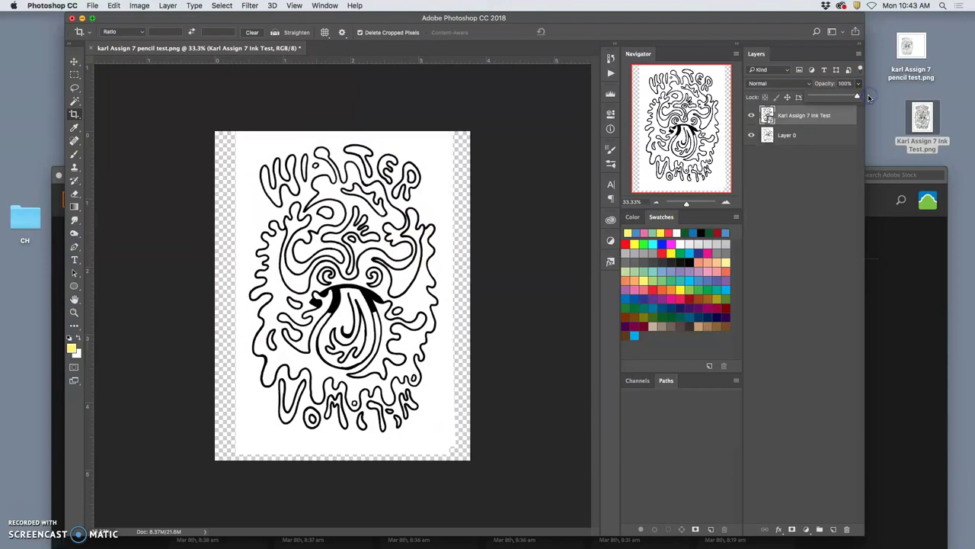
pyautogui.rightClick(803, 122)
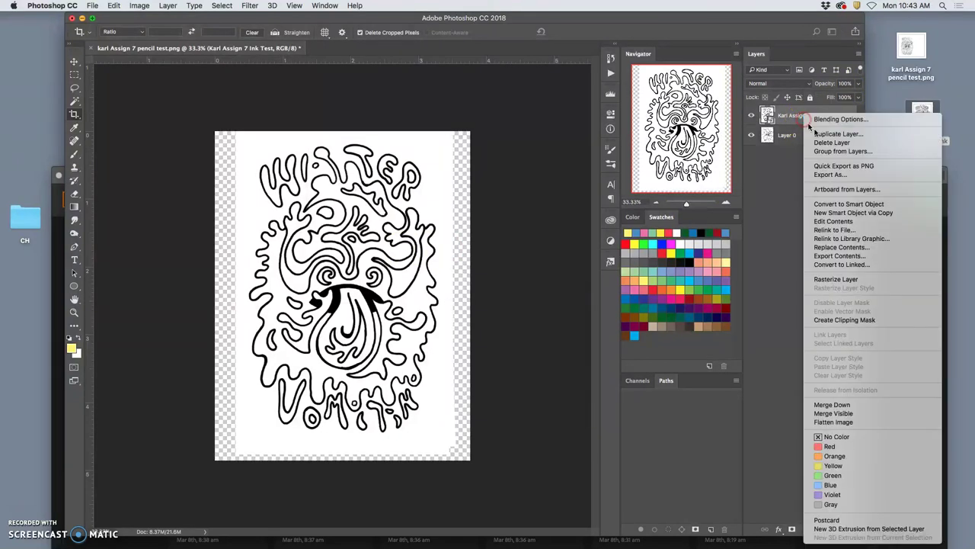
pyautogui.click(846, 279)
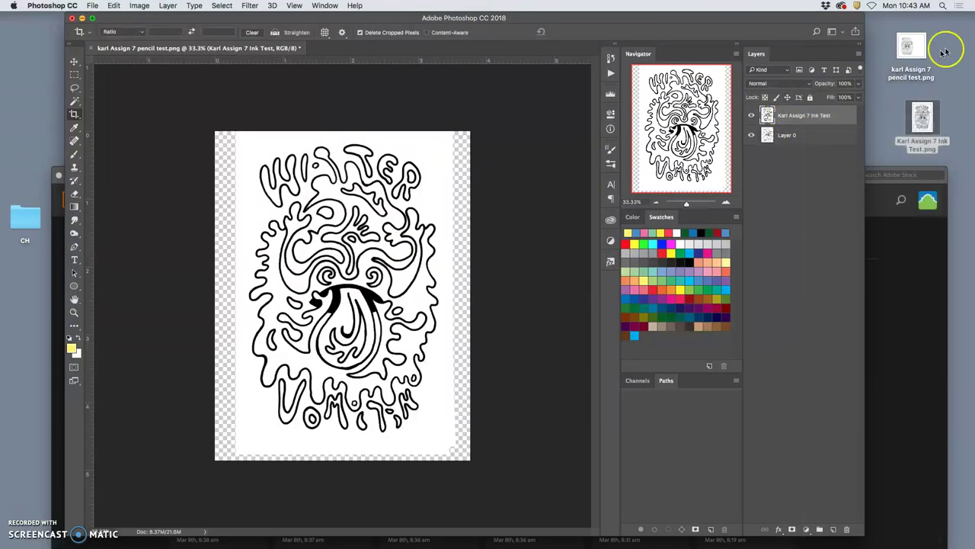
# Duplicate the ink layer and Layer 0, and group the copies as 'New test'
pyautogui.keyDown('shift'); pyautogui.click(815, 135); pyautogui.keyUp('shift')
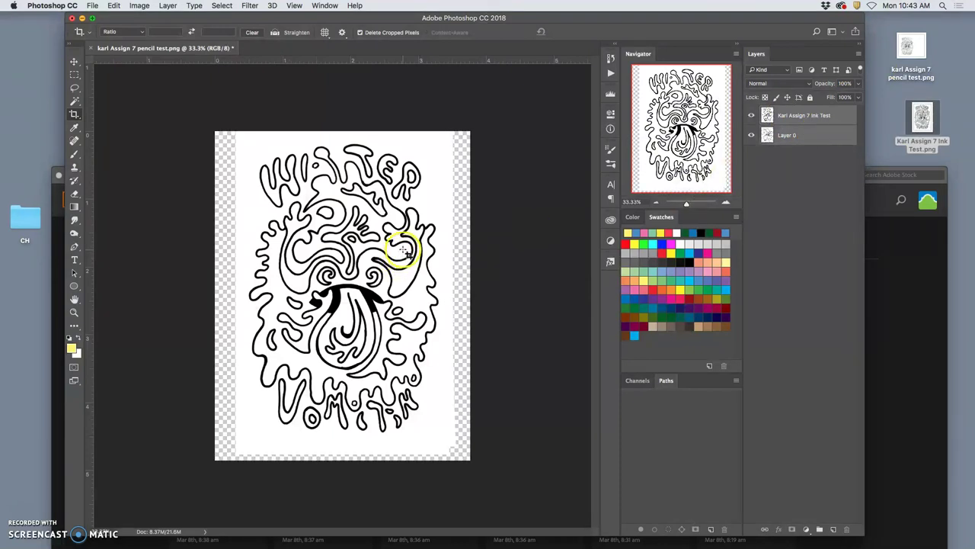
pyautogui.press('super+j')
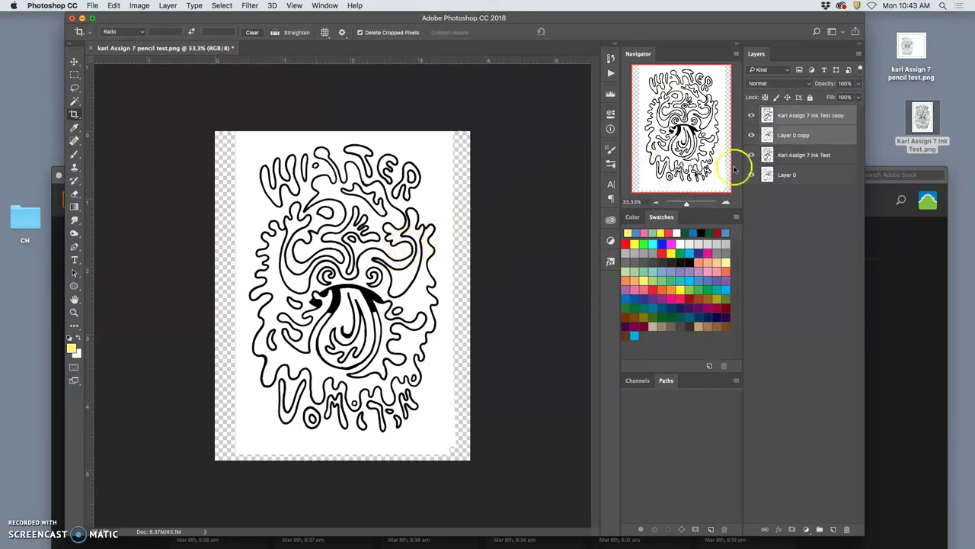
pyautogui.click(820, 529)
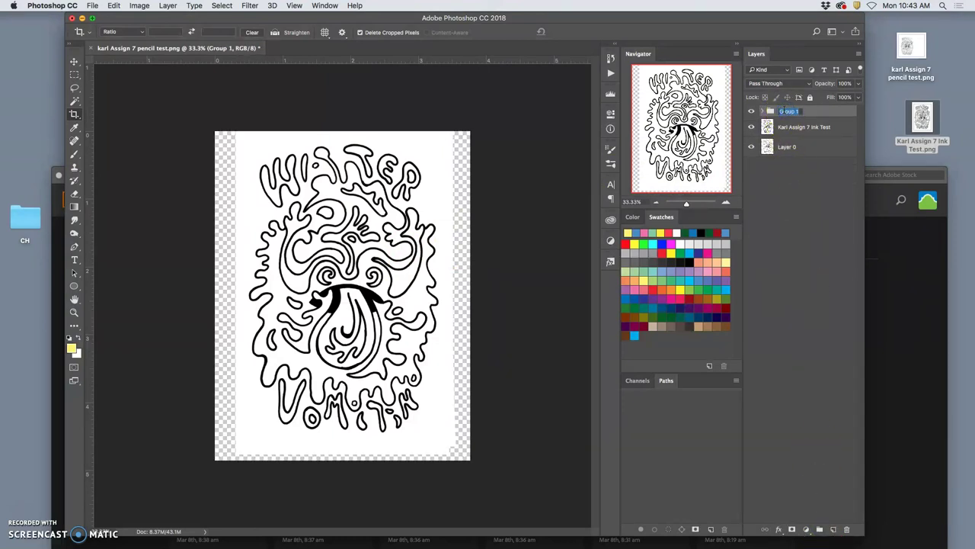
pyautogui.write('New test')
pyautogui.click(515, 226)
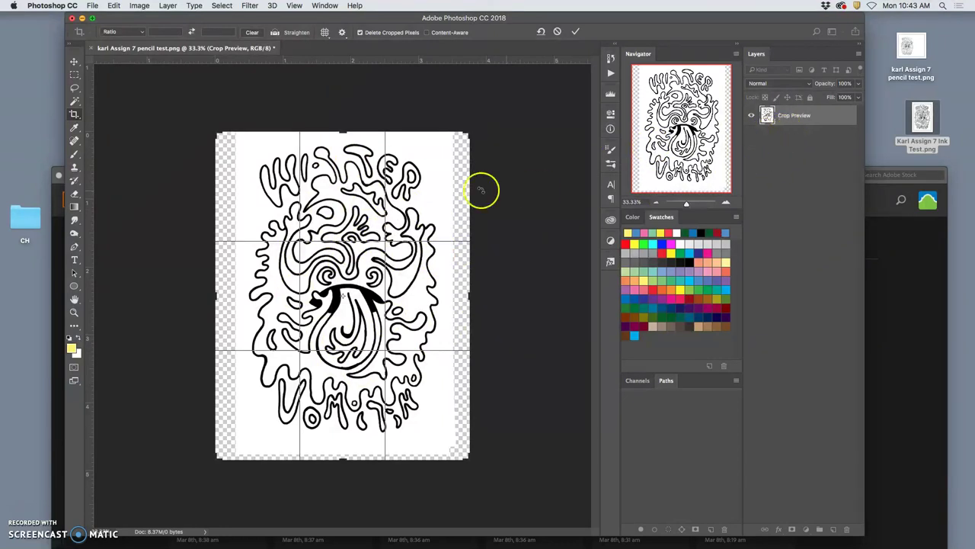
# Commit the crop and put the New Test group into Free Transform Distort mode
pyautogui.press('Return')
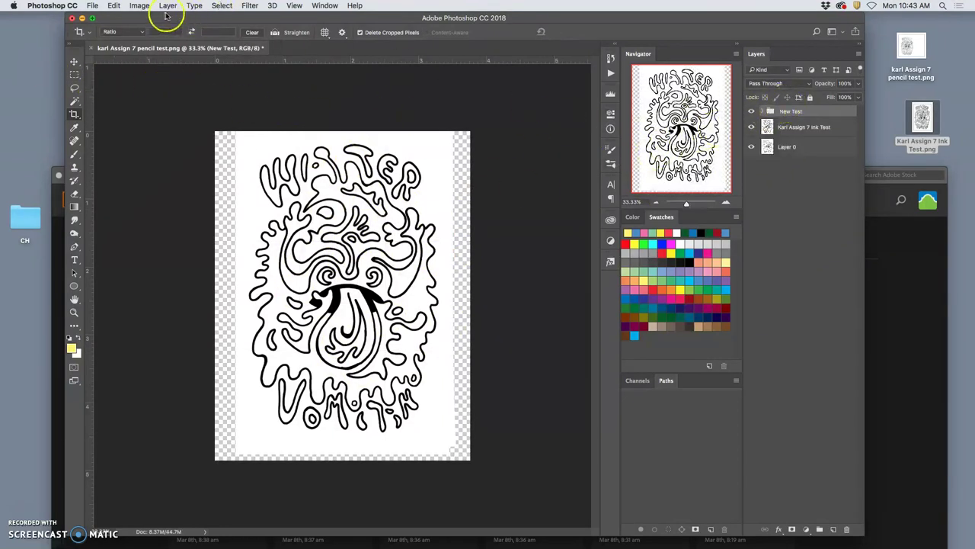
pyautogui.press('super+t')
pyautogui.rightClick(368, 261)
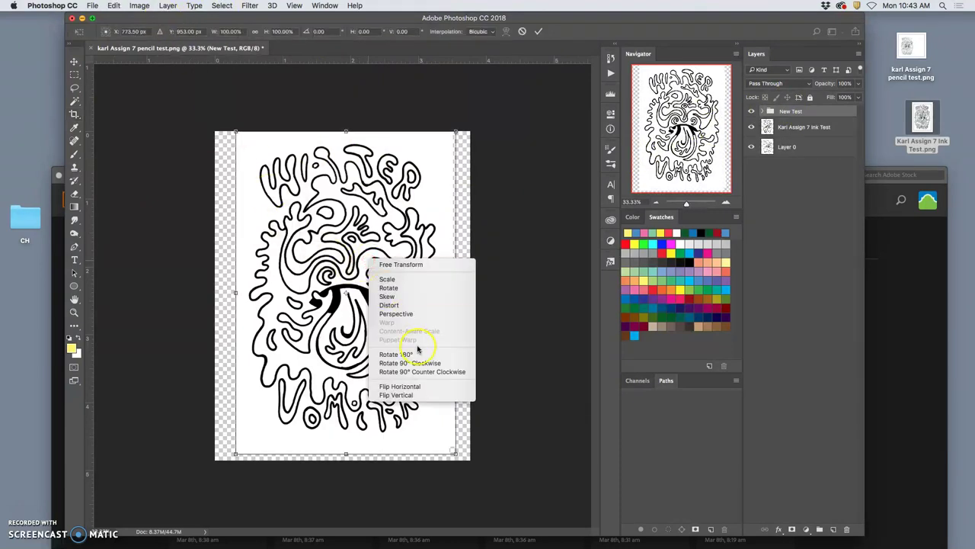
pyautogui.click(530, 205)
pyautogui.click(762, 112)
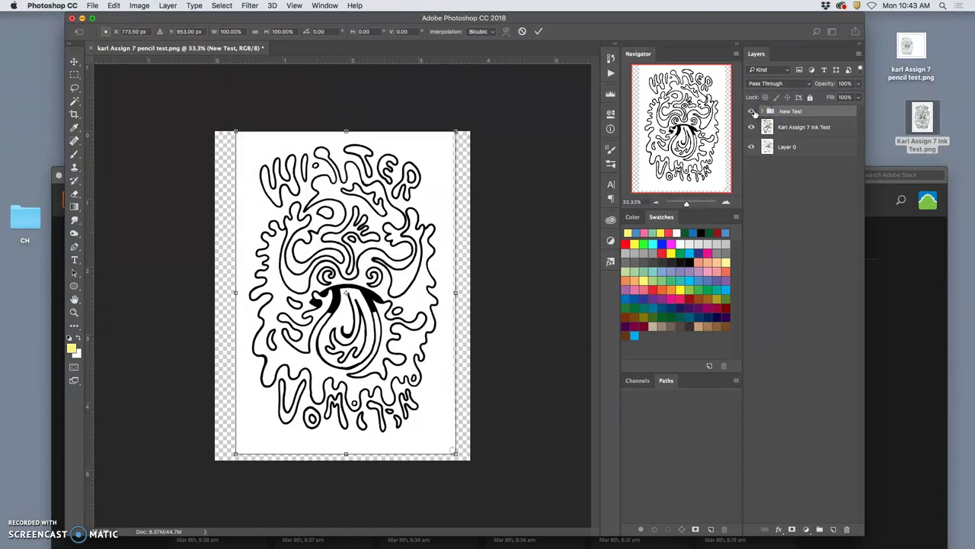
pyautogui.rightClick(379, 263)
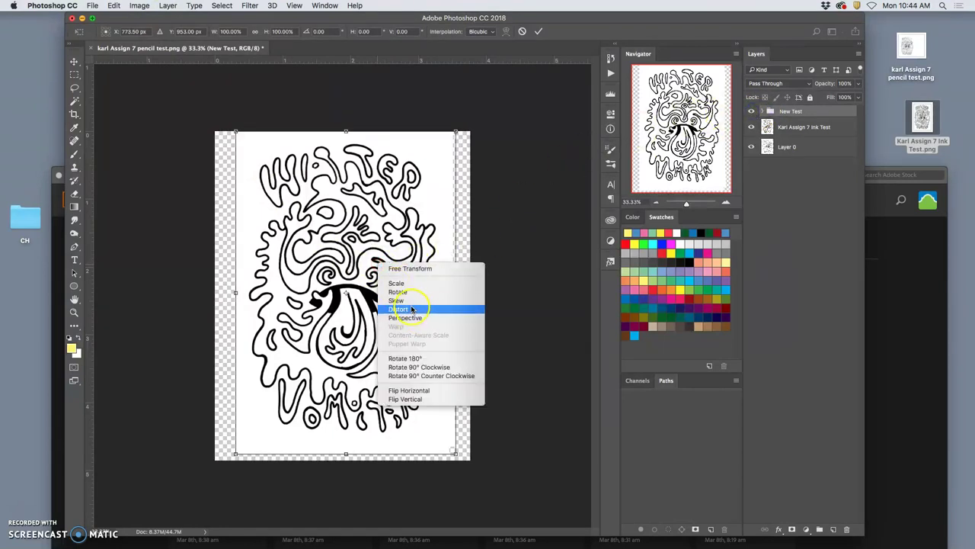
pyautogui.click(406, 310)
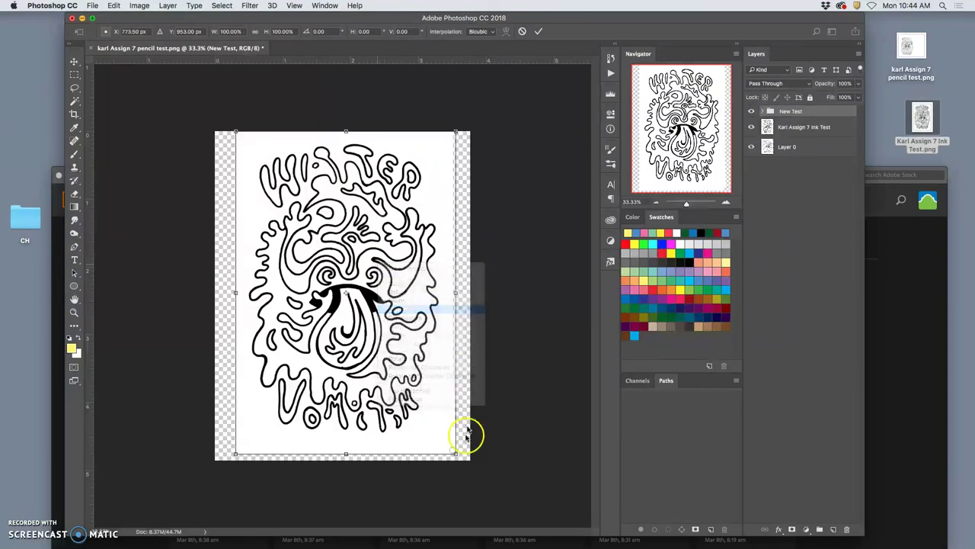
# Drag all four corners to skew the group into a tapered, tilted shape and apply it
pyautogui.moveTo(454, 451); pyautogui.dragTo(478, 441)
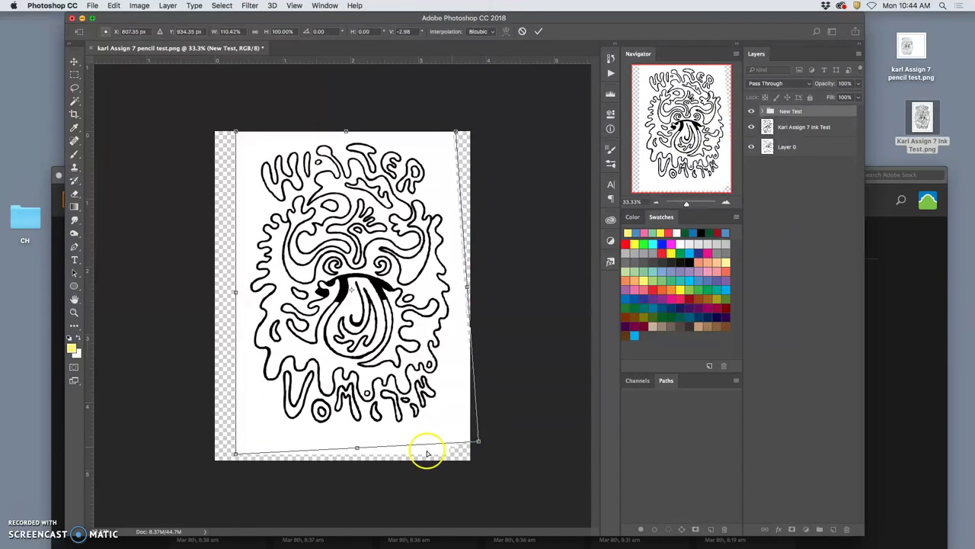
pyautogui.moveTo(237, 455); pyautogui.dragTo(206, 442)
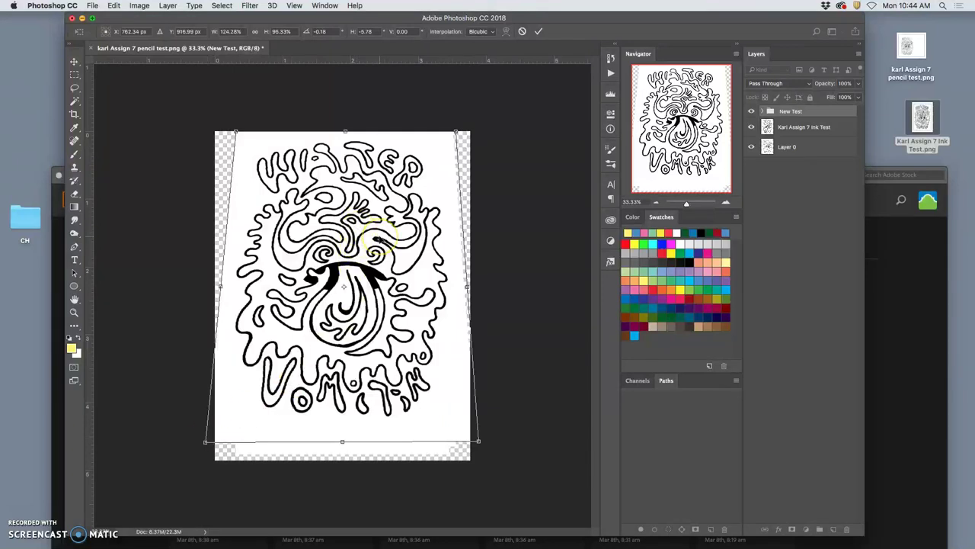
pyautogui.moveTo(456, 133); pyautogui.dragTo(486, 159)
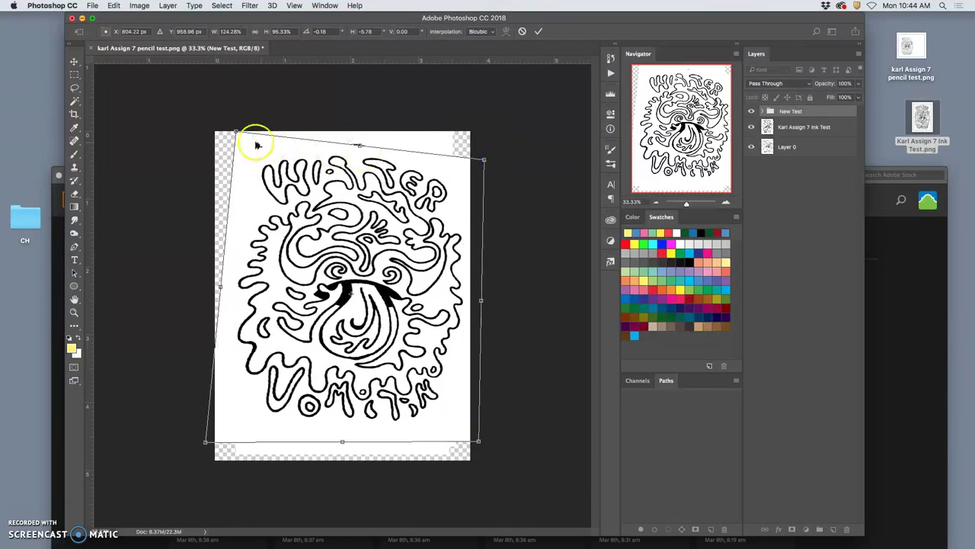
pyautogui.moveTo(235, 133); pyautogui.dragTo(193, 156)
pyautogui.moveTo(203, 446); pyautogui.dragTo(214, 429)
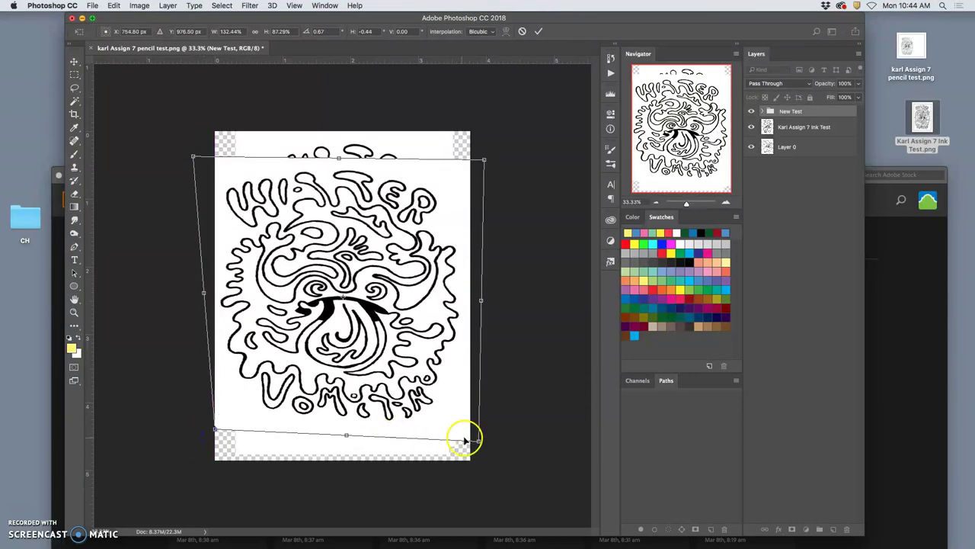
pyautogui.moveTo(479, 440); pyautogui.dragTo(466, 419)
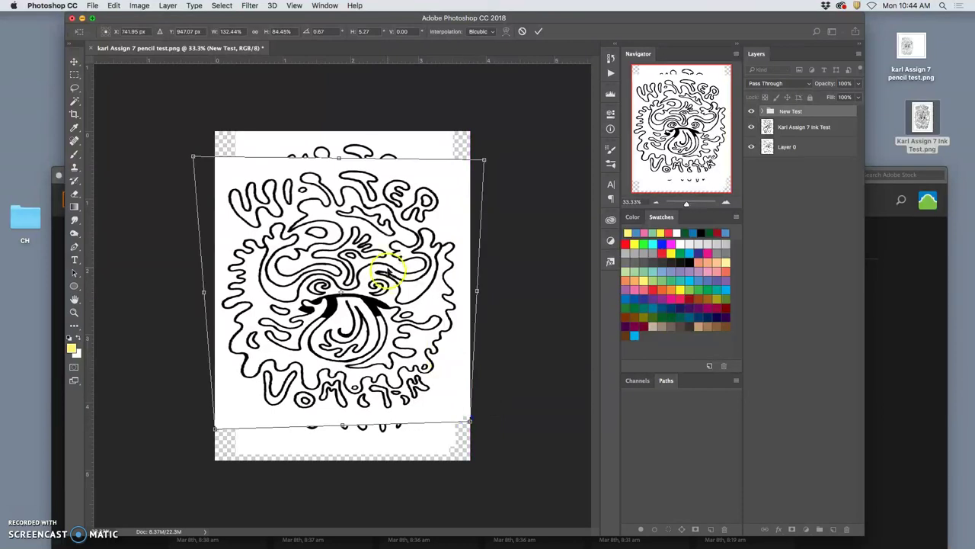
pyautogui.moveTo(391, 269); pyautogui.dragTo(397, 268)
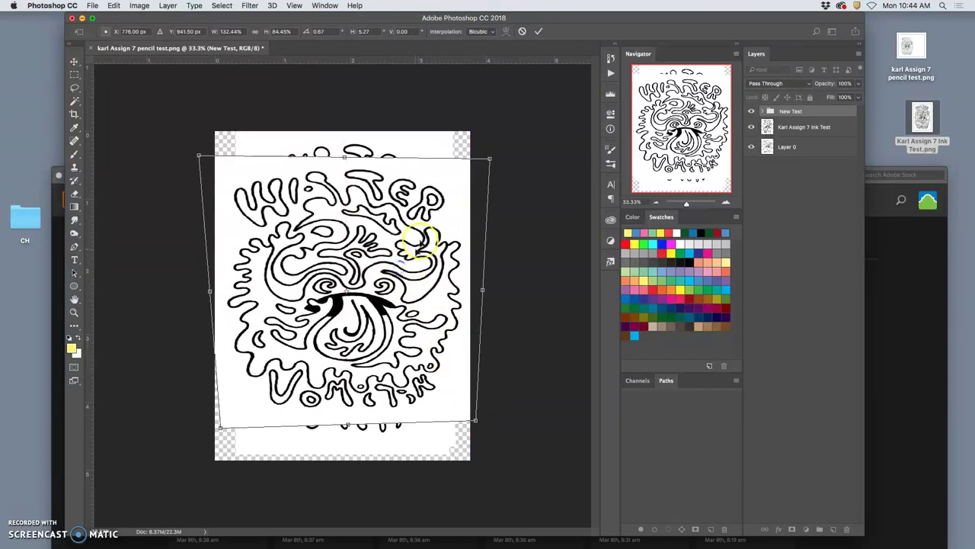
pyautogui.moveTo(199, 159); pyautogui.dragTo(200, 159)
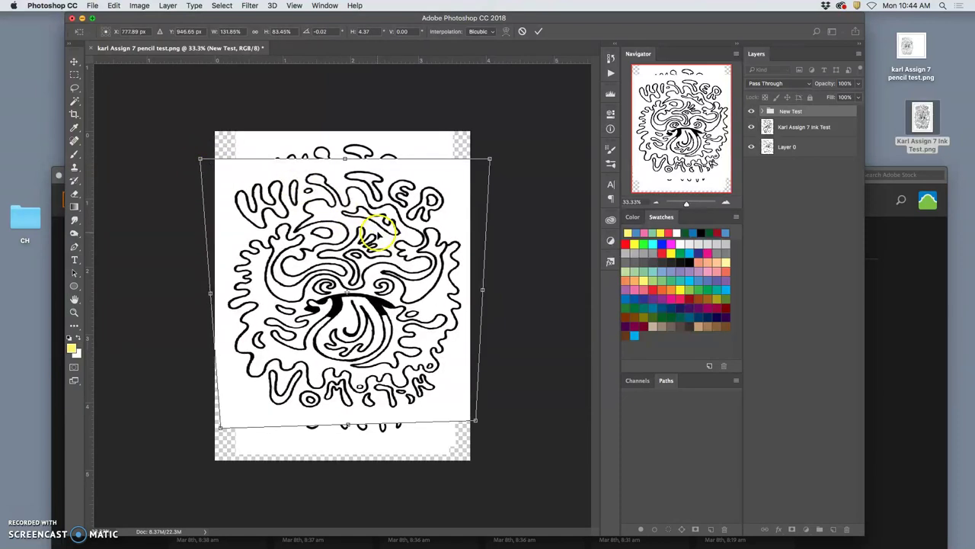
pyautogui.press('Return')
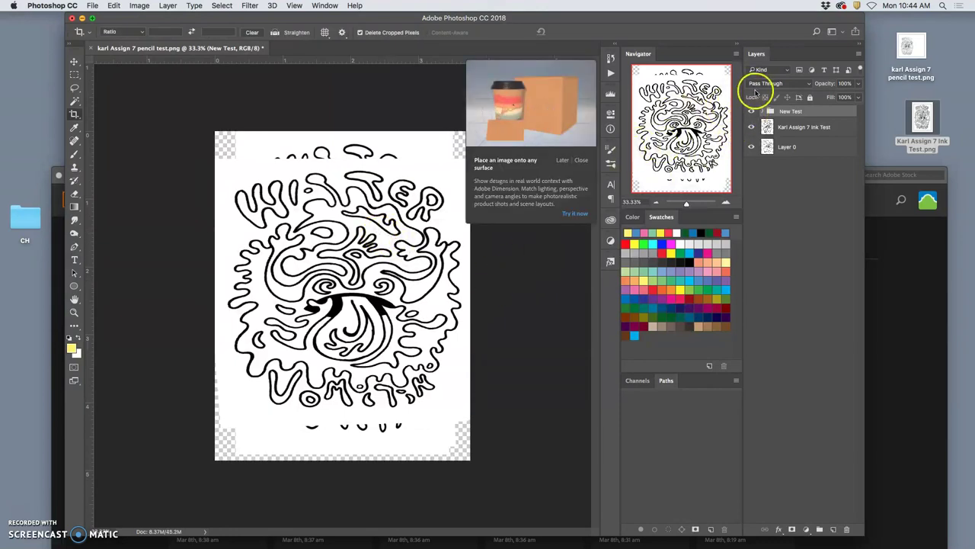
# Dismiss the Adobe Dimension popup and toggle the New Test group's visibility, leaving it hidden
pyautogui.click(579, 161)
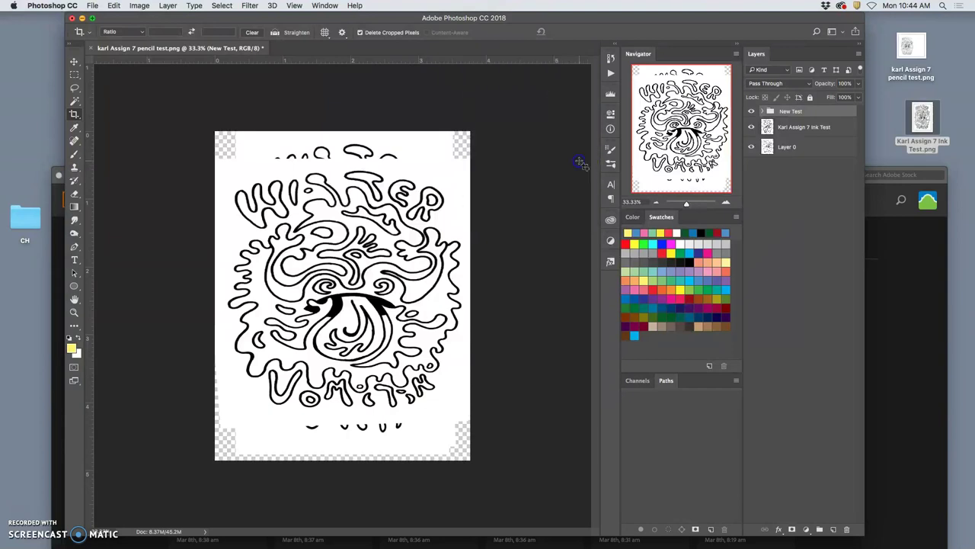
pyautogui.click(751, 111)
pyautogui.click(751, 111)
pyautogui.click(751, 112)
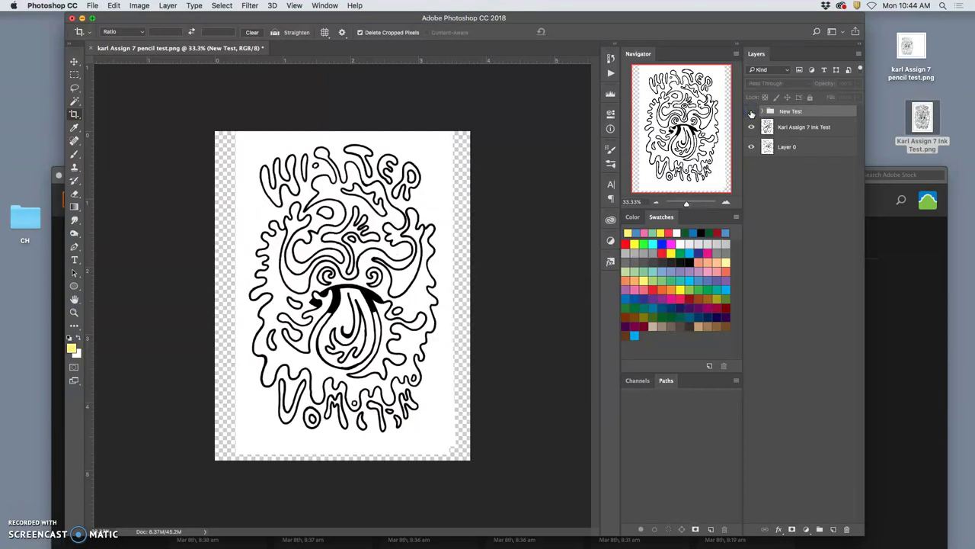
pyautogui.click(751, 111)
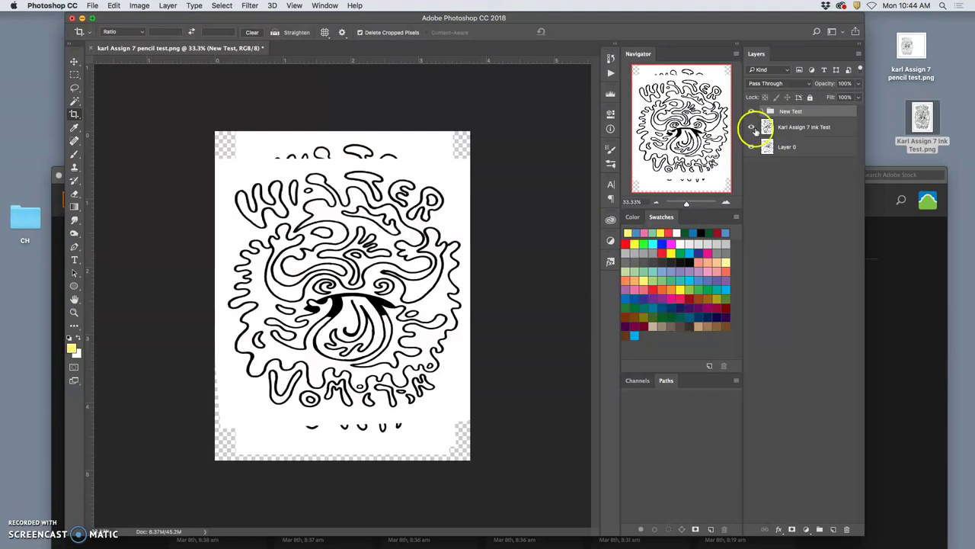
pyautogui.click(751, 111)
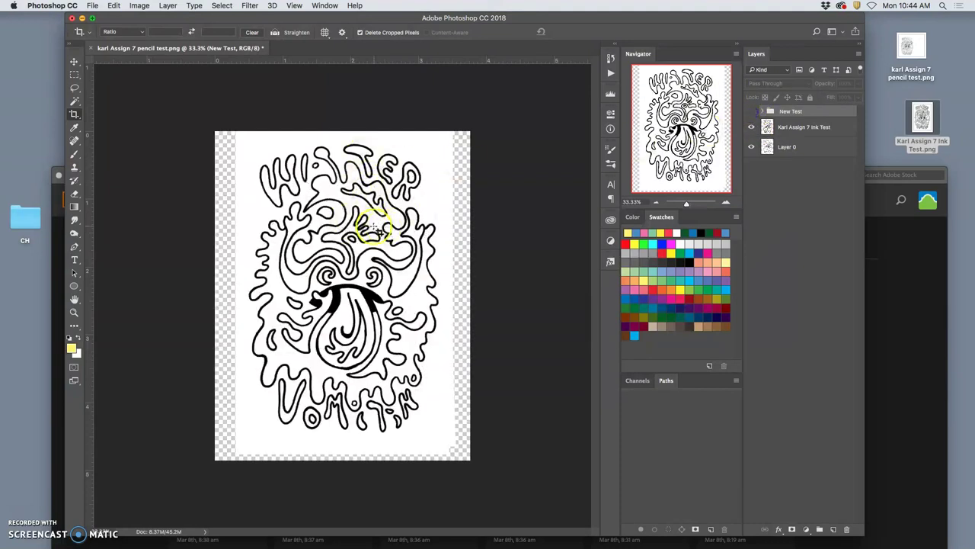